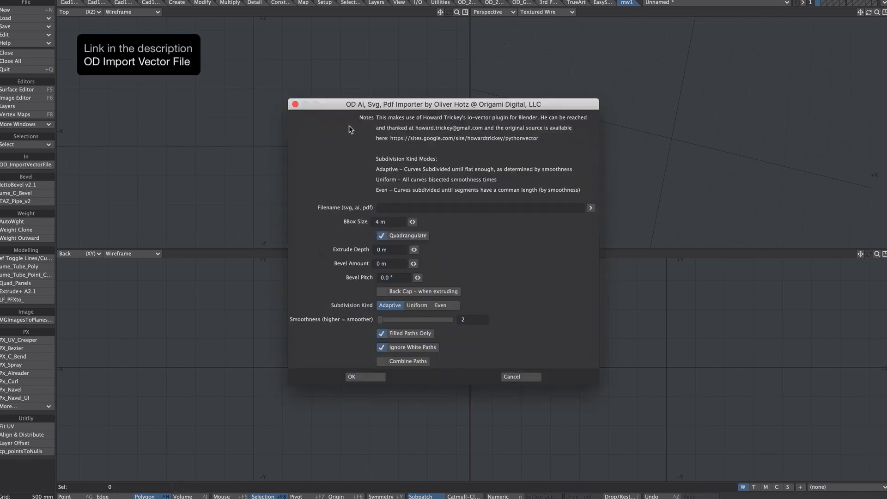
# Import sweet.pdf with OD Import Vector File, with Quadrangulate, Filled Paths Only and Ignore White Paths turned off
pyautogui.click(590, 207)
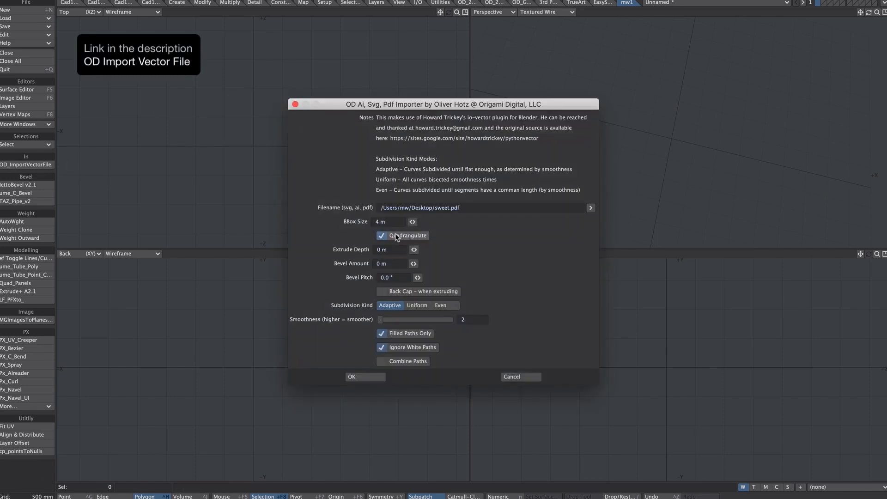
pyautogui.click(405, 237)
pyautogui.click(395, 333)
pyautogui.click(400, 347)
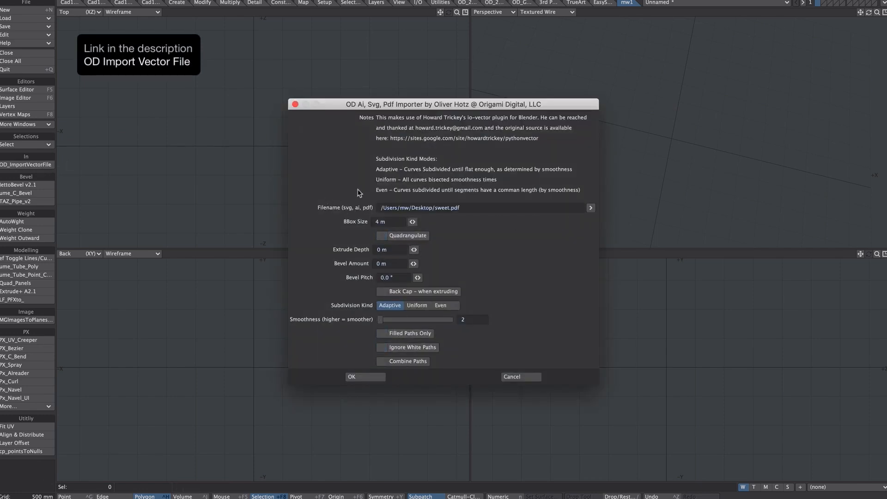
pyautogui.click(361, 376)
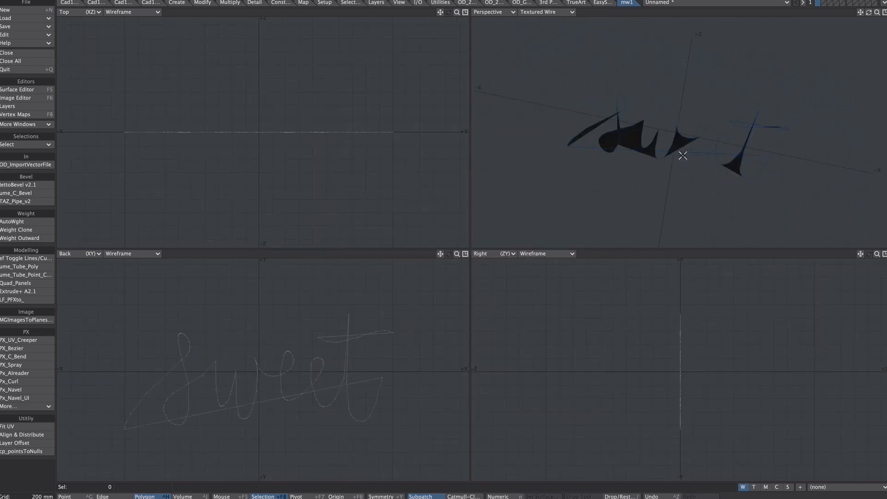
# Extrude the imported lettering outlines along the Z axis and delete the original flat polygons
pyautogui.press('a')
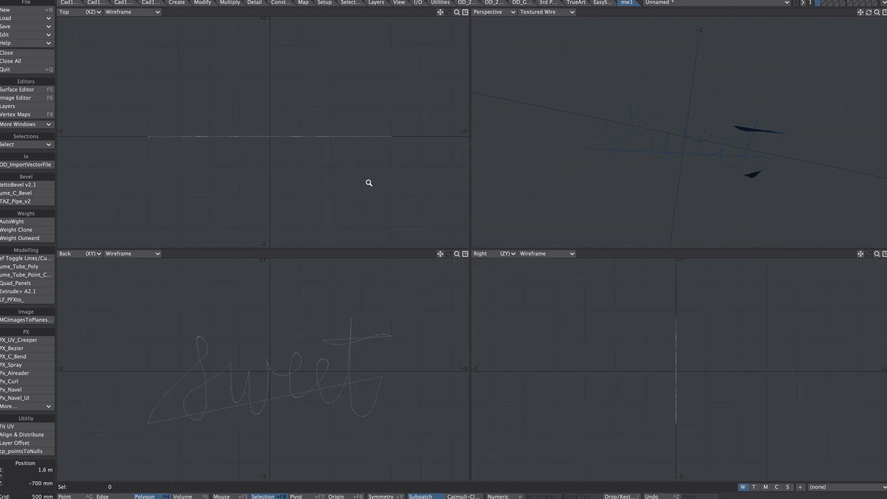
pyautogui.hotkey('shift', 'e')
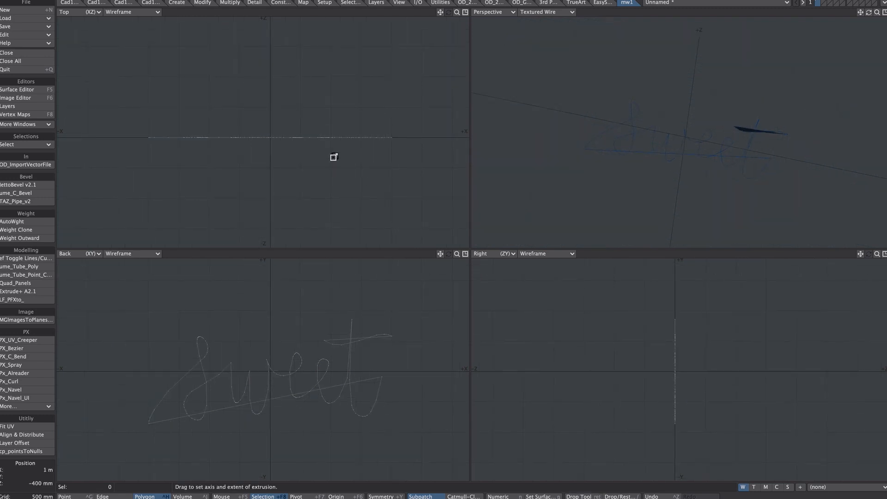
pyautogui.hotkey('ctrl', 'z')
pyautogui.press('z')
pyautogui.press('Delete')
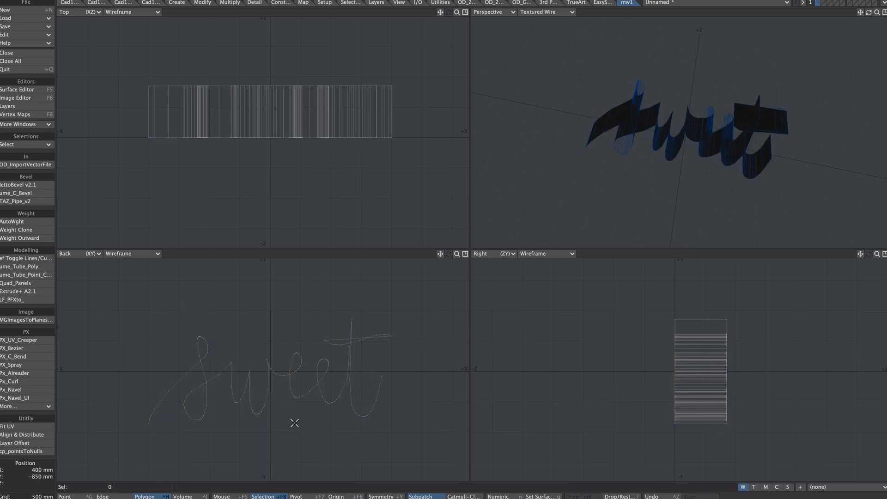
pyautogui.keyDown('alt'); pyautogui.moveTo(669, 166); pyautogui.dragTo(662, 154); pyautogui.keyUp('alt')
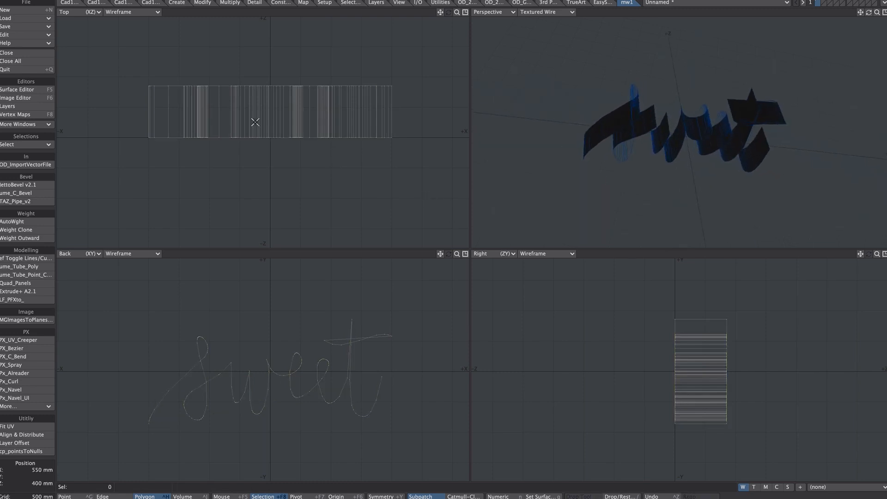
# Select all points along the far edge of the extrusion and delete them, leaving only the front lines
pyautogui.hotkey('ctrl', 'g')
pyautogui.moveTo(114, 89)
pyautogui.mouseDown(button='right')
pyautogui.moveTo(416, 51)
pyautogui.moveTo(408, 99)
pyautogui.mouseUp(button='right')
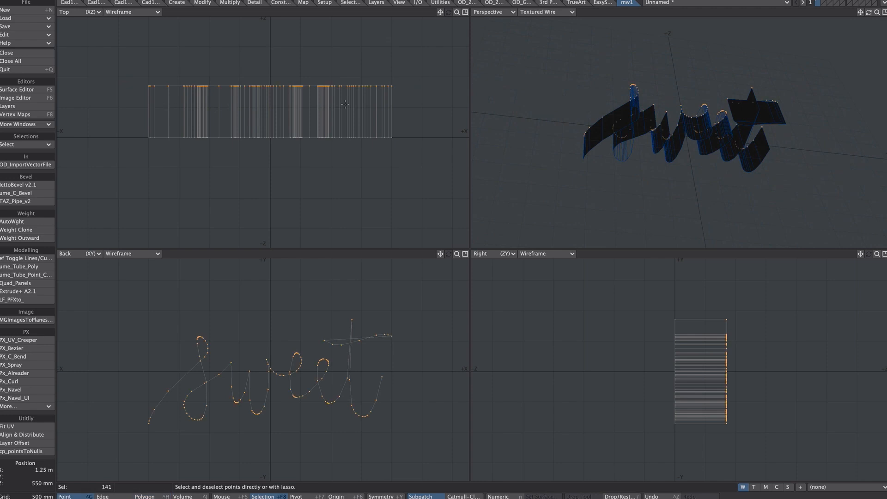
pyautogui.press('Delete')
pyautogui.press('a')
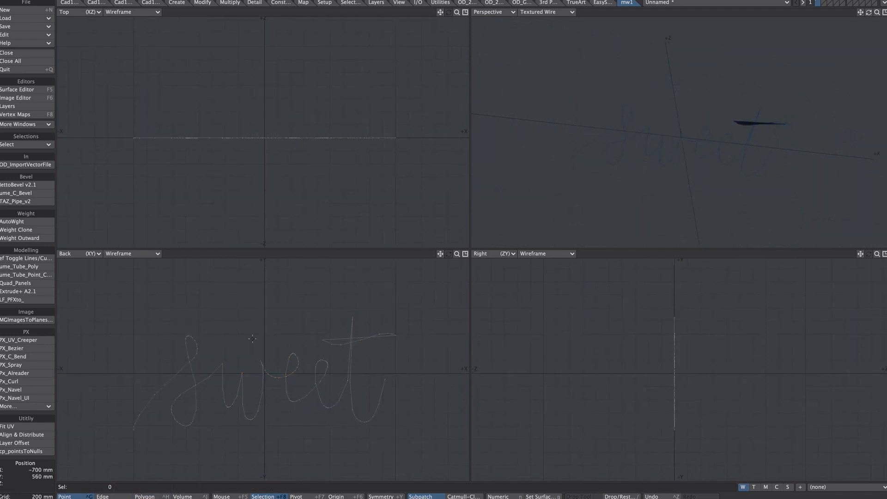
# Select the surplus straight lines of the t's crossbar and delete them
pyautogui.hotkey('ctrl', 'h')
pyautogui.click(339, 336)
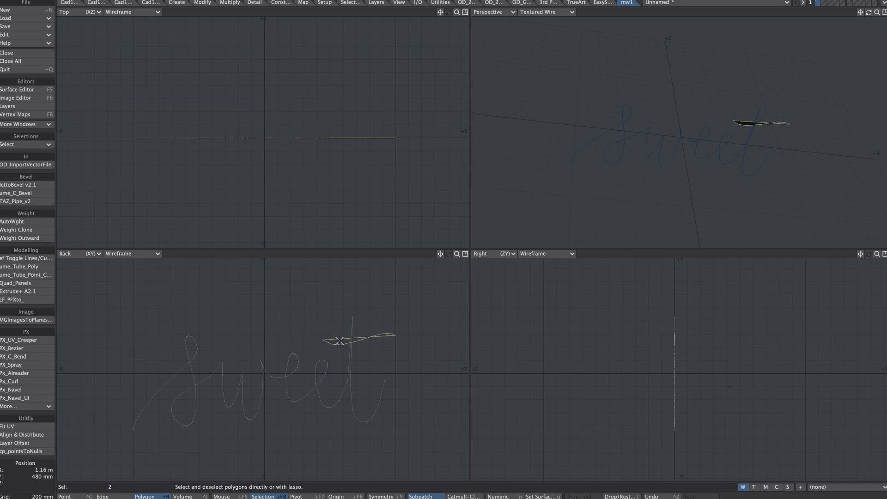
pyautogui.press('Delete')
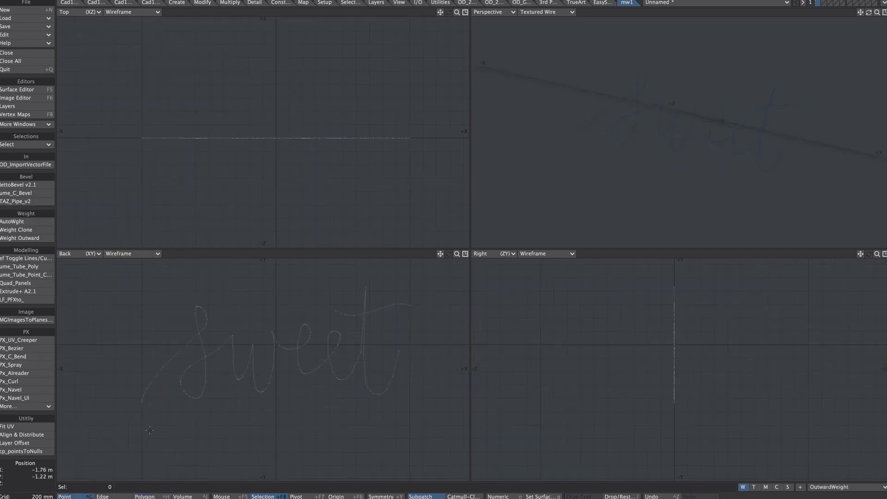
# Run Weight Outward from the first point of the s on the OutwardWeight map, expanding from 0.0 to 1.0 with Max Step Scan
pyautogui.click(141, 403)
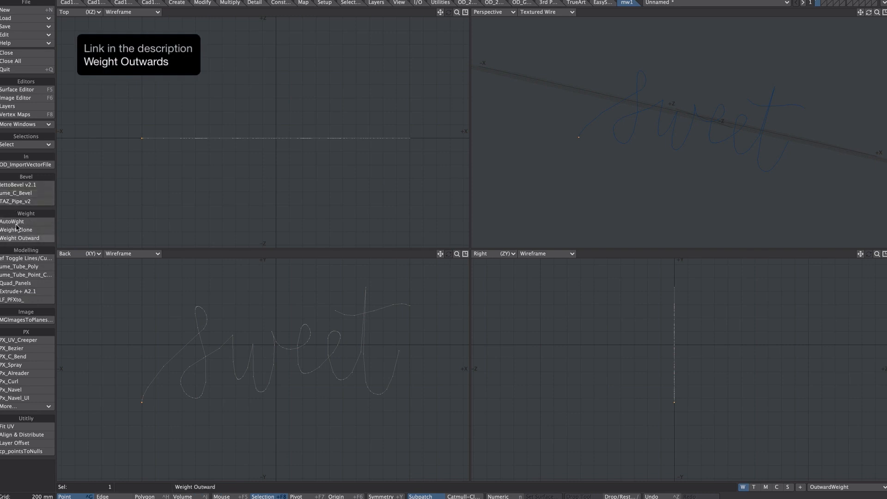
pyautogui.click(36, 239)
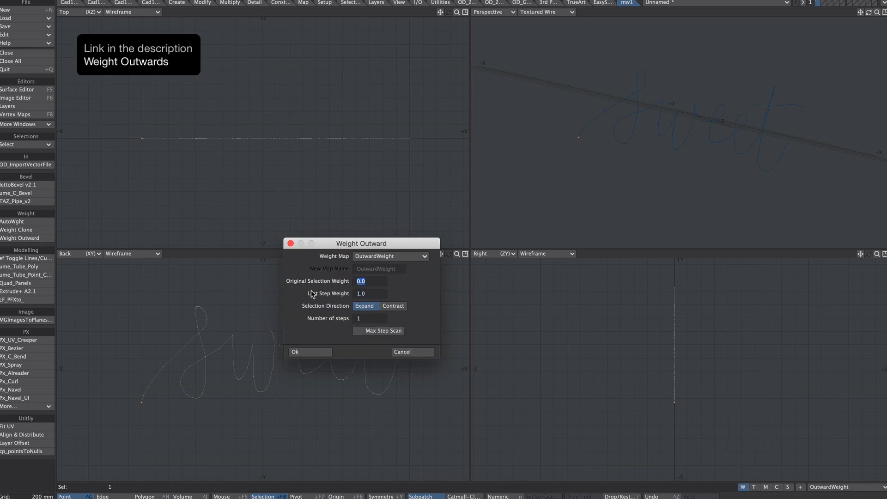
pyautogui.click(378, 330)
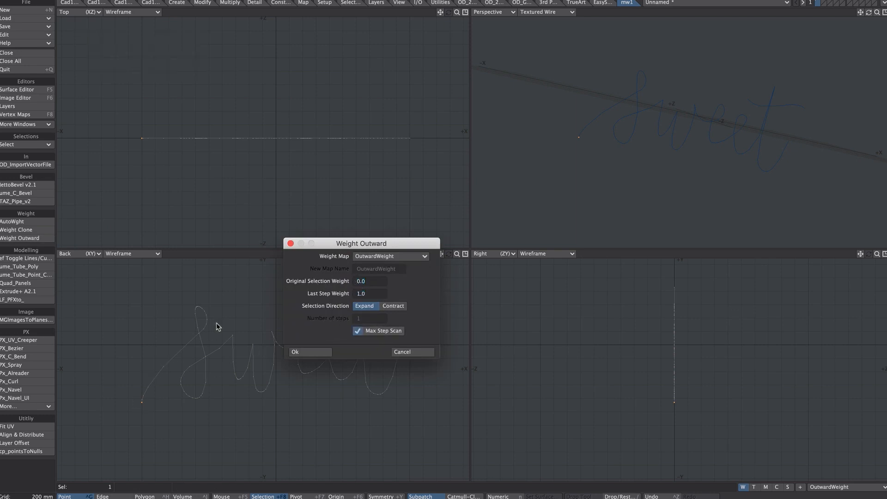
pyautogui.click(307, 353)
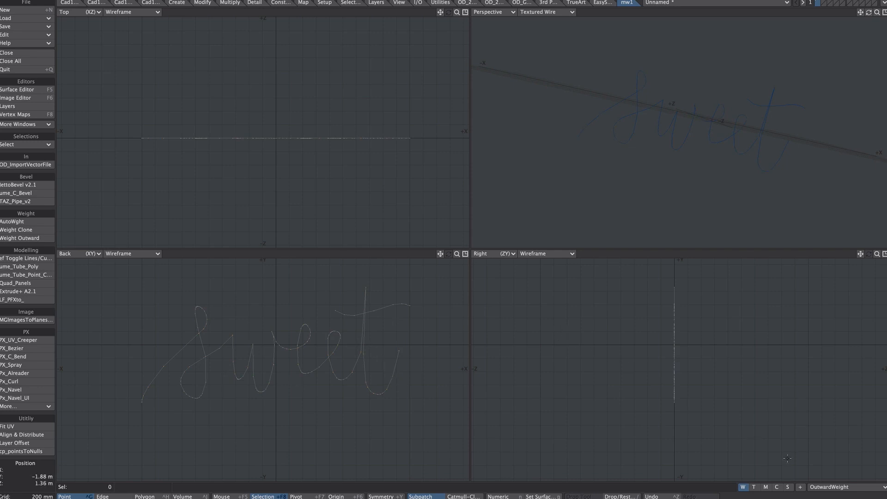
# Move the lettering about -380 mm in Z using the OutwardWeight map with Weight Map falloff
pyautogui.click(831, 485)
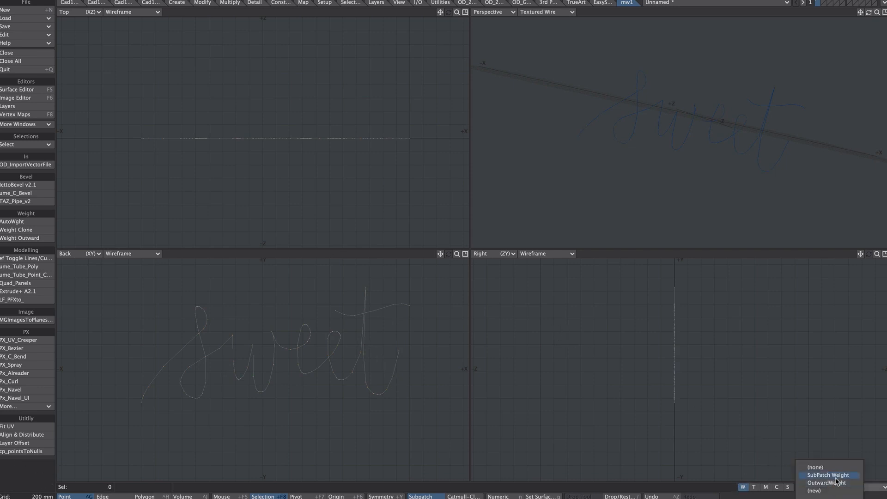
pyautogui.click(854, 483)
pyautogui.press('t')
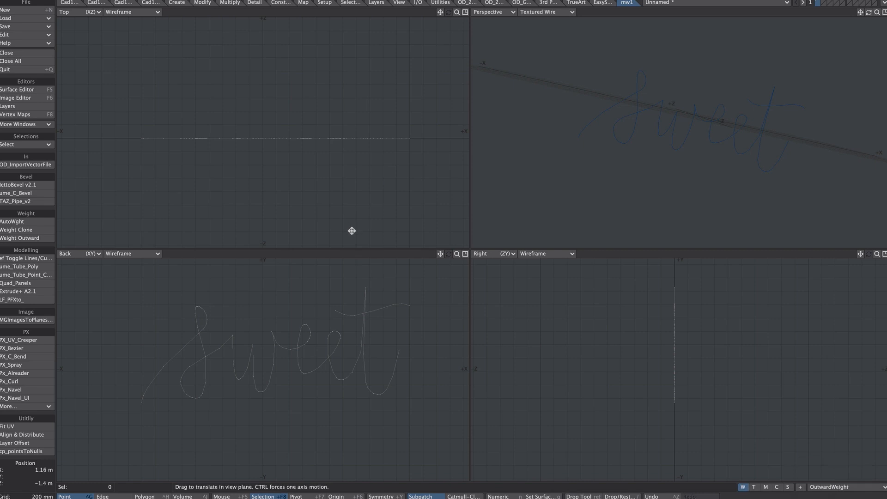
pyautogui.press('n')
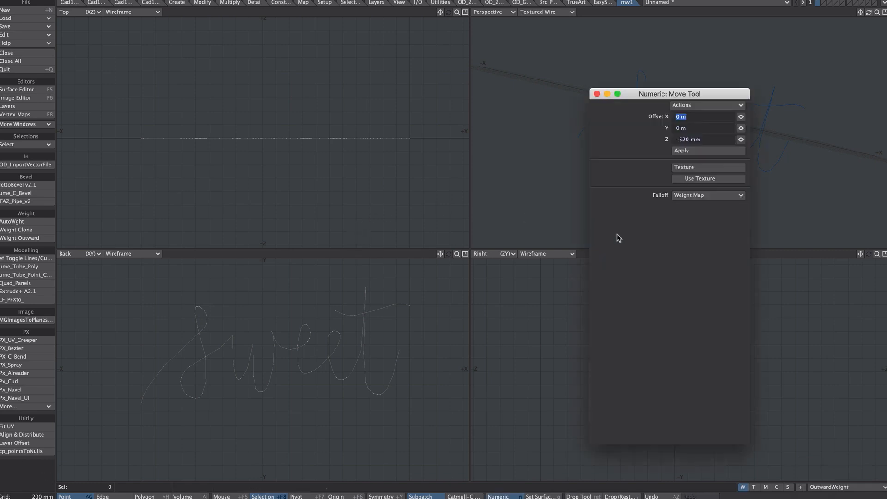
pyautogui.click(694, 196)
pyautogui.click(695, 196)
pyautogui.keyDown('ctrl'); pyautogui.moveTo(324, 157); pyautogui.dragTo(325, 183); pyautogui.keyUp('ctrl')
pyautogui.scroll(2, 361, 157)
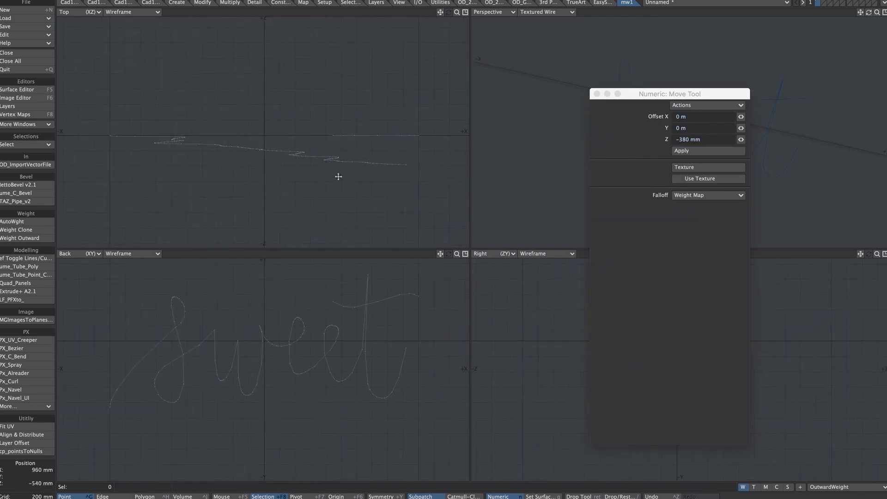
pyautogui.press('space')
# Select the t's connected crossbar line and move it about 100 mm in X and -360 mm in Z with falloff None
pyautogui.scroll(1, 456, 145)
pyautogui.press('space')
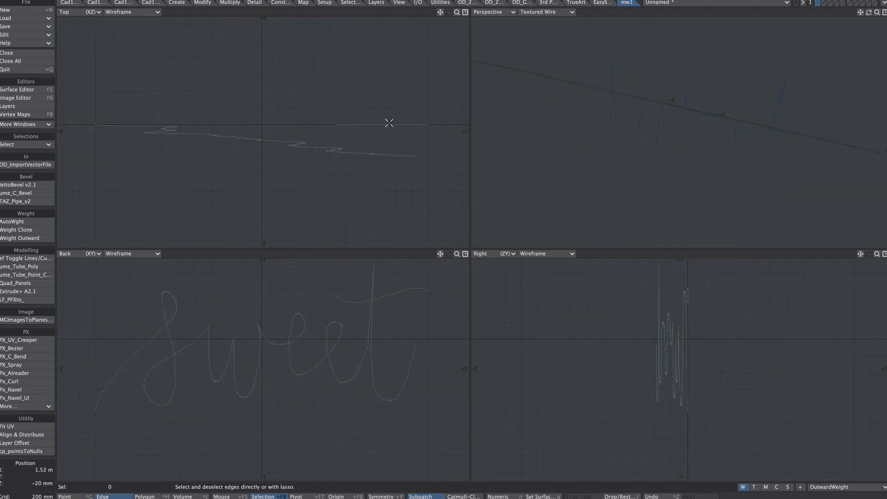
pyautogui.press('space')
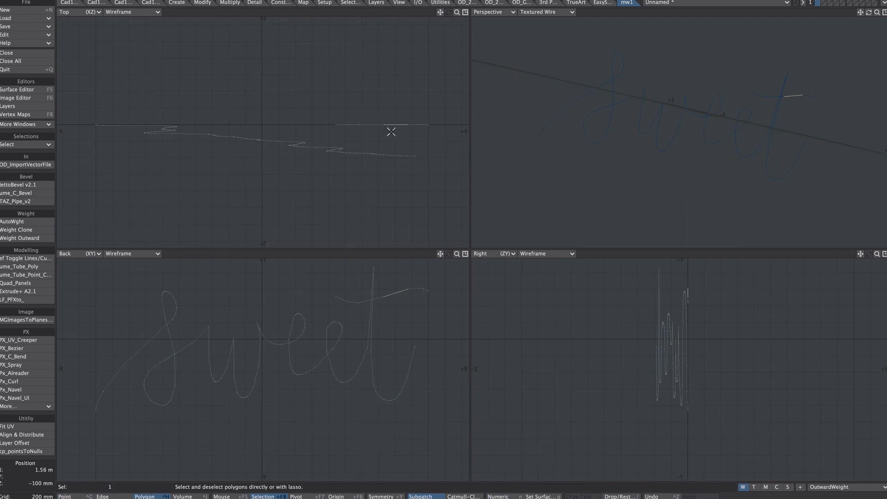
pyautogui.press(']')
pyautogui.press('t')
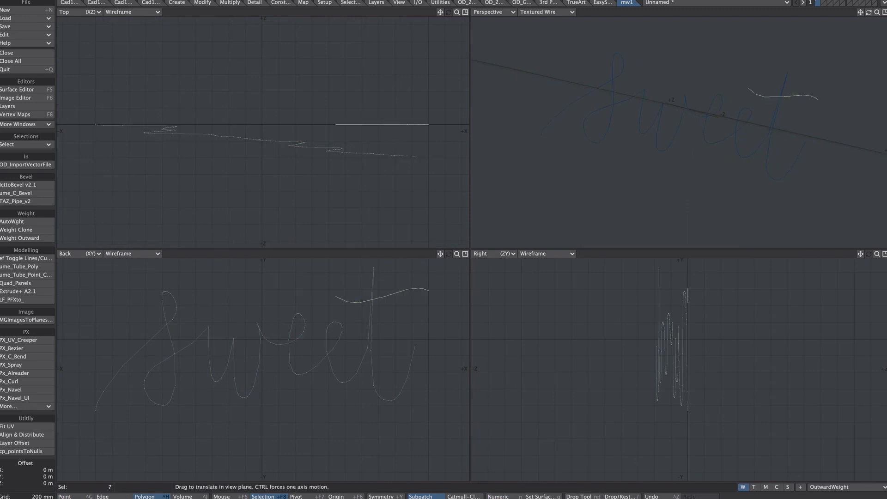
pyautogui.press('n')
pyautogui.click(688, 197)
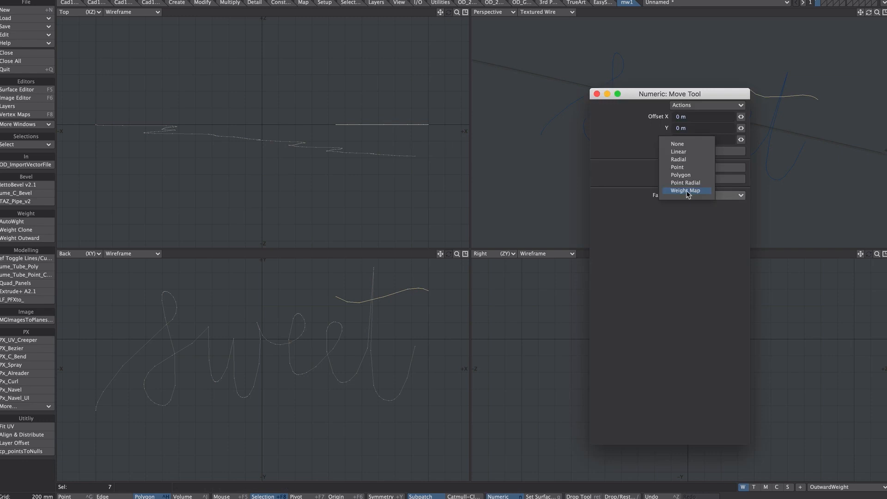
pyautogui.click(682, 146)
pyautogui.moveTo(392, 127); pyautogui.dragTo(400, 157)
pyautogui.keyDown('ctrl'); pyautogui.keyDown('alt'); pyautogui.moveTo(771, 96); pyautogui.dragTo(880, 94); pyautogui.keyUp('alt'); pyautogui.keyUp('ctrl')
pyautogui.keyDown('alt'); pyautogui.moveTo(880, 94); pyautogui.dragTo(682, 98); pyautogui.keyUp('alt')
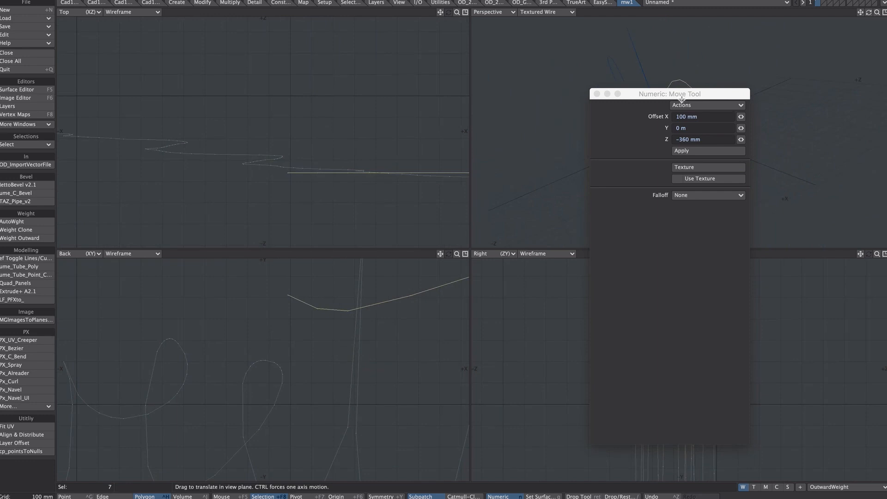
pyautogui.click(597, 94)
# Convert the main word's line segments into a curve with ef Toggle Lines/Curves
pyautogui.press('0')
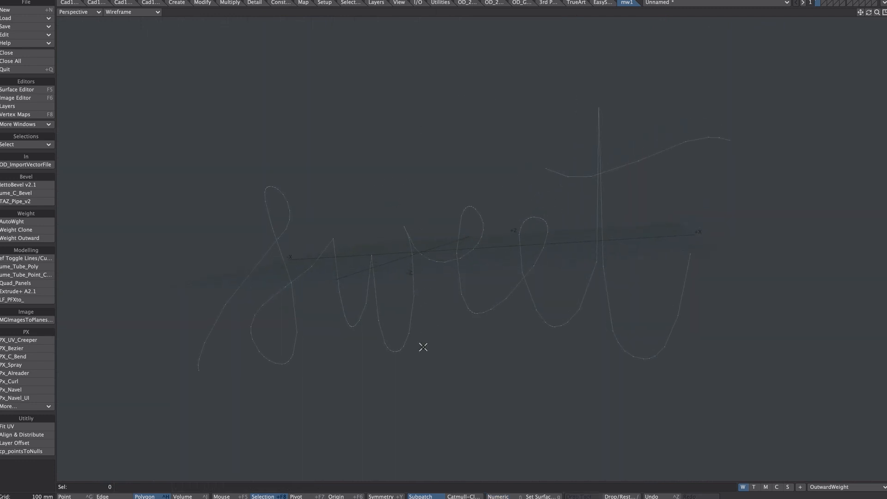
pyautogui.click(25, 258)
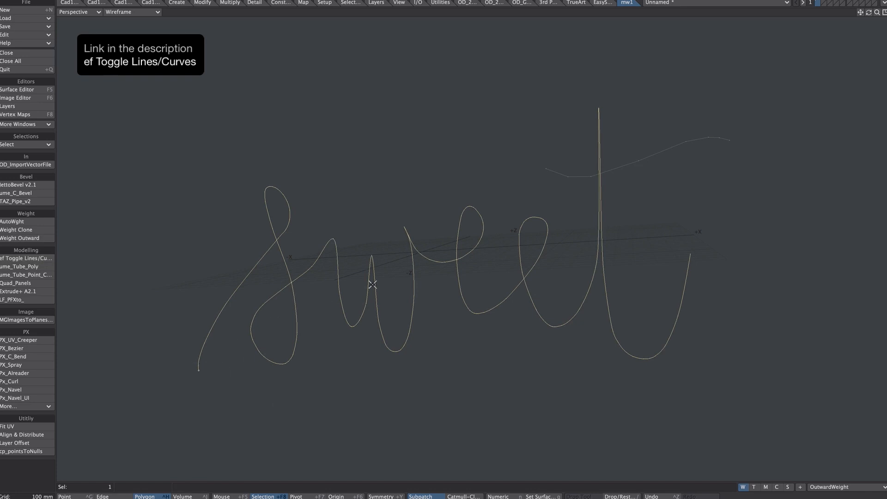
pyautogui.keyDown('ctrl'); pyautogui.keyDown('alt'); pyautogui.moveTo(470, 269); pyautogui.dragTo(509, 172); pyautogui.keyUp('alt'); pyautogui.keyUp('ctrl')
pyautogui.press('/')
# Select the t's connected crossbar segments and convert them into a curve with ef Toggle Lines/Curves
pyautogui.moveTo(574, 180); pyautogui.dragTo(566, 198)
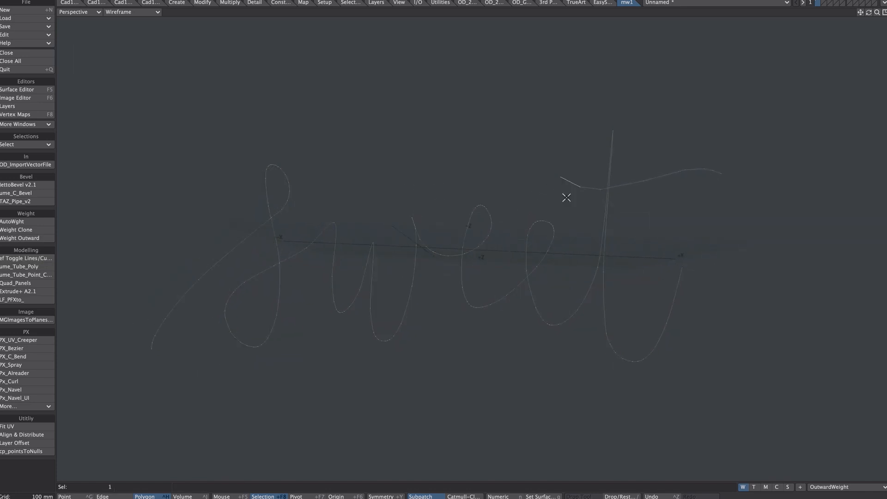
pyautogui.press(']')
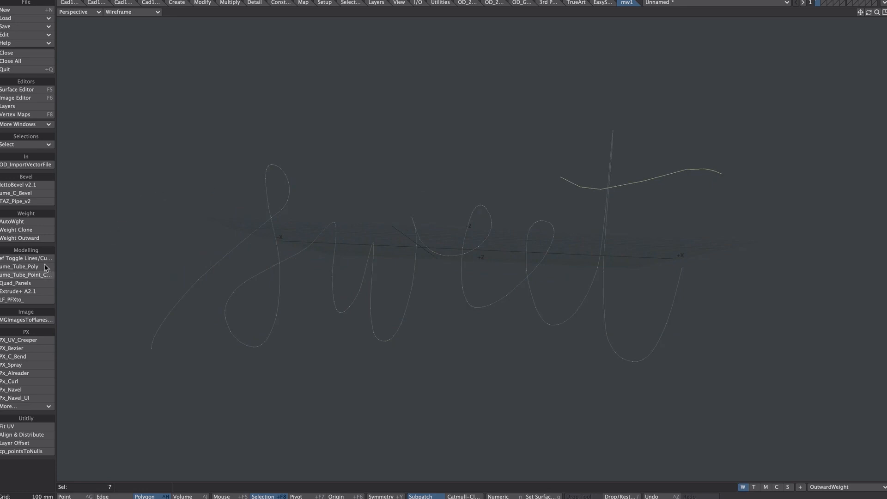
pyautogui.click(26, 258)
pyautogui.keyDown('ctrl'); pyautogui.keyDown('alt'); pyautogui.moveTo(541, 181); pyautogui.dragTo(545, 184); pyautogui.keyUp('alt'); pyautogui.keyUp('ctrl')
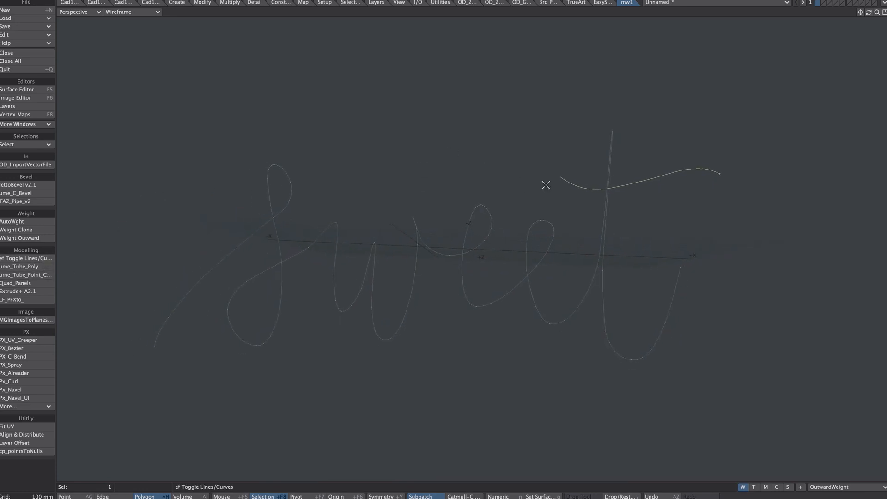
# Cut the crossbar curve into the second layer, then return to the first layer with the main word
pyautogui.hotkey('ctrl', 'x')
pyautogui.click(825, 3)
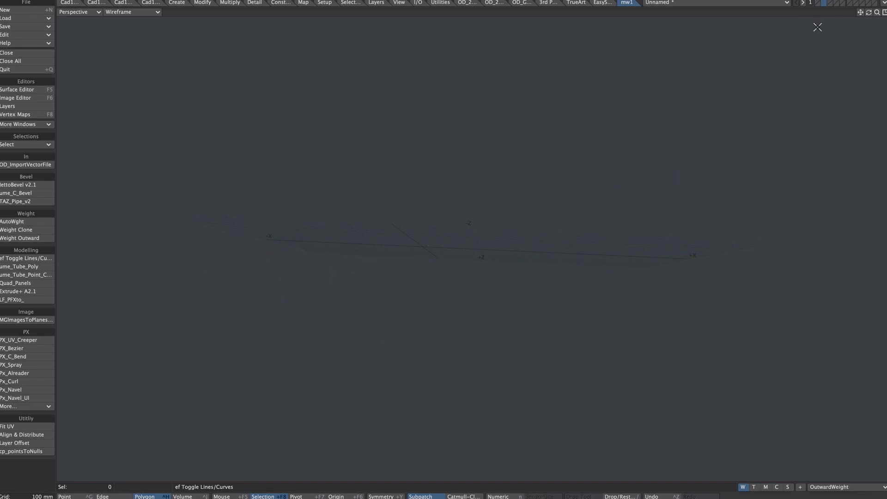
pyautogui.click(818, 3)
pyautogui.keyDown('alt'); pyautogui.moveTo(530, 216); pyautogui.dragTo(259, 307); pyautogui.keyUp('alt')
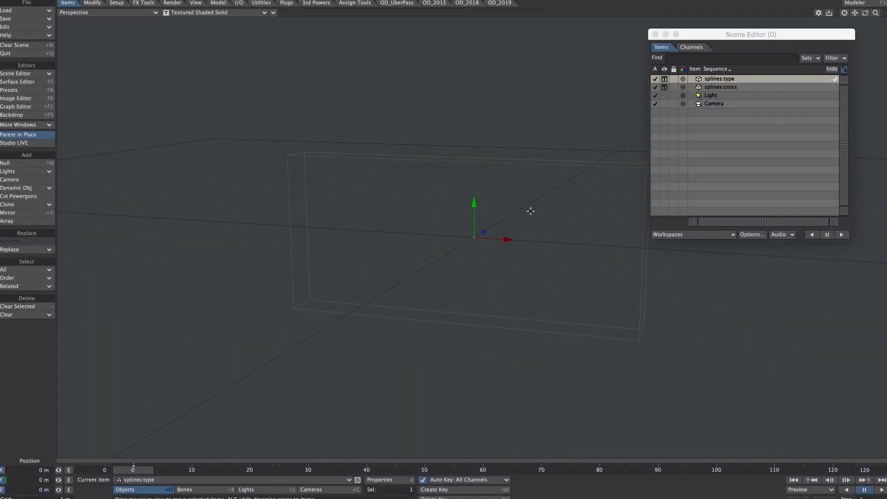
pyautogui.click(730, 87)
pyautogui.click(730, 79)
pyautogui.click(730, 87)
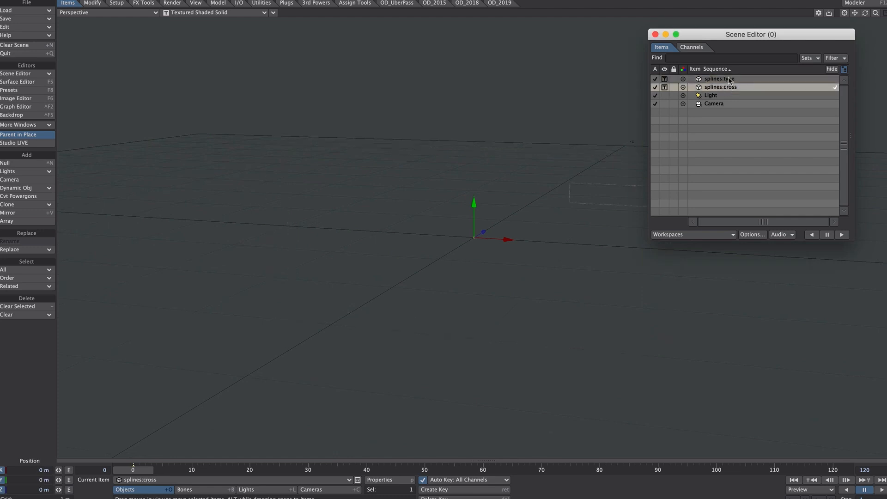
pyautogui.click(730, 79)
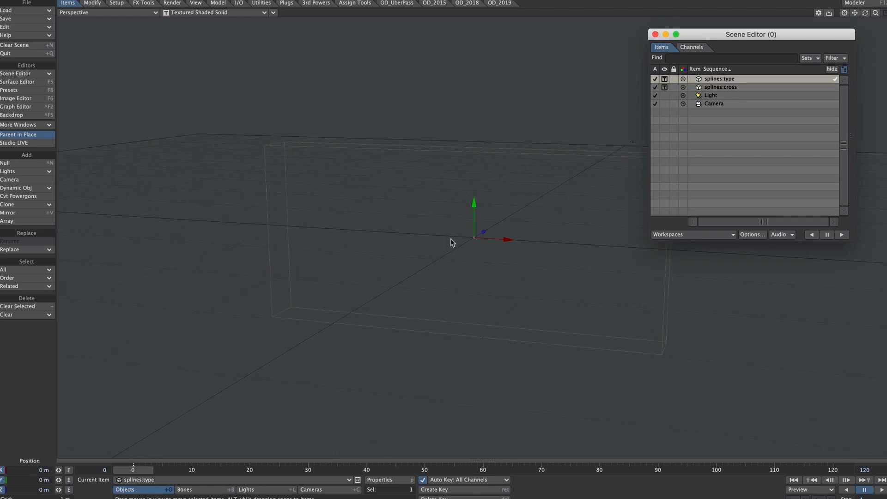
# Add a null named sweet to the scene and give it the item color Red
pyautogui.hotkey('ctrl', 'n')
pyautogui.write('sweet')
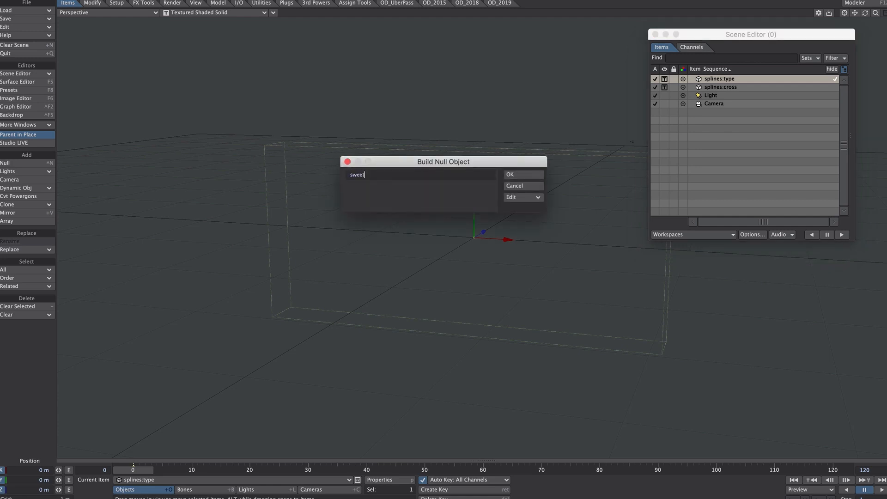
pyautogui.press('Return')
pyautogui.click(683, 95)
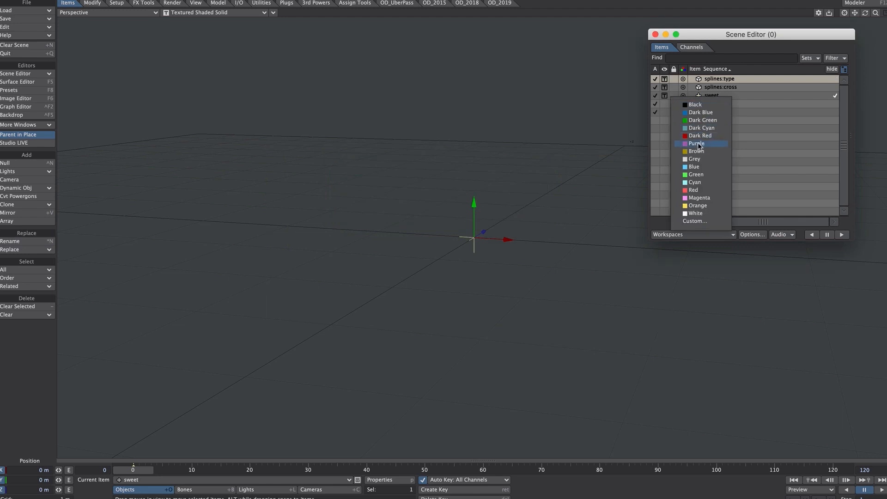
pyautogui.click(697, 191)
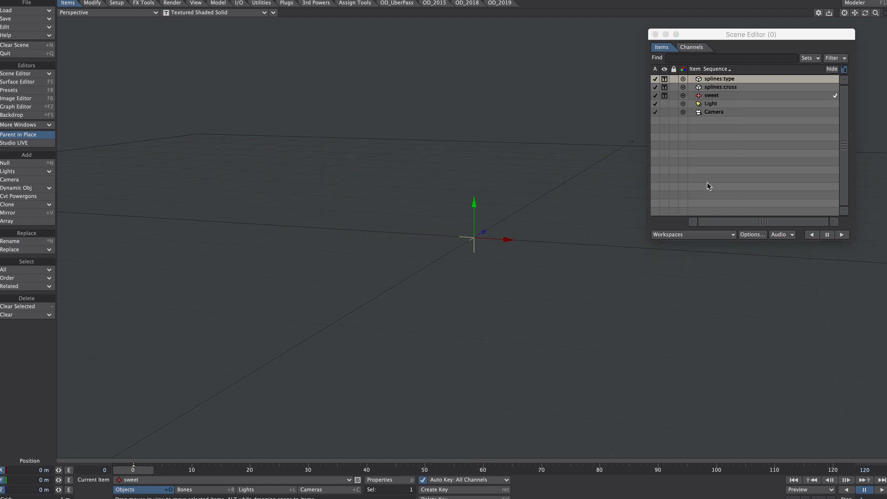
# Set the sweet null's Spline Control to splines:type in its motion options
pyautogui.press('m')
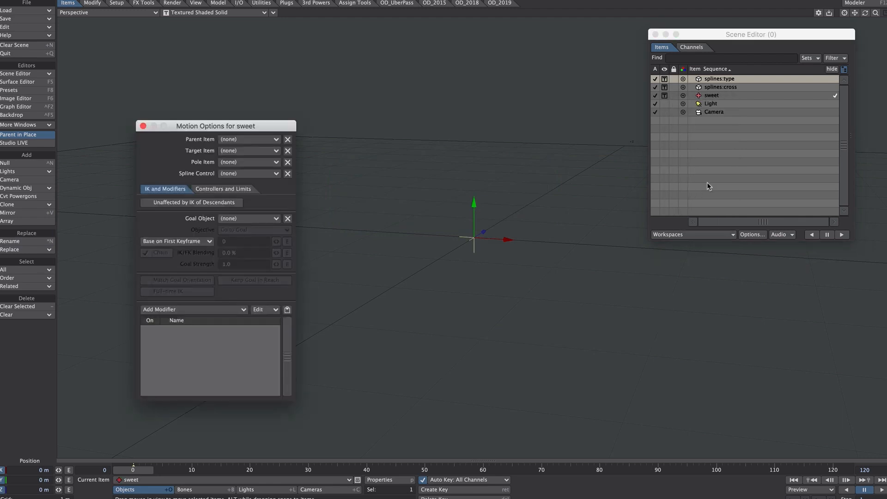
pyautogui.click(242, 174)
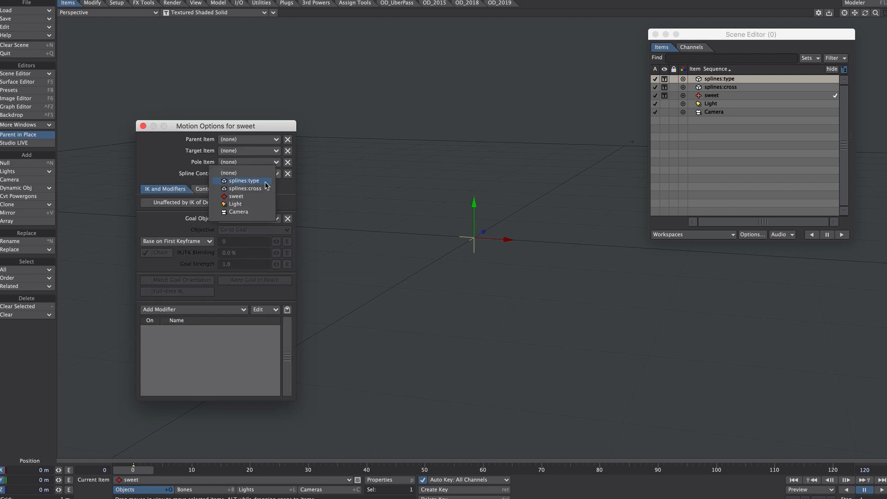
pyautogui.click(265, 182)
pyautogui.press('m')
# Set Show Spline Controls to Curve in the OpenGL preferences
pyautogui.press('d')
pyautogui.click(462, 99)
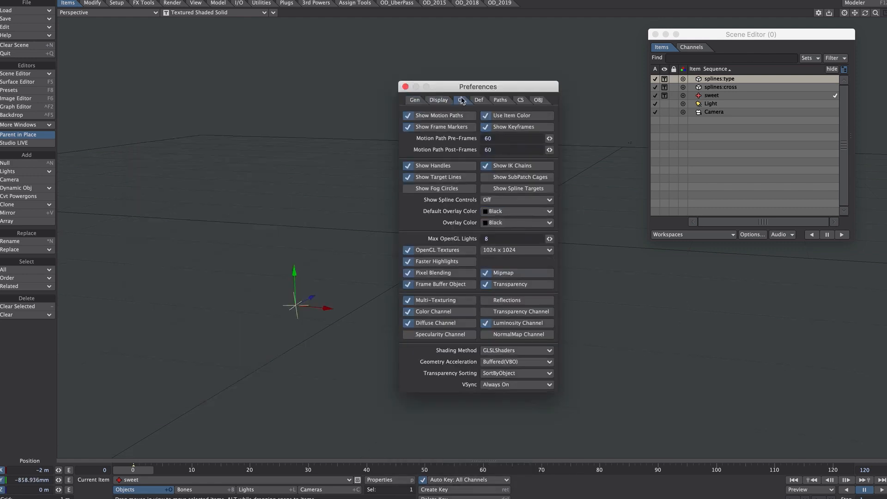
pyautogui.click(515, 199)
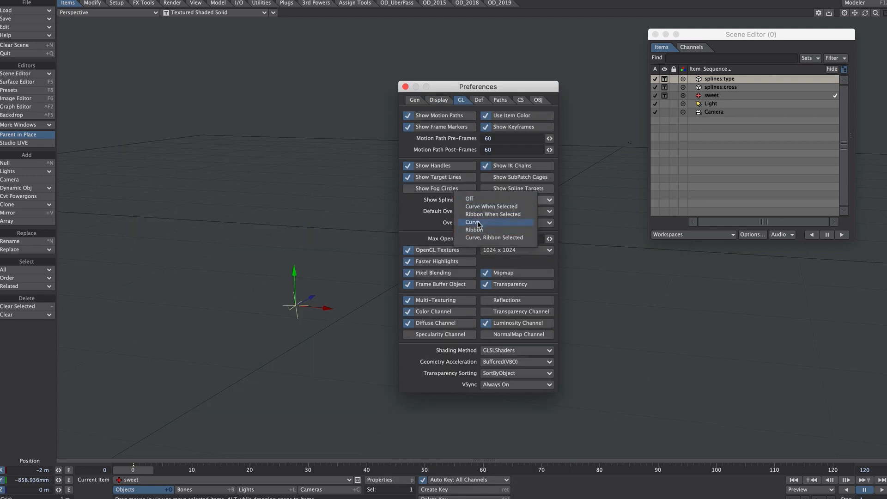
pyautogui.click(488, 224)
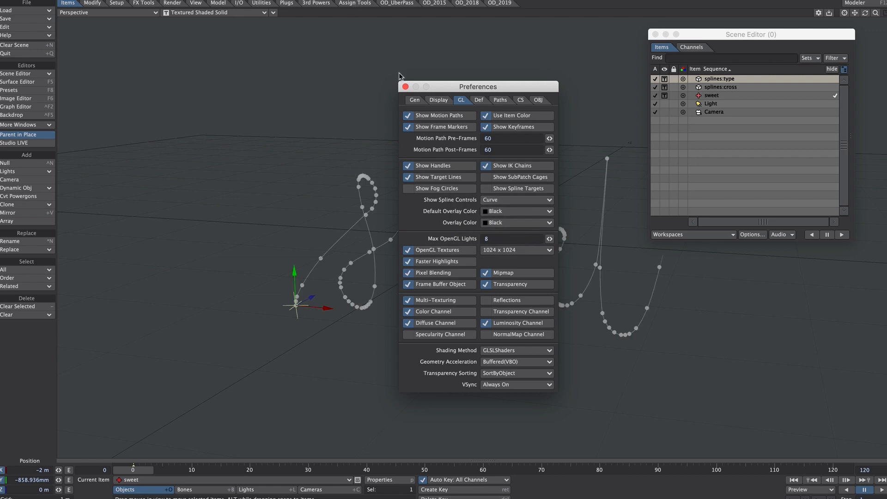
pyautogui.click(405, 87)
# Add a second null named cross and give it the item color Green
pyautogui.write('cro')
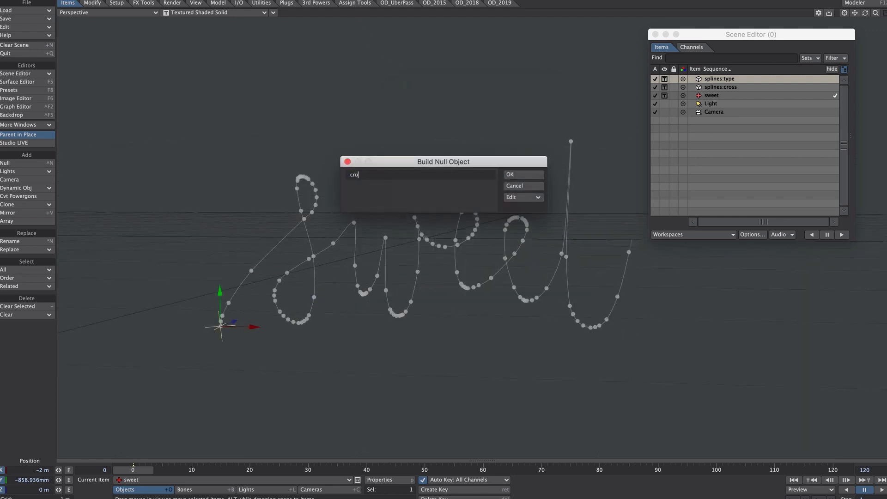
pyautogui.write('ss')
pyautogui.press('Return')
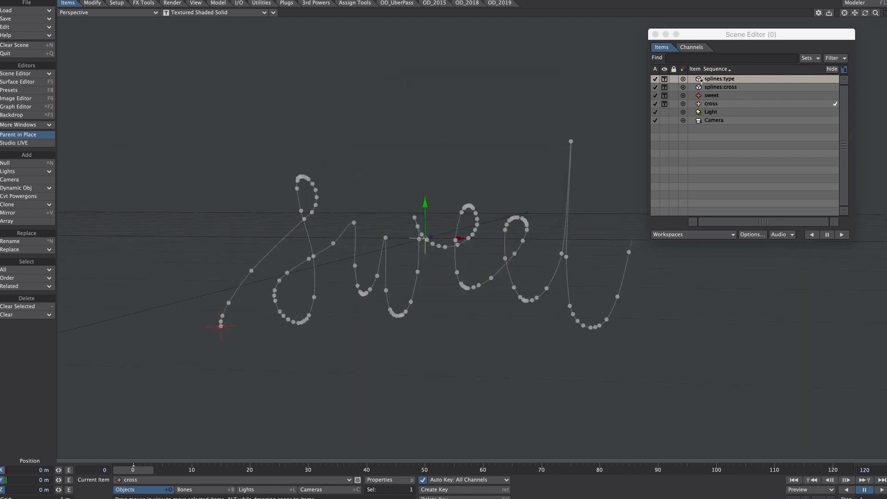
pyautogui.click(698, 104)
pyautogui.click(703, 182)
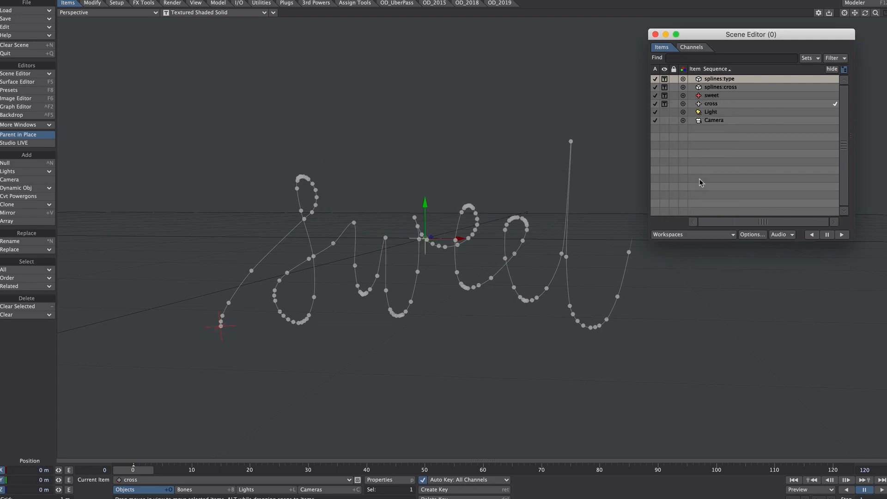
# Set the cross null's Spline Control to splines:cross in its motion options
pyautogui.click(716, 104)
pyautogui.press('m')
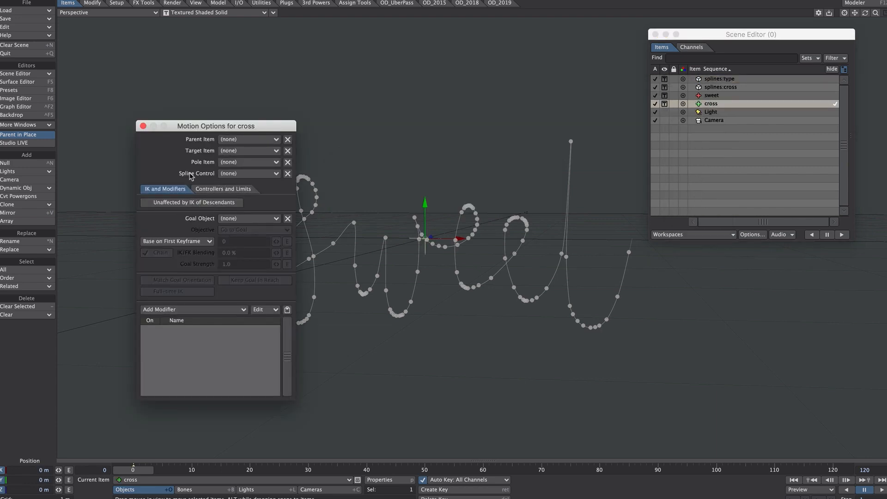
pyautogui.click(240, 173)
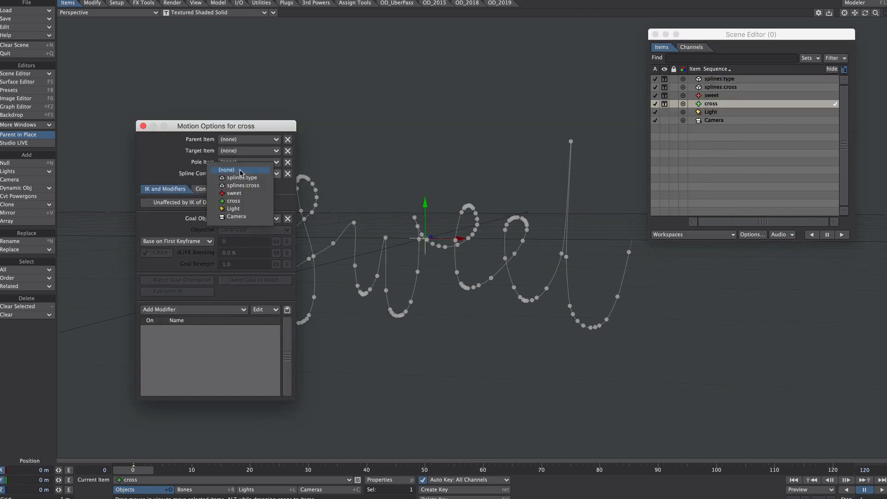
pyautogui.click(242, 185)
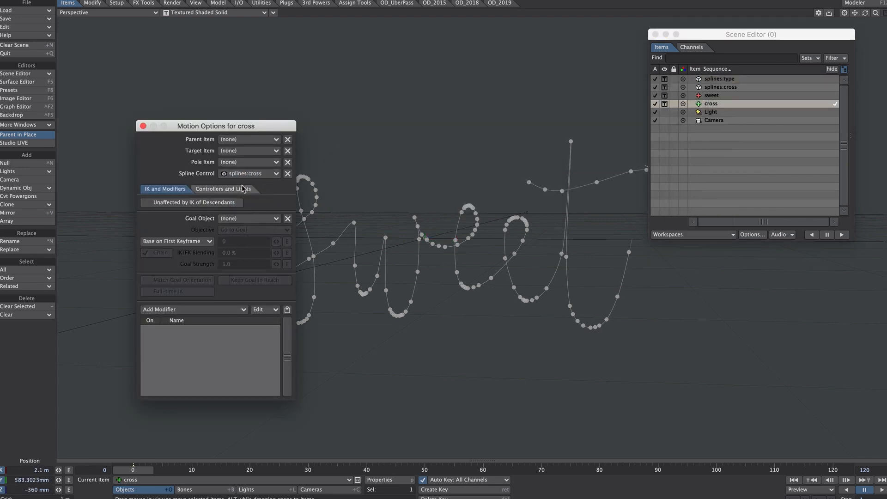
pyautogui.click(143, 126)
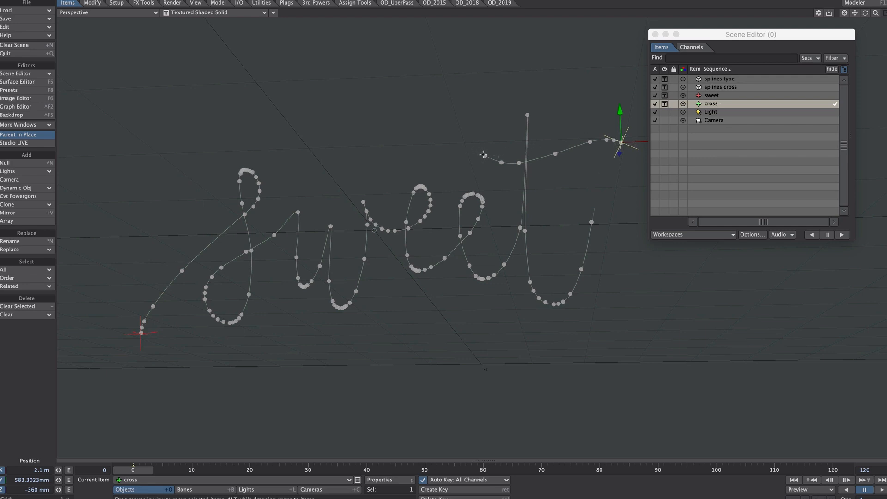
# Switch to Modeler, flip the crossbar curve so it starts at its opposite end, and return to Layout
pyautogui.click(735, 88)
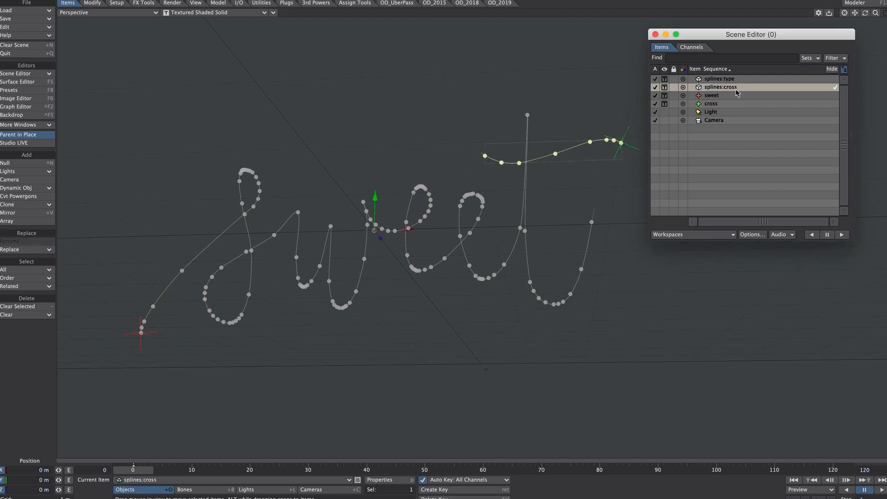
pyautogui.click(854, 3)
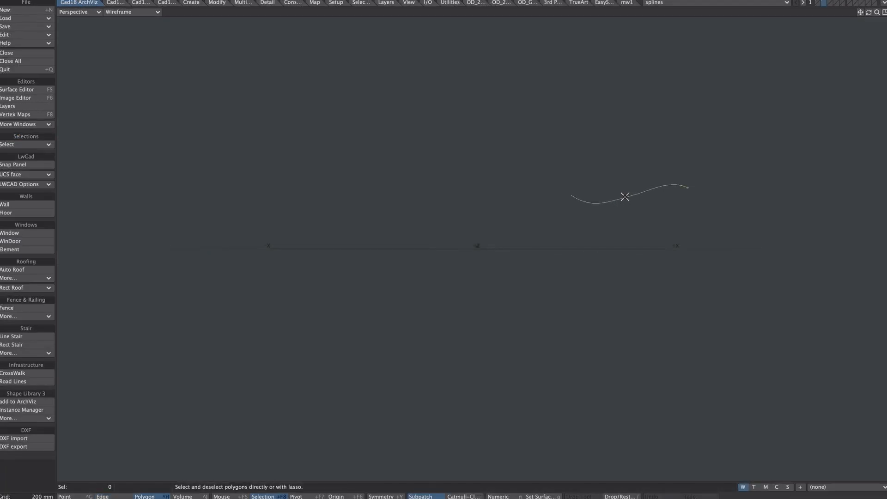
pyautogui.keyDown('ctrl'); pyautogui.keyDown('alt'); pyautogui.moveTo(692, 187); pyautogui.dragTo(680, 213); pyautogui.keyUp('alt'); pyautogui.keyUp('ctrl')
pyautogui.keyDown('alt'); pyautogui.moveTo(614, 250); pyautogui.dragTo(619, 230); pyautogui.keyUp('alt')
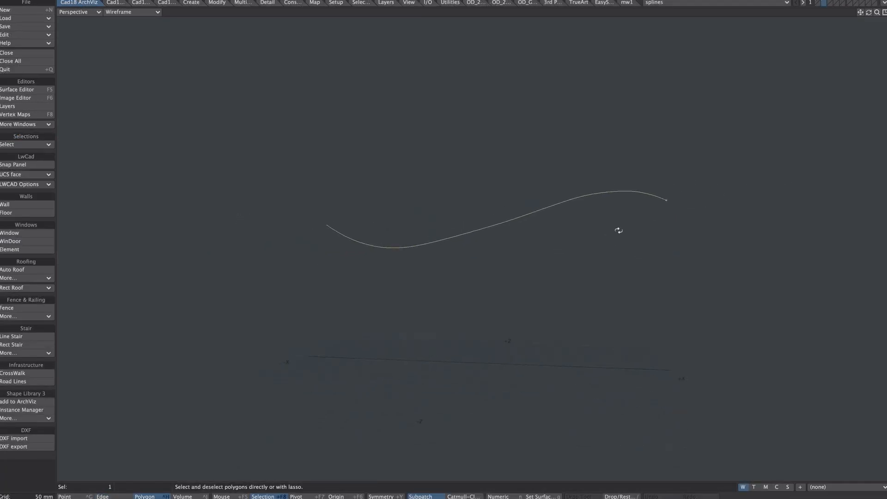
pyautogui.keyDown('alt'); pyautogui.moveTo(473, 230); pyautogui.dragTo(531, 245); pyautogui.keyUp('alt')
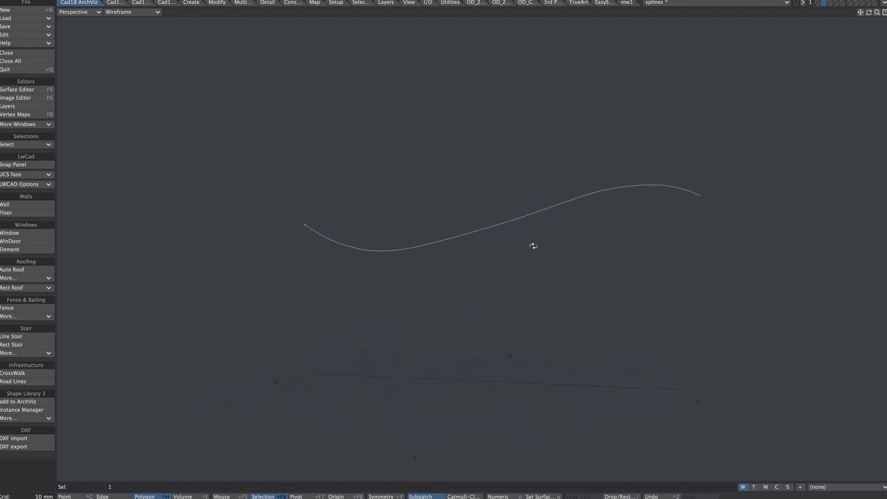
pyautogui.press('F12')
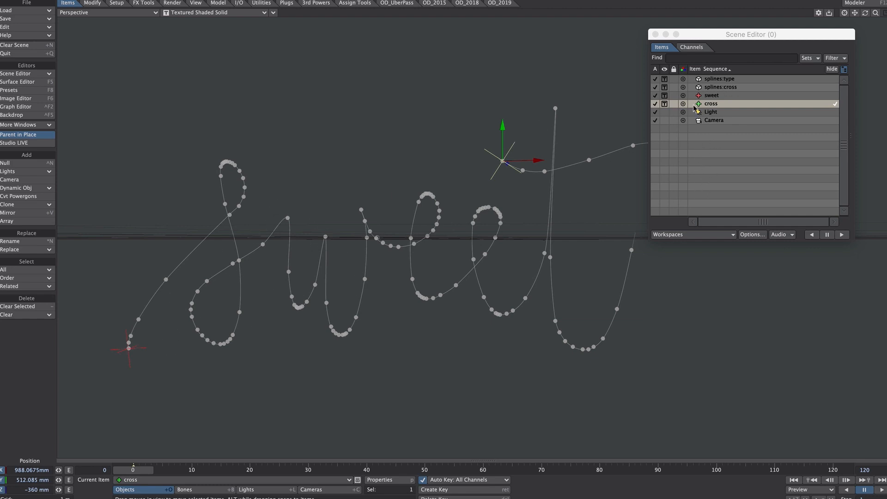
# Lock the splines:type and splines:cross objects, then select the sweet null and set Auto Key to Modified
pyautogui.click(674, 79)
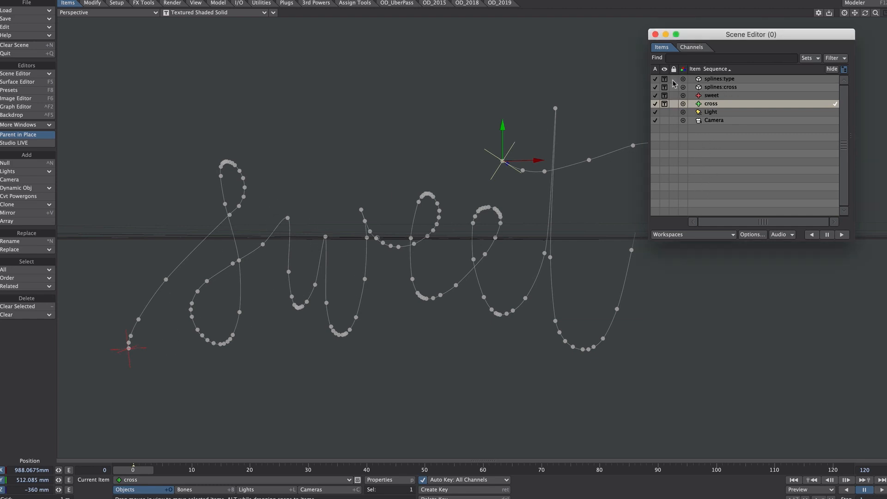
pyautogui.click(674, 87)
pyautogui.moveTo(109, 309); pyautogui.dragTo(163, 362)
pyautogui.click(448, 480)
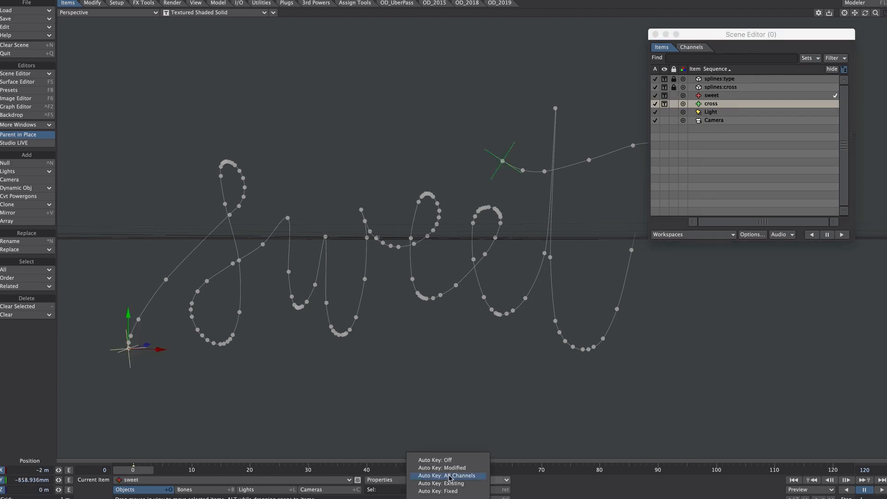
pyautogui.click(458, 471)
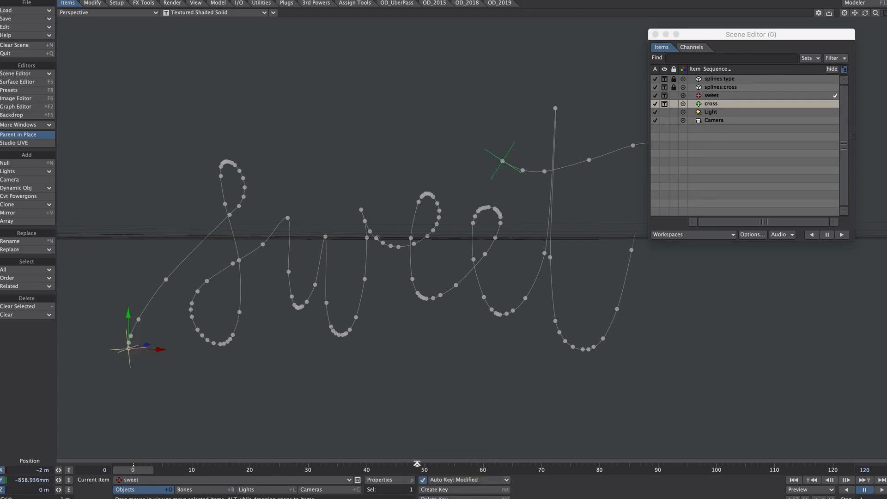
# At frame 120, set the sweet null's Z position to 15.42 m so it sits at the end of the word curve
pyautogui.click(881, 480)
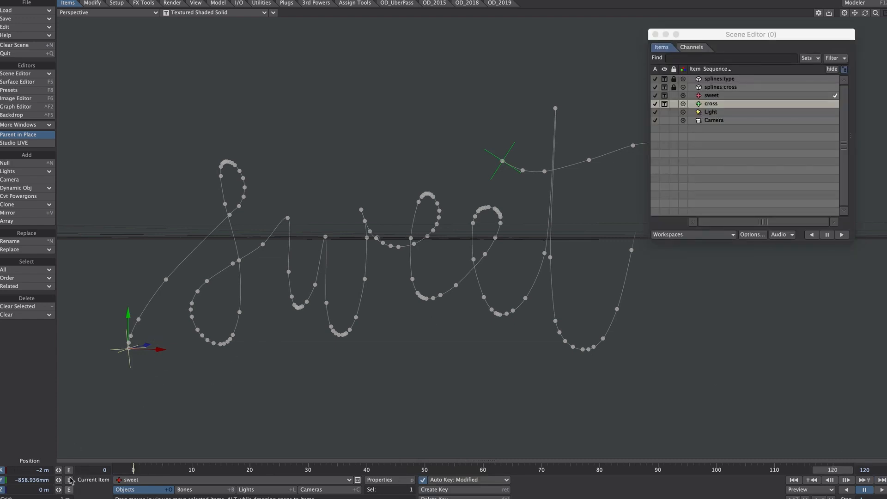
pyautogui.moveTo(58, 490); pyautogui.dragTo(152, 490)
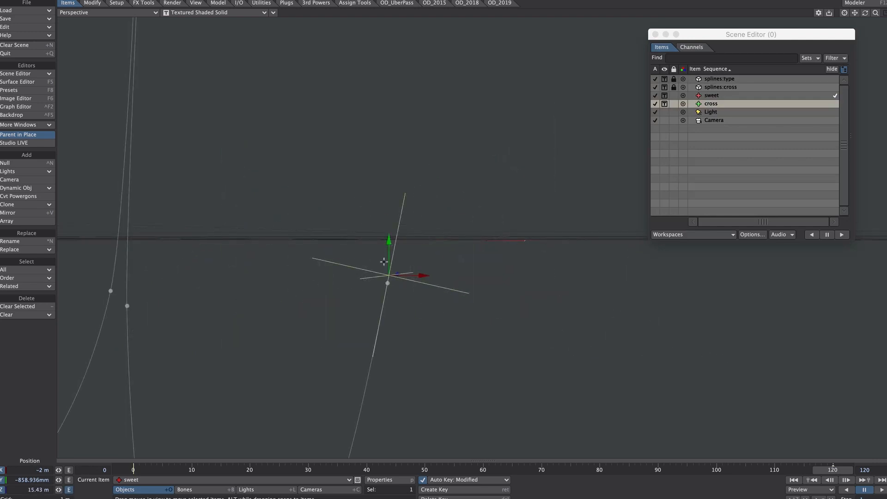
pyautogui.moveTo(59, 490); pyautogui.dragTo(57, 490)
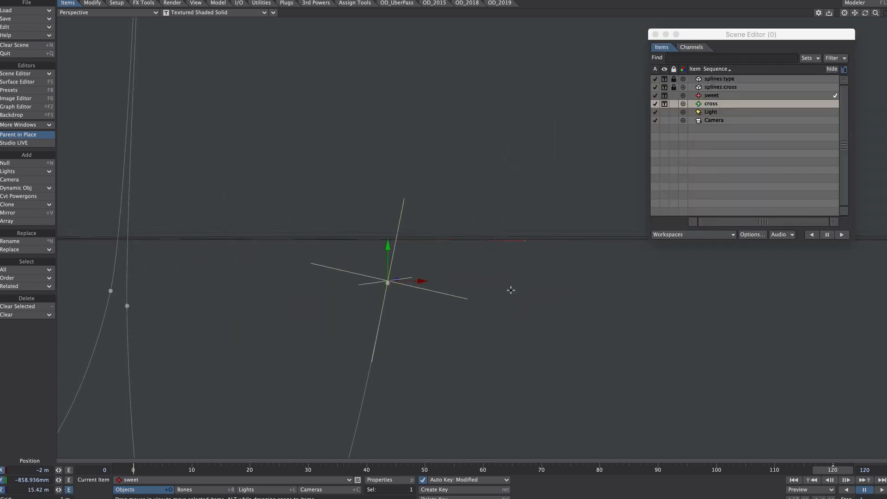
pyautogui.keyDown('ctrl'); pyautogui.keyDown('alt'); pyautogui.moveTo(511, 290); pyautogui.dragTo(252, 314); pyautogui.keyUp('alt'); pyautogui.keyUp('ctrl')
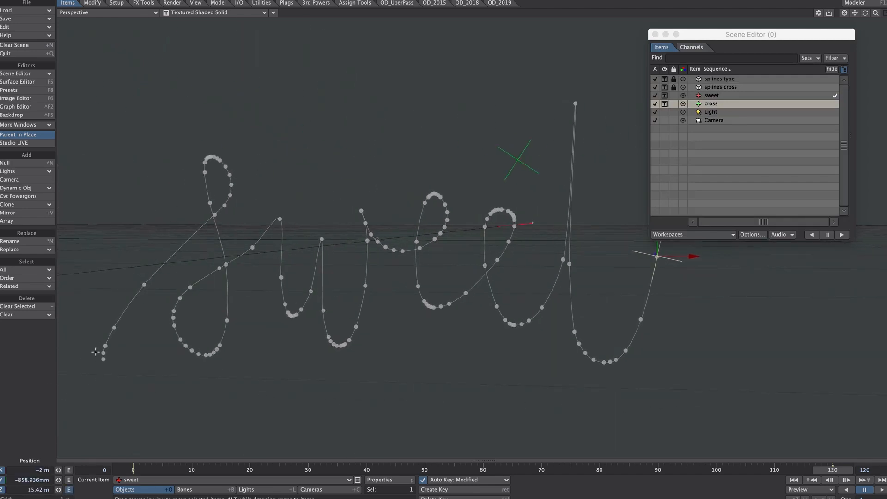
# Preview the sweet null's motion along the curve and scrub to frame 14, near the top of the s loop
pyautogui.keyDown('alt'); pyautogui.moveTo(623, 258); pyautogui.dragTo(646, 328); pyautogui.keyUp('alt')
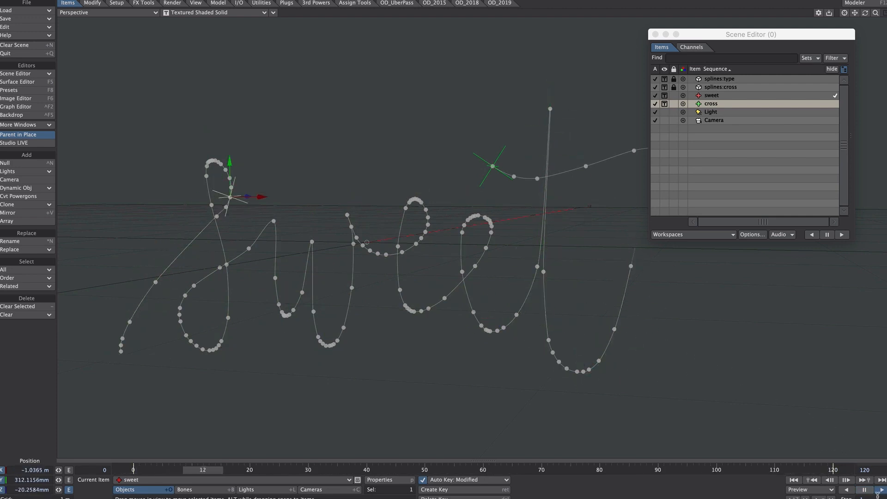
pyautogui.click(116, 469)
pyautogui.moveTo(132, 472); pyautogui.dragTo(216, 470)
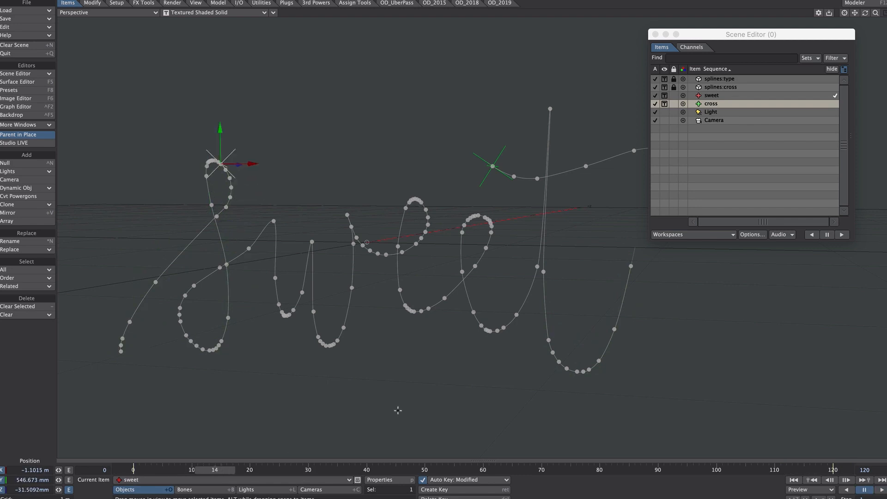
# Open the Graph Editor on the sweet null's Position.Z channel, inspect the display options and frame its curve
pyautogui.hotkey('ctrl', 'F2')
pyautogui.click(720, 133)
pyautogui.moveTo(711, 129)
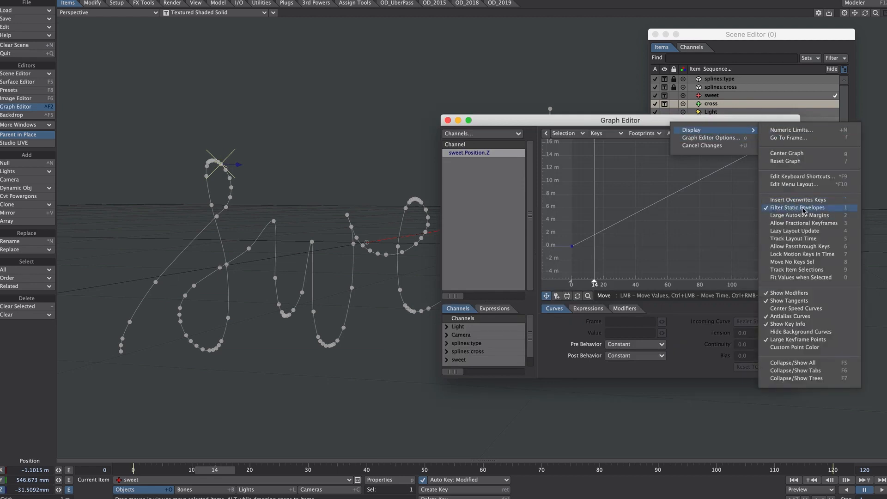
pyautogui.click(667, 224)
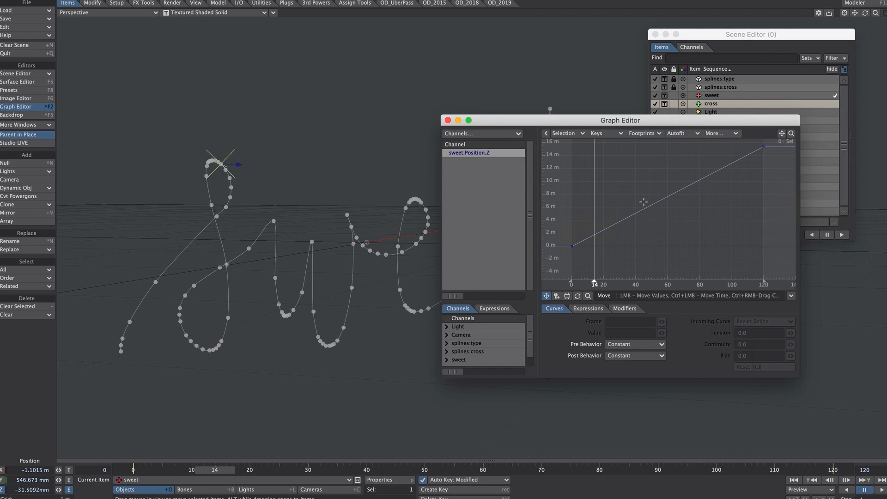
pyautogui.press('a')
pyautogui.keyDown('alt'); pyautogui.moveTo(586, 206); pyautogui.dragTo(606, 210); pyautogui.keyUp('alt')
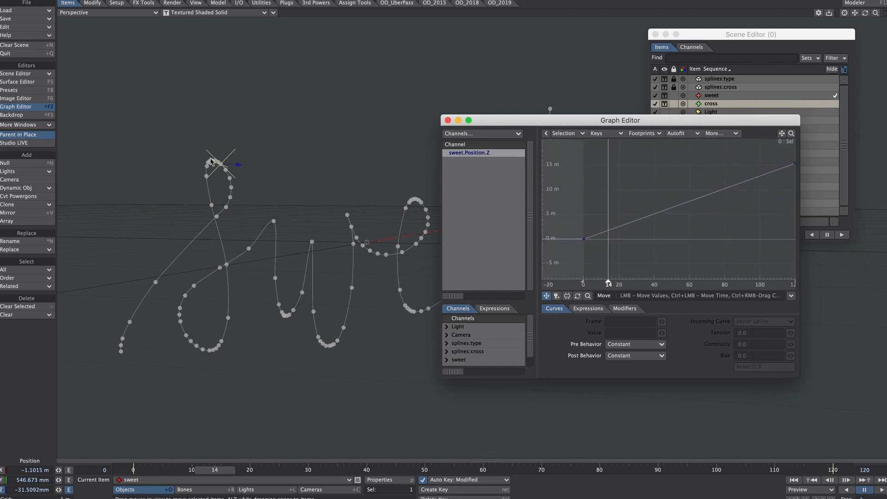
# Create a key for the sweet null's Z position at frame 14
pyautogui.click(202, 474)
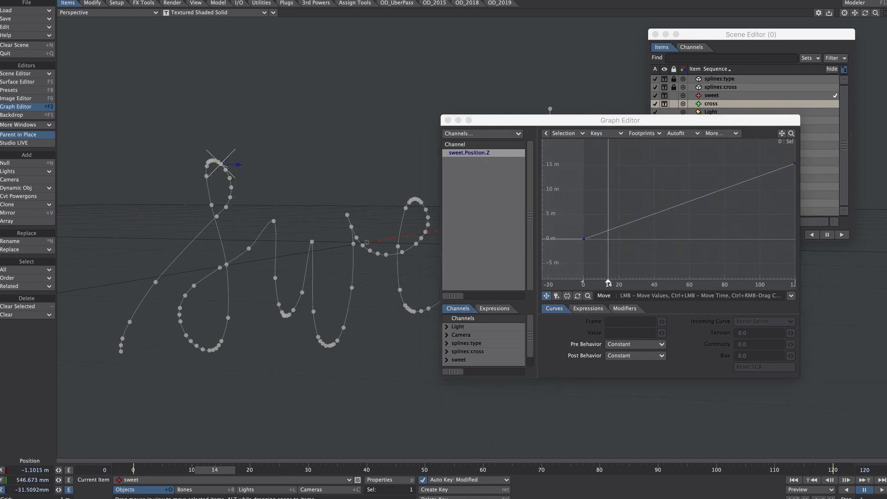
pyautogui.moveTo(600, 117); pyautogui.dragTo(599, 117)
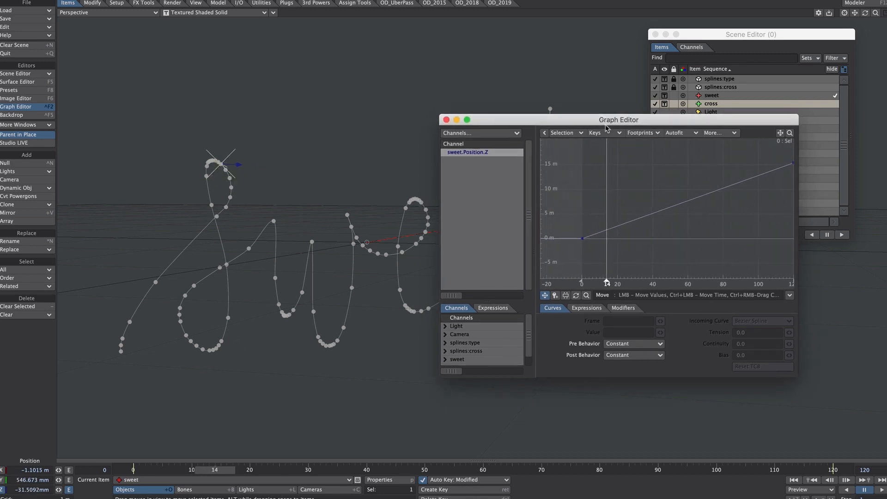
pyautogui.press('Return')
pyautogui.press('Return')
# Create Z-position keys for the sweet null at frames 37, 47, 61, 69, 82 and 101, where it reaches the letters' turns
pyautogui.click(221, 471)
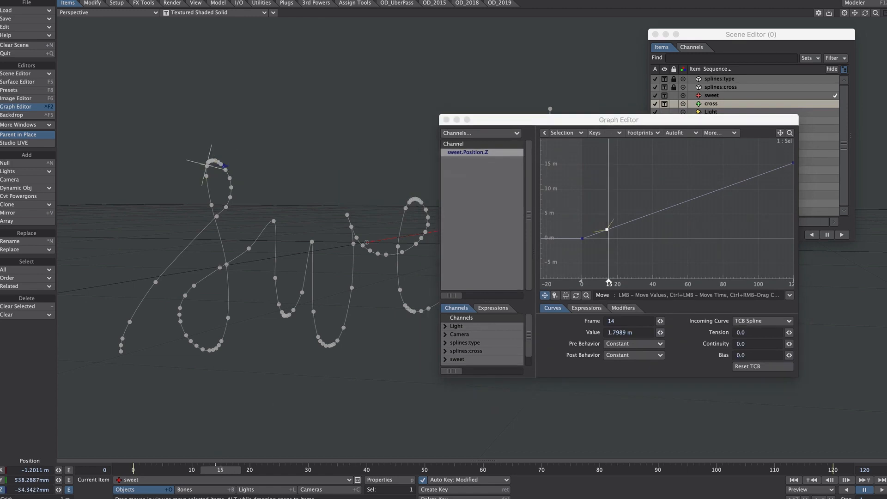
pyautogui.moveTo(220, 469); pyautogui.dragTo(349, 470)
pyautogui.moveTo(630, 119); pyautogui.dragTo(627, 117)
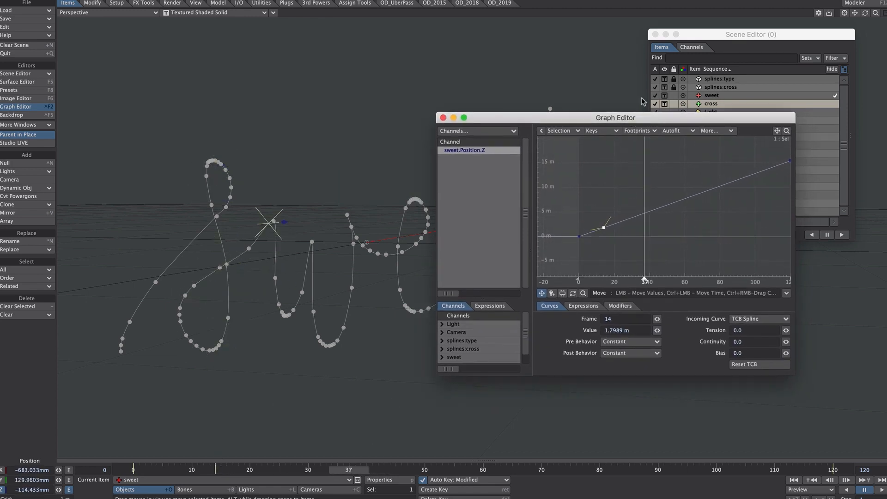
pyautogui.press('Return')
pyautogui.press('Return')
pyautogui.moveTo(345, 468); pyautogui.dragTo(407, 470)
pyautogui.moveTo(633, 121); pyautogui.dragTo(634, 119)
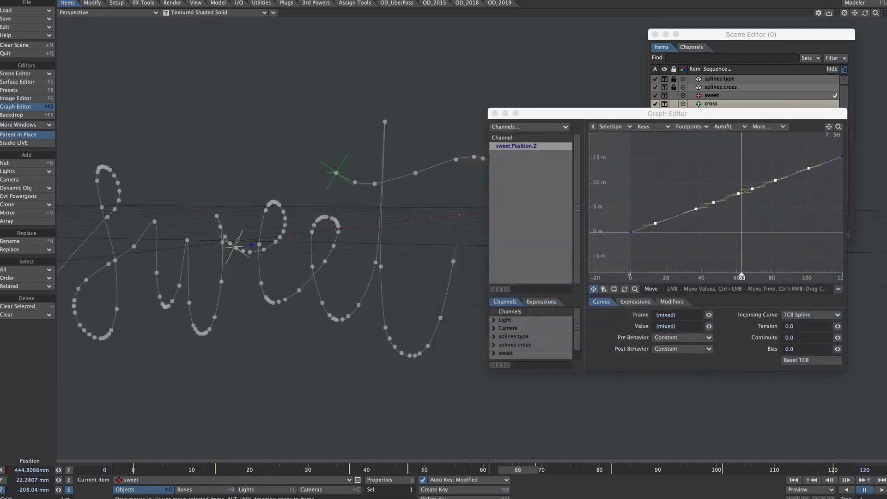
# Select the sweet null's Z-position keys from frame 14 to 120 in the graph and adjust their tension
pyautogui.moveTo(489, 470); pyautogui.dragTo(448, 470)
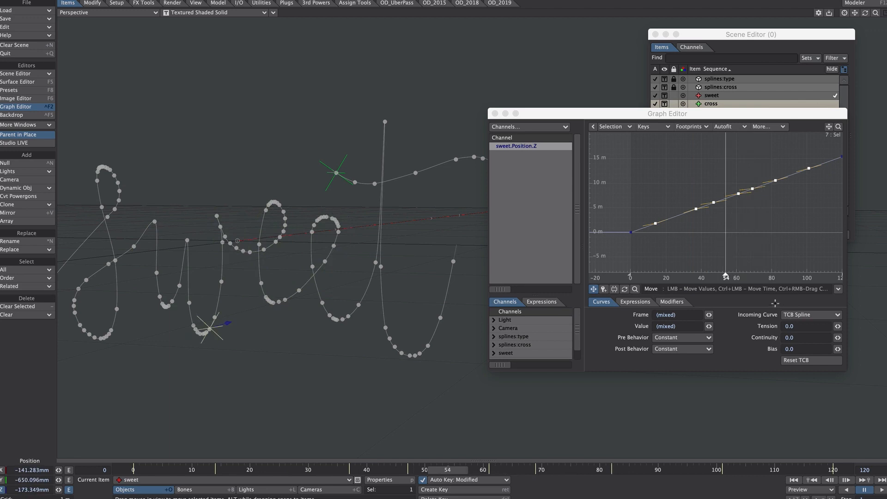
pyautogui.keyDown('alt'); pyautogui.moveTo(800, 203); pyautogui.dragTo(768, 205); pyautogui.keyUp('alt')
pyautogui.keyDown('shift'); pyautogui.moveTo(811, 152); pyautogui.dragTo(790, 172, button='right'); pyautogui.keyUp('shift')
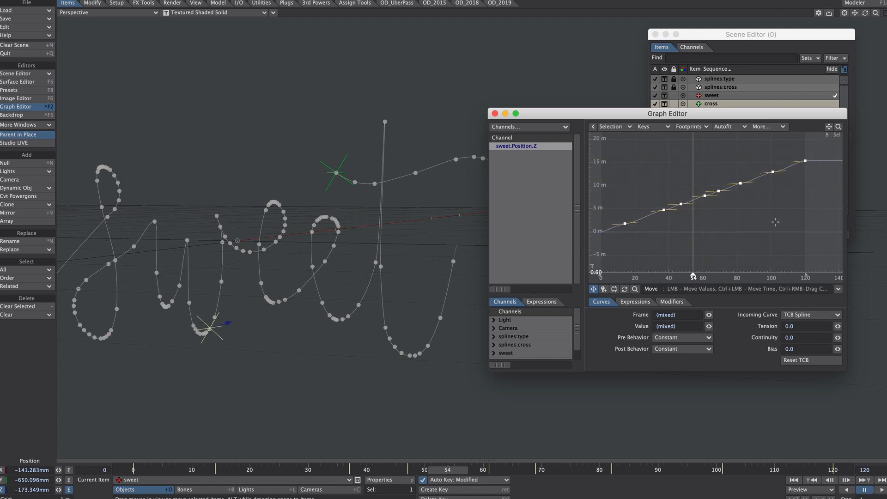
pyautogui.keyDown('ctrl'); pyautogui.keyDown('alt'); pyautogui.moveTo(754, 204); pyautogui.dragTo(720, 188); pyautogui.keyUp('alt'); pyautogui.keyUp('ctrl')
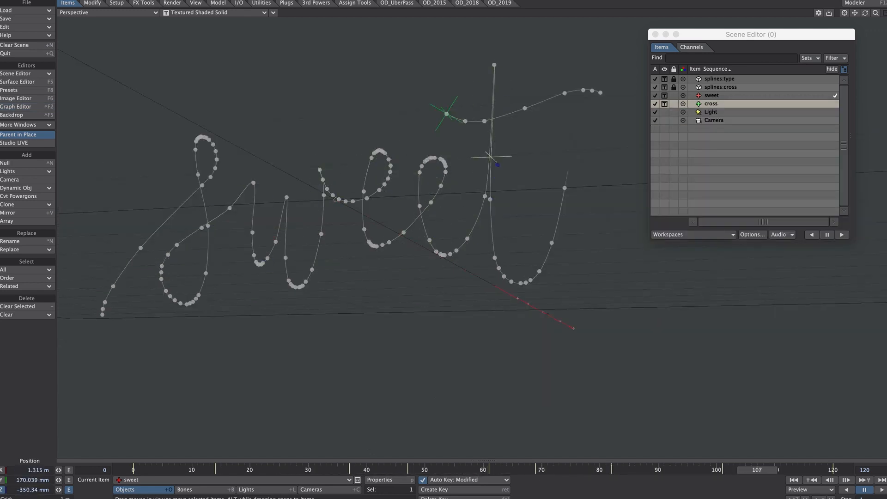
# Extend the scene's last frame to 200
pyautogui.click(868, 470)
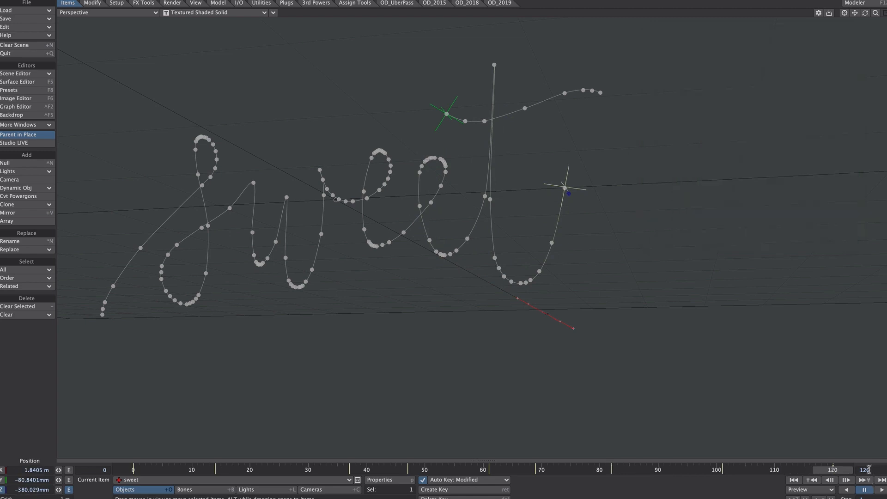
pyautogui.write('200')
pyautogui.press('Return')
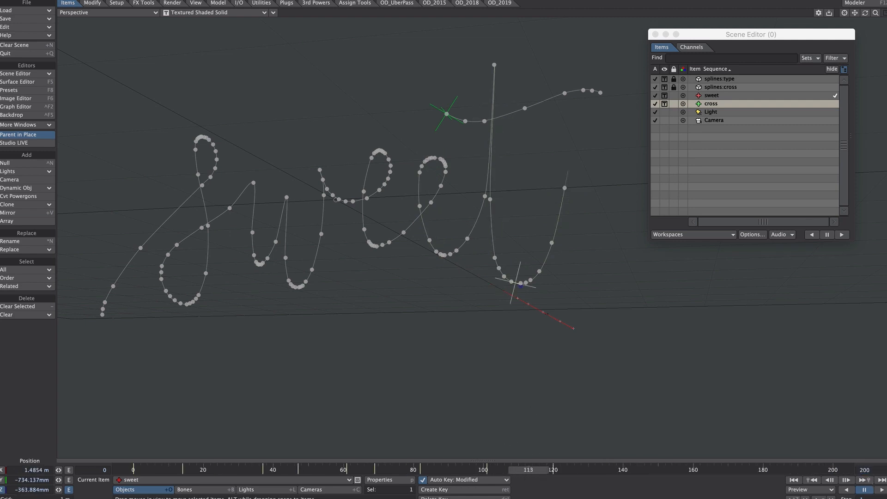
# Move the cross null's start key to frame 122 and place its Z-position end key at frame 153 in the Graph Editor
pyautogui.click(712, 104)
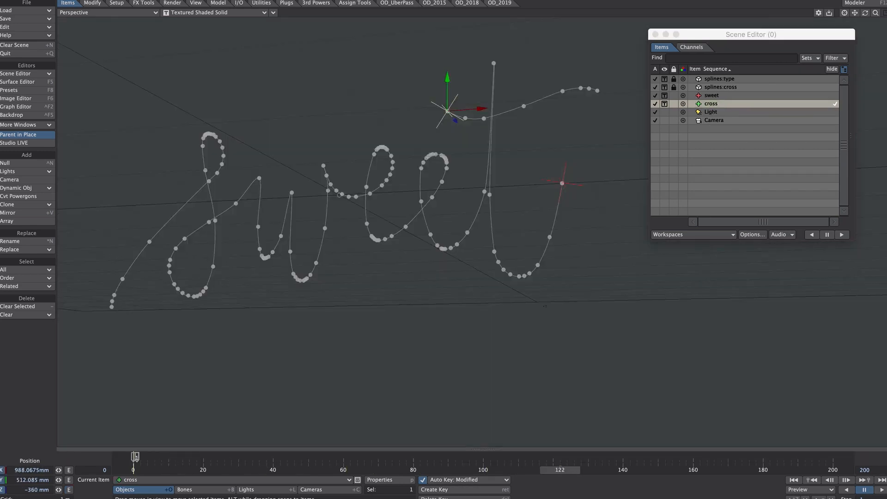
pyautogui.moveTo(135, 457); pyautogui.dragTo(561, 457)
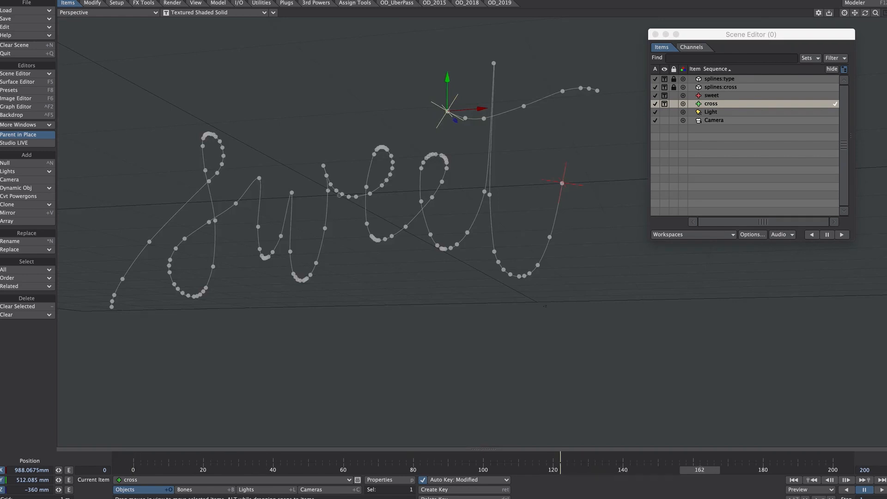
pyautogui.hotkey('ctrl', 'F2')
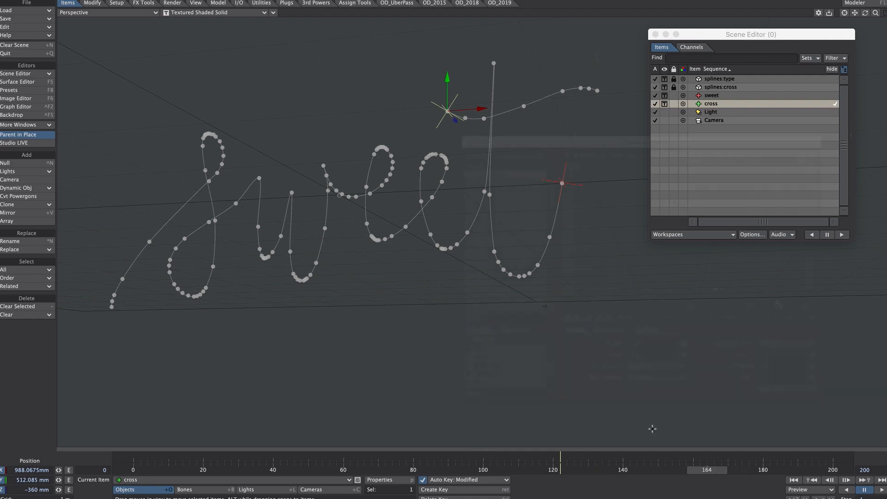
pyautogui.moveTo(804, 172); pyautogui.dragTo(753, 172)
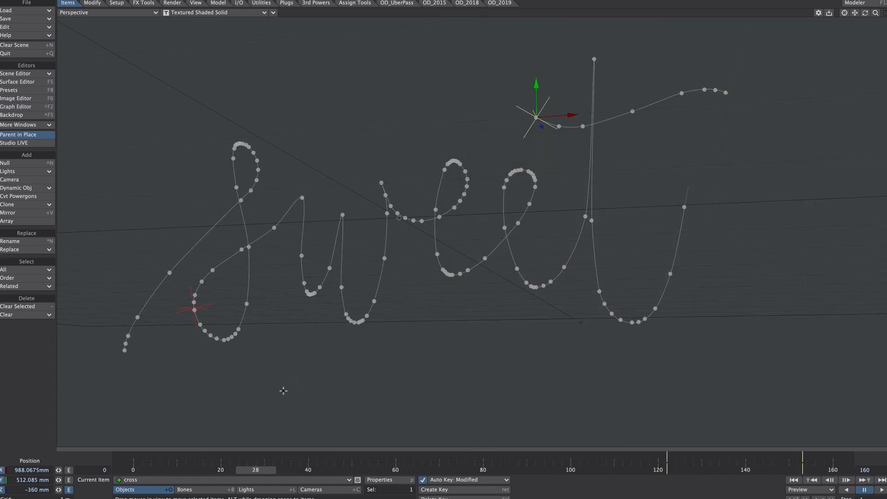
# Scrub through the animation to frame 120 and add an FX_Emitter to the sweet null
pyautogui.moveTo(257, 470); pyautogui.dragTo(510, 470)
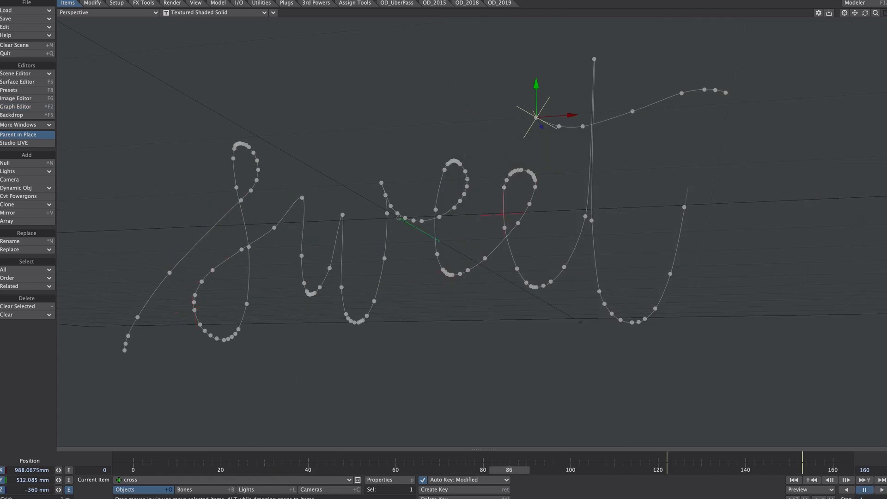
pyautogui.click(505, 212)
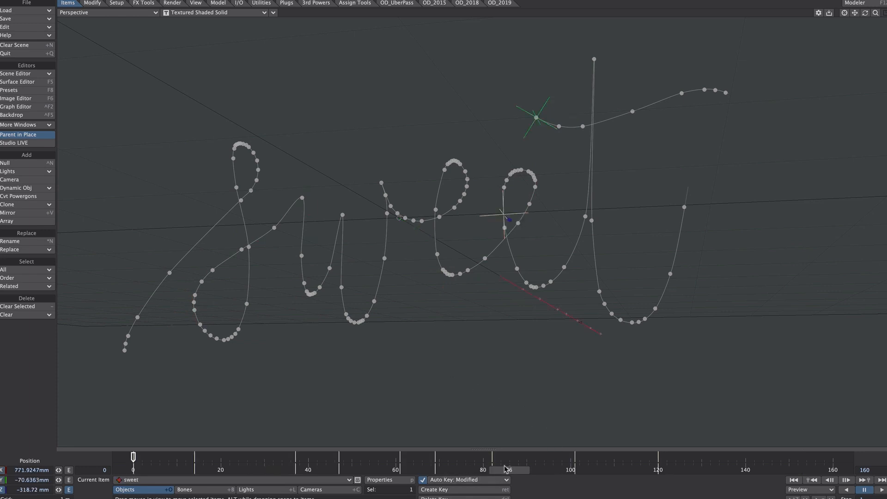
pyautogui.moveTo(508, 469); pyautogui.dragTo(658, 469)
pyautogui.press('p')
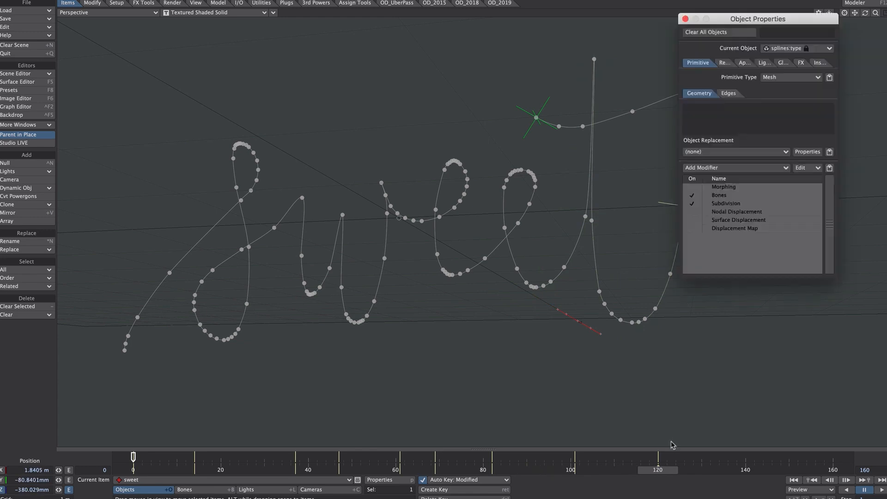
pyautogui.click(799, 62)
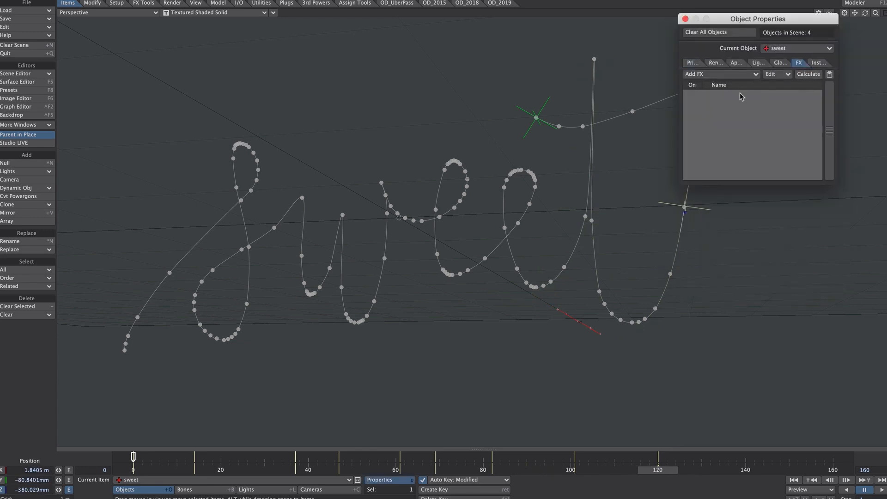
pyautogui.click(713, 76)
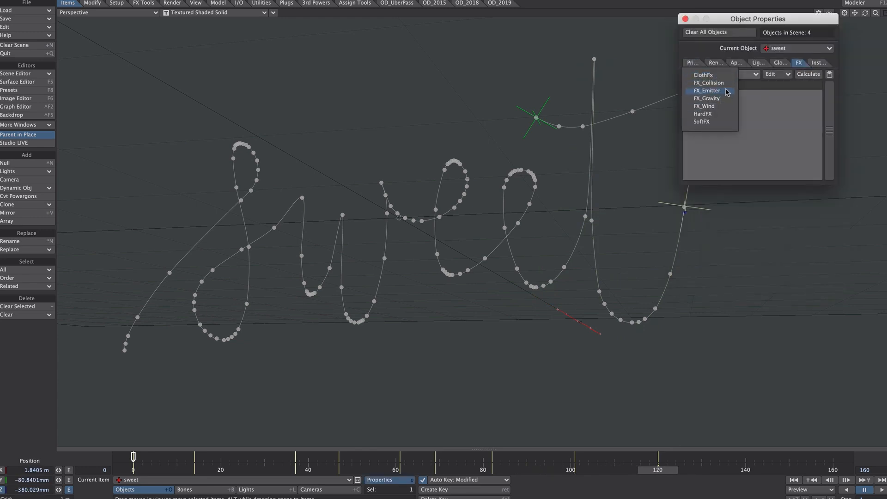
pyautogui.click(721, 91)
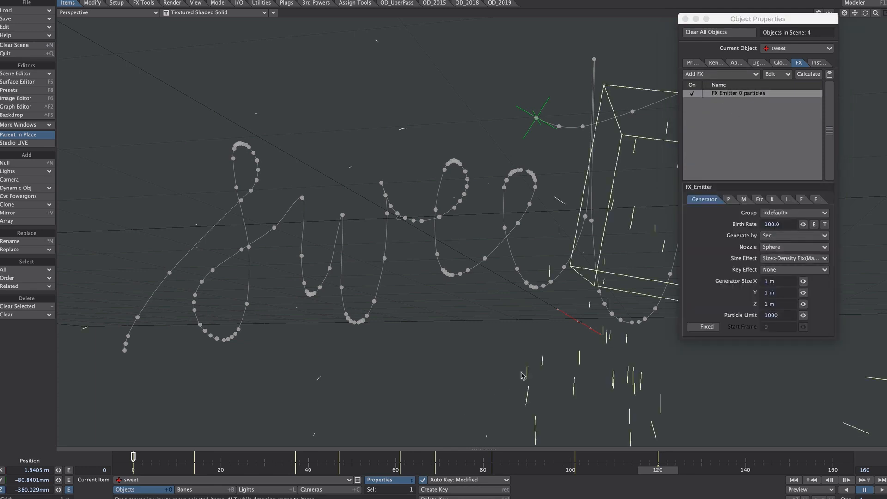
# Set the emitter to generate particles by Frame with a Sphere nozzle
pyautogui.click(766, 235)
pyautogui.click(772, 225)
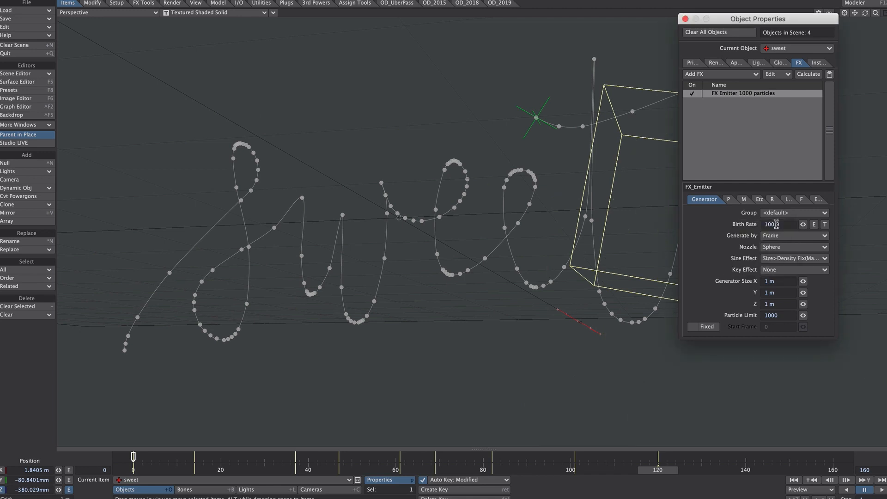
pyautogui.click(761, 247)
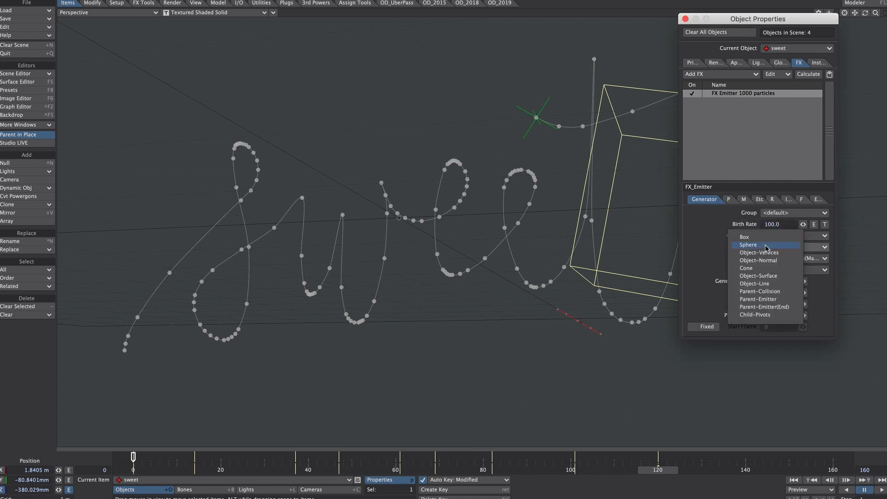
pyautogui.click(766, 247)
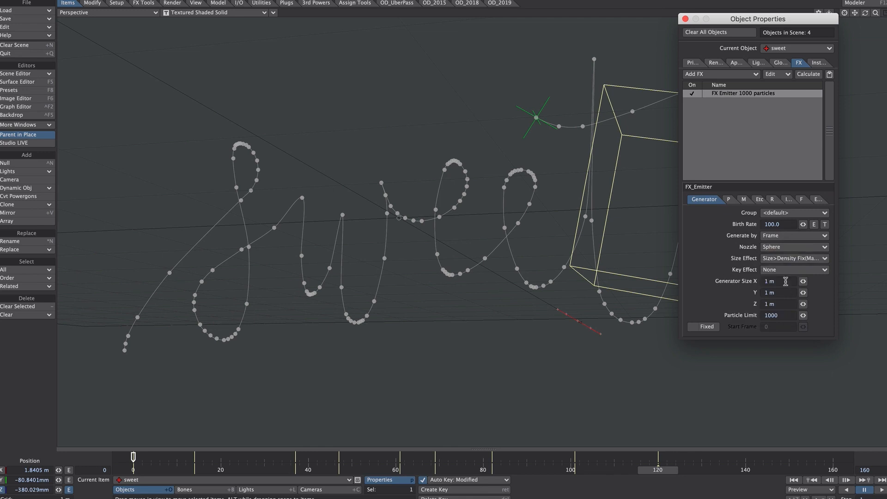
# Set the emitter's generator size to 0 m on X, Y and Z
pyautogui.click(735, 280)
pyautogui.write('0')
pyautogui.press('Tab')
pyautogui.write('0')
pyautogui.press('Tab')
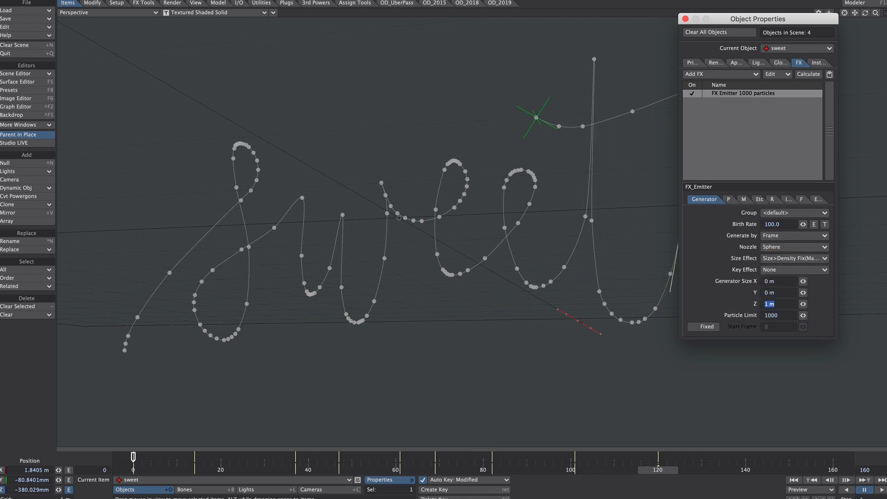
pyautogui.press('Tab')
# Check the emission at frame 18 and set the emitter's birth rate to 10
pyautogui.moveTo(756, 22); pyautogui.dragTo(775, 25)
pyautogui.moveTo(133, 469); pyautogui.dragTo(212, 470)
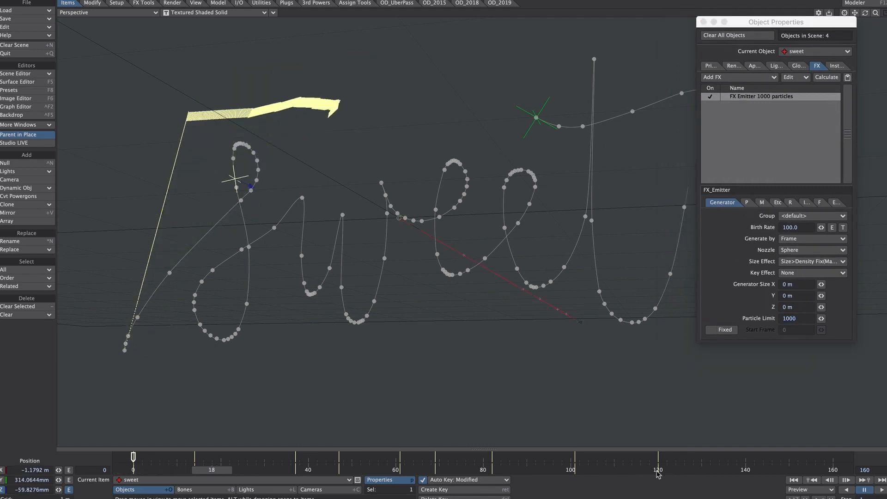
pyautogui.click(769, 282)
pyautogui.click(790, 227)
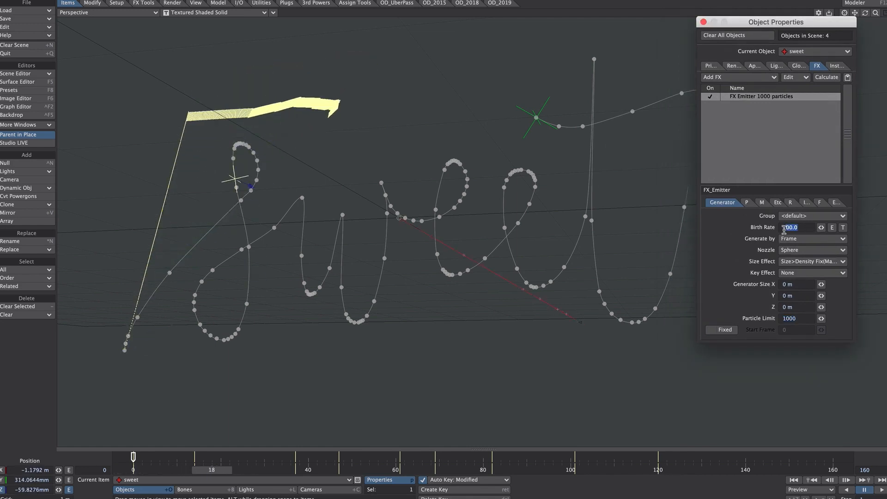
pyautogui.write('10')
pyautogui.press('Tab')
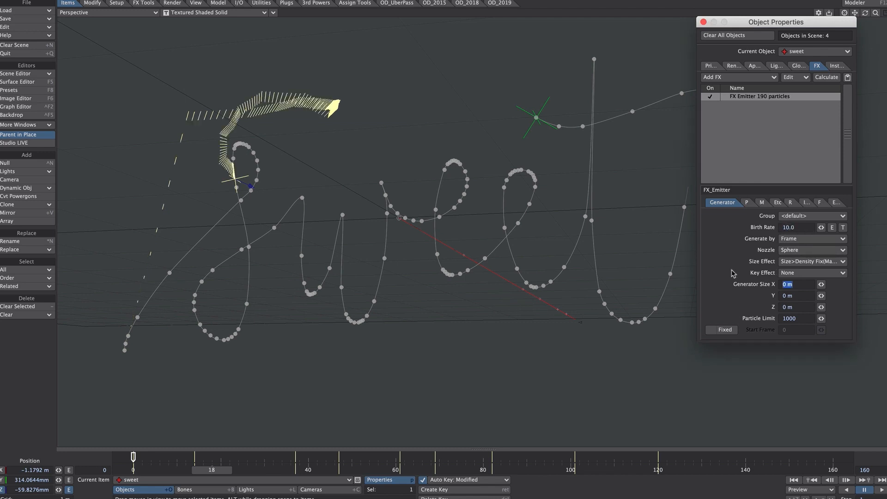
# Set the particle life time to 0 frames on the sweet emitter
pyautogui.click(747, 202)
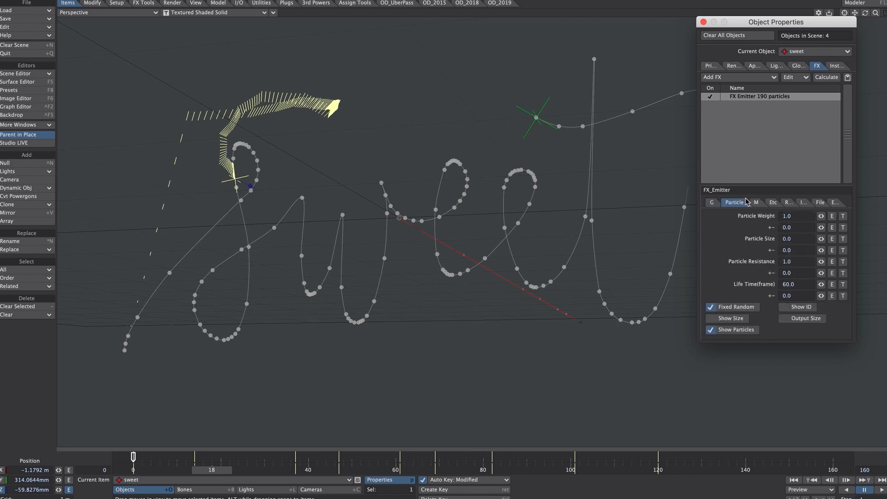
pyautogui.click(789, 284)
pyautogui.write('0')
pyautogui.press('Tab')
# Set the emitter's Parent Motion to 0% so particles do not inherit the null's movement
pyautogui.click(772, 203)
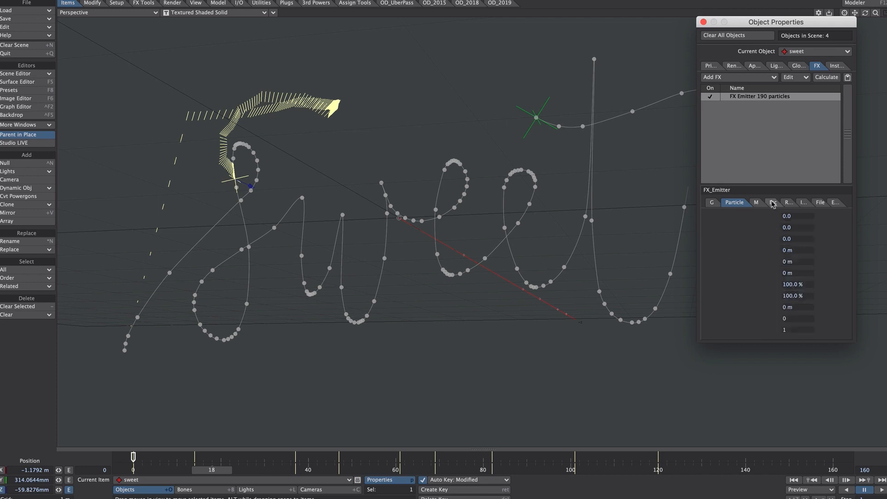
pyautogui.click(790, 295)
pyautogui.write('0')
pyautogui.press('Tab')
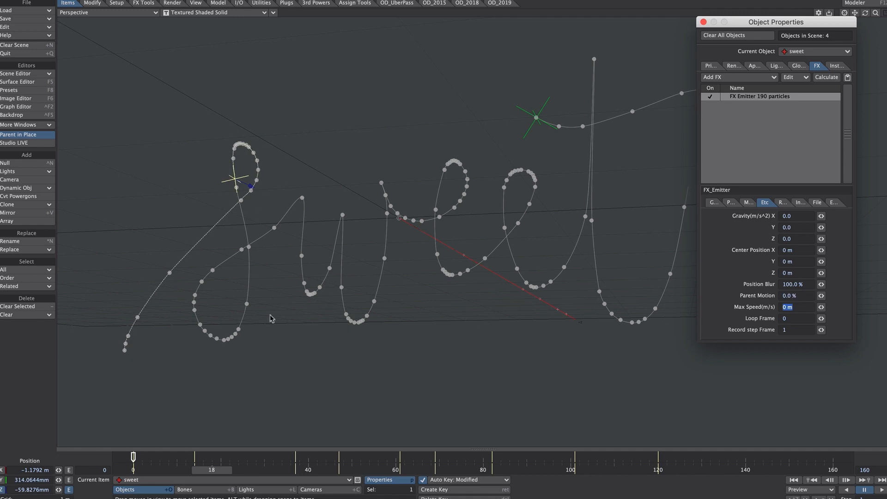
# Play back the particle trail, return to frame 120 and set the emitter's particle limit to 10*120
pyautogui.click(880, 490)
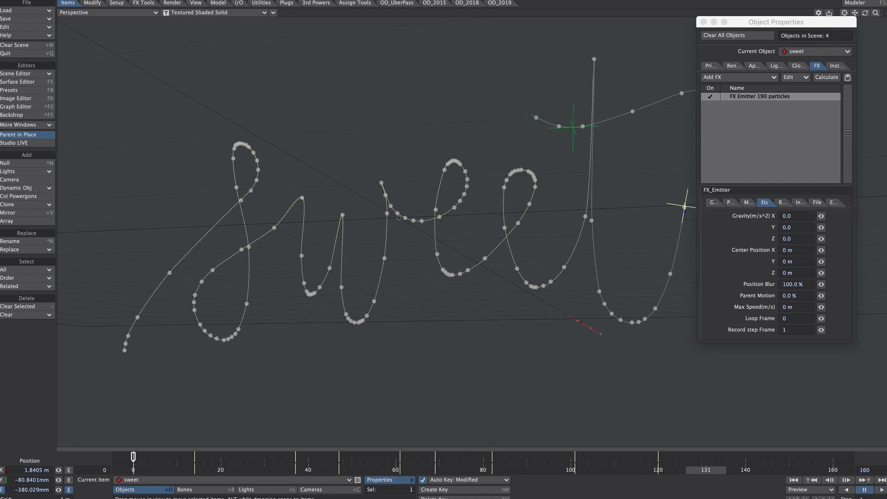
pyautogui.moveTo(712, 473); pyautogui.dragTo(664, 471)
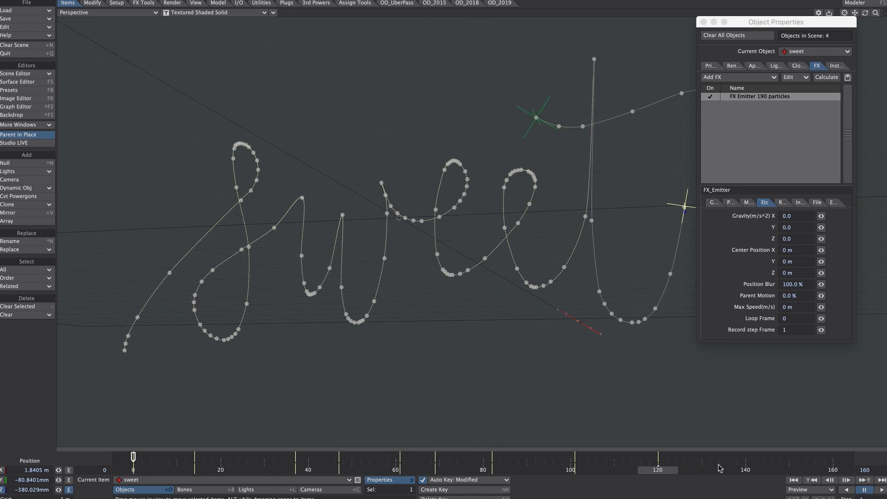
pyautogui.click(714, 202)
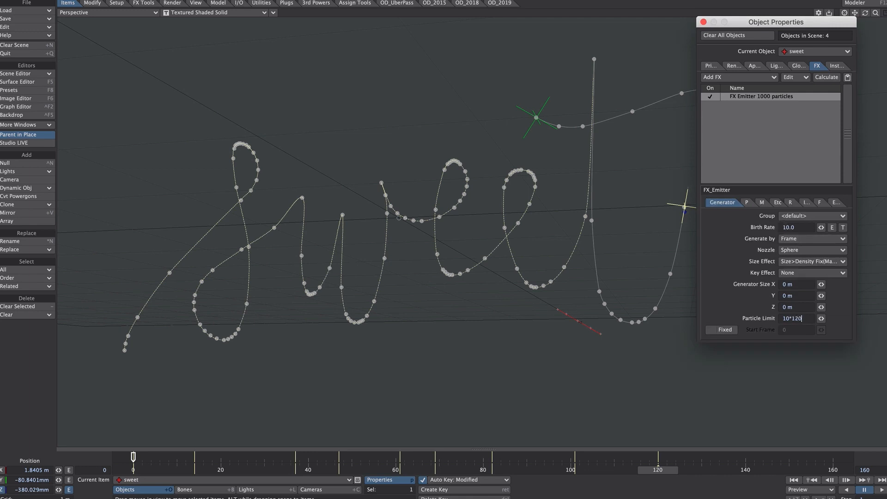
pyautogui.press('Return')
# Scrub to frame 98 and set Show Spline Controls to Off in the OpenGL preferences
pyautogui.moveTo(657, 470); pyautogui.dragTo(399, 469)
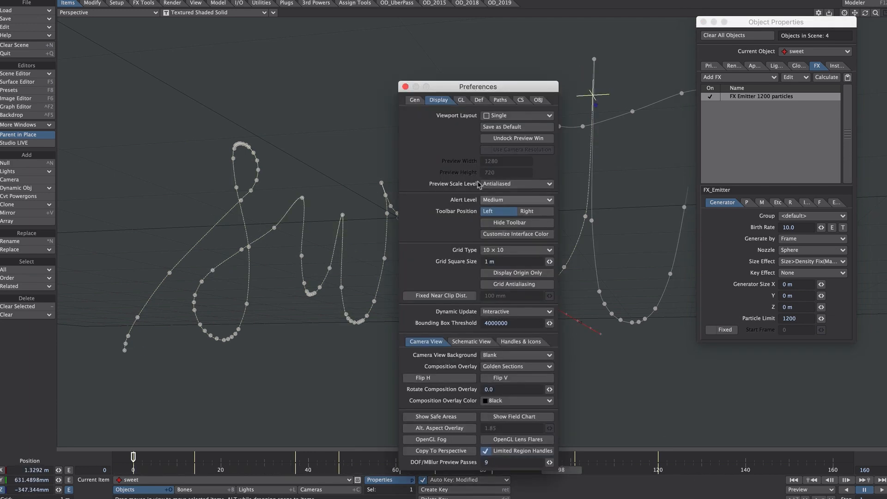
pyautogui.press('d')
pyautogui.click(460, 100)
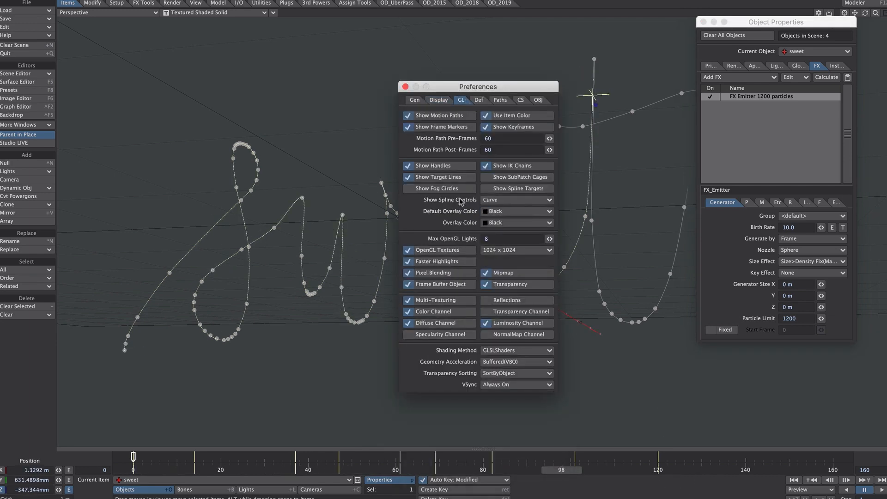
pyautogui.click(498, 200)
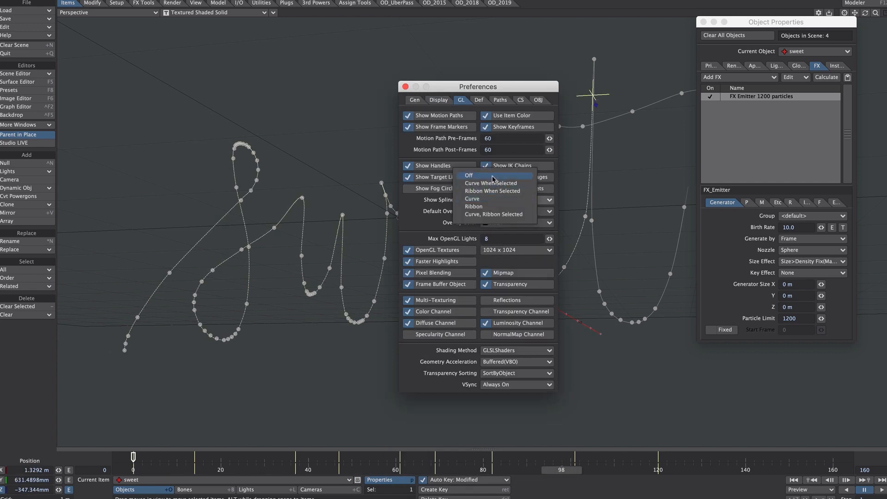
pyautogui.click(495, 178)
pyautogui.click(405, 86)
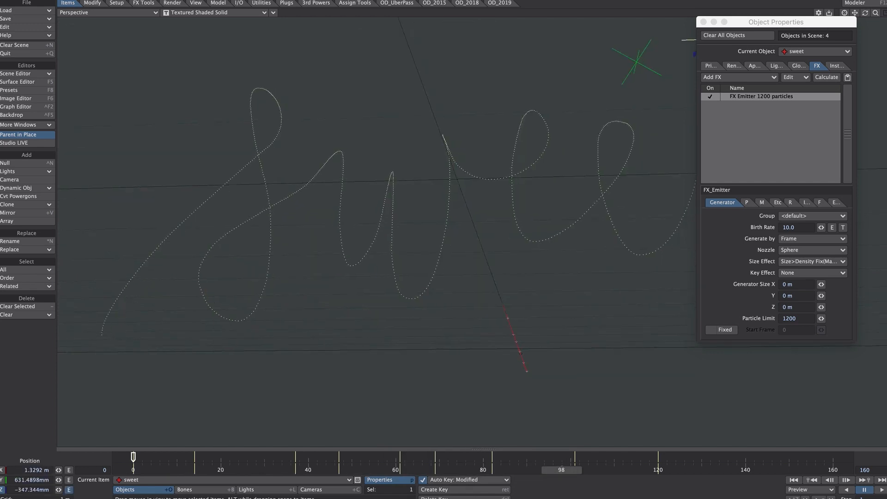
# Set the sweet emitter's birth rate to 20 and its particle limit to 2400
pyautogui.keyDown('alt'); pyautogui.moveTo(528, 226); pyautogui.dragTo(499, 251); pyautogui.keyUp('alt')
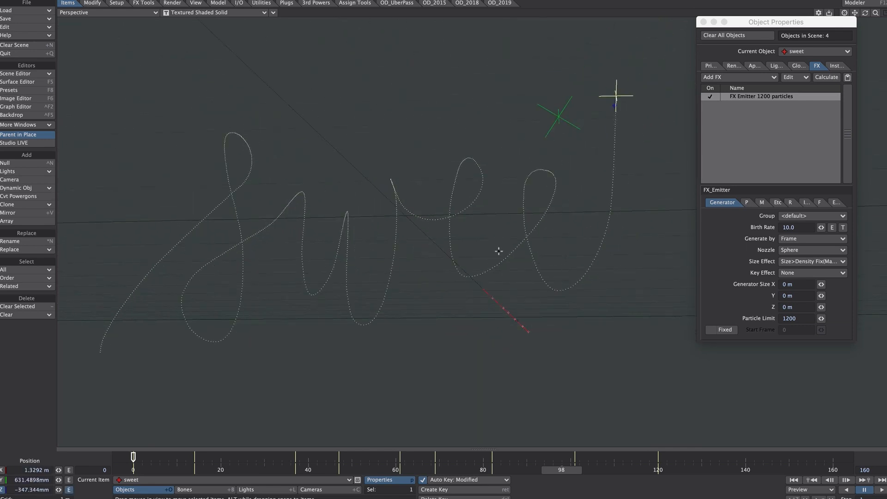
pyautogui.click(779, 227)
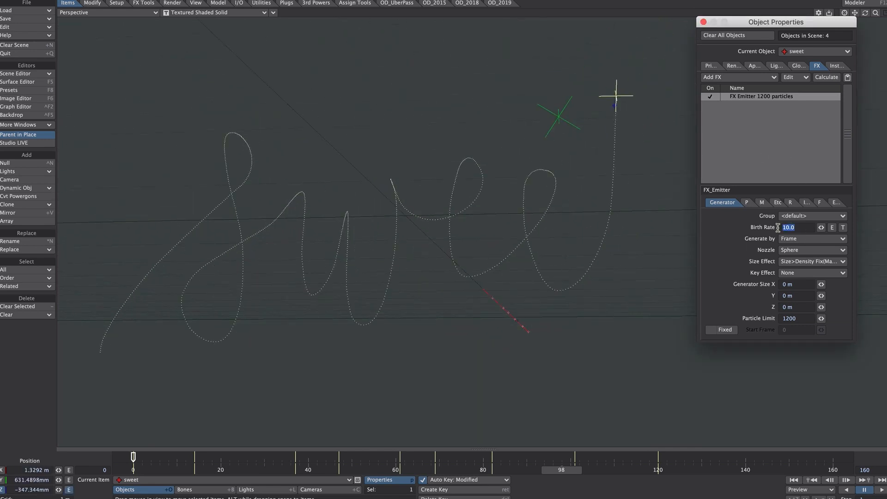
pyautogui.write('20')
pyautogui.press('Tab')
pyautogui.click(785, 316)
pyautogui.write('2')
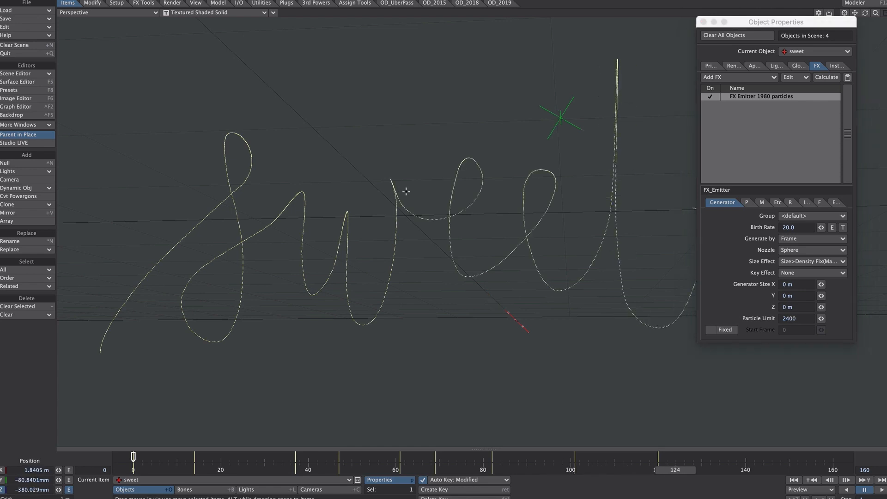
# Select the cross null, add an FX Emitter to it and open the emitter's settings
pyautogui.keyDown('alt'); pyautogui.moveTo(406, 191); pyautogui.dragTo(452, 410); pyautogui.keyUp('alt')
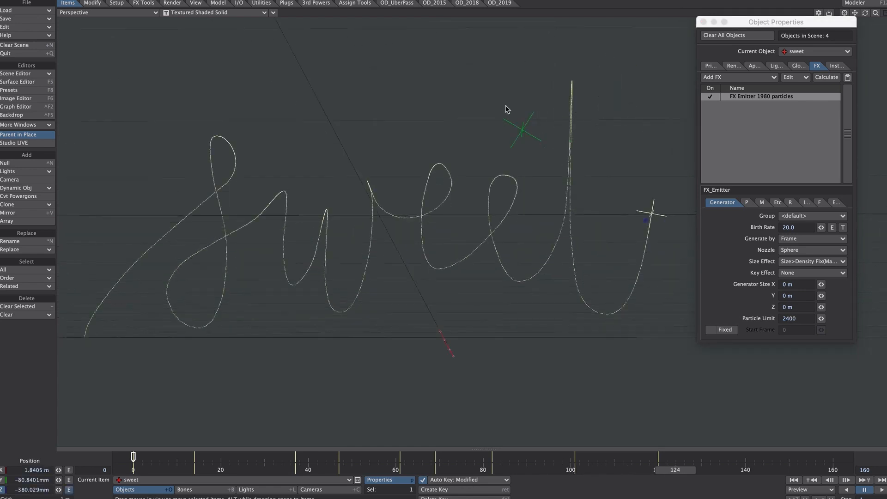
pyautogui.moveTo(492, 89); pyautogui.dragTo(540, 156)
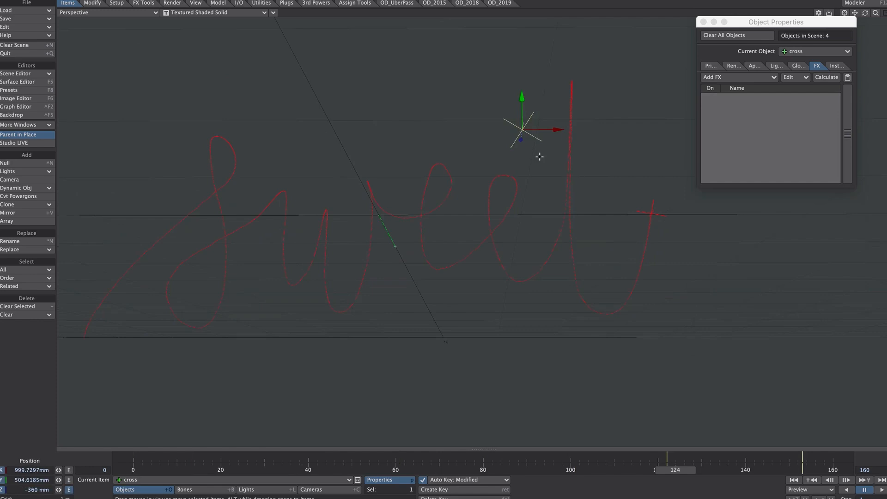
pyautogui.click(724, 78)
pyautogui.click(735, 90)
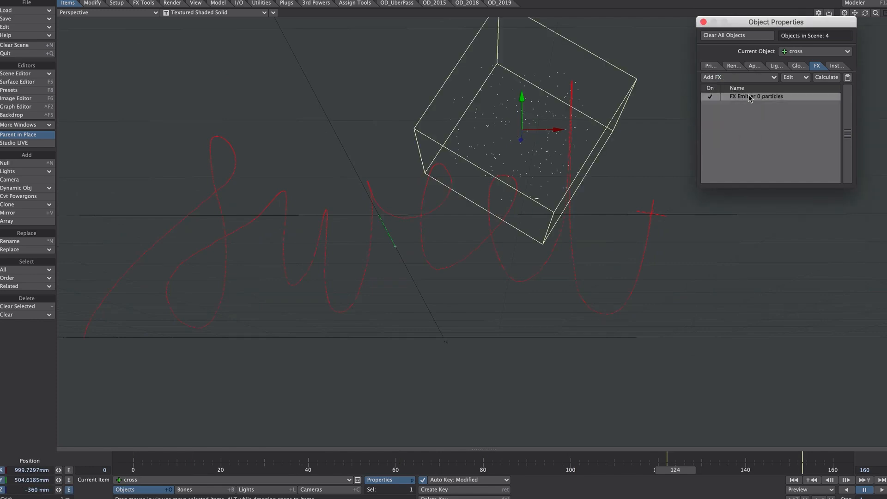
pyautogui.doubleClick(749, 97)
# Set the cross emitter to generate by Frame with a birth rate of 20
pyautogui.click(791, 228)
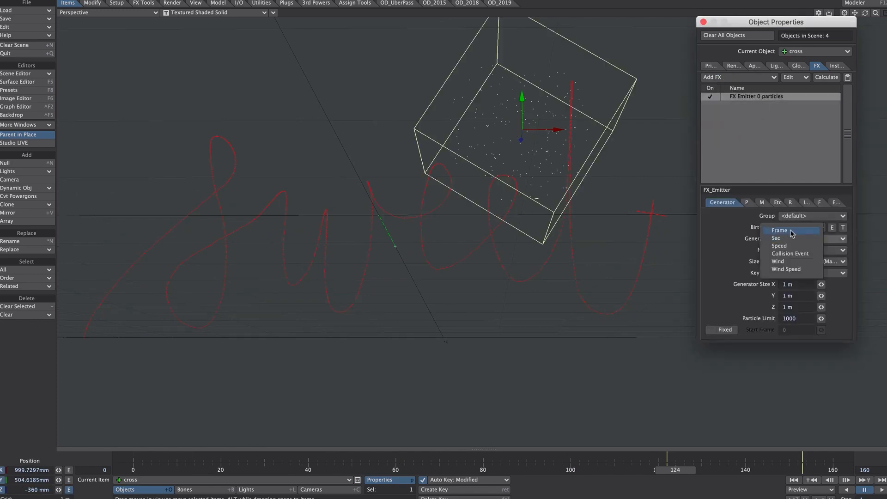
pyautogui.click(791, 230)
pyautogui.click(787, 227)
pyautogui.write('20')
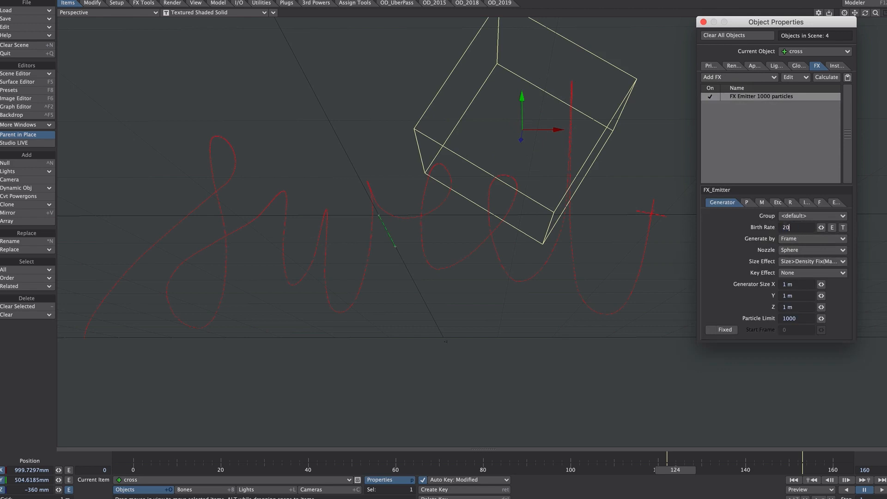
pyautogui.press('Tab')
# Set the cross emitter's generator size to 0 m on X, Y and Z
pyautogui.write('0')
pyautogui.press('Tab')
pyautogui.write('0')
pyautogui.press('Tab')
pyautogui.write('0')
pyautogui.press('Tab')
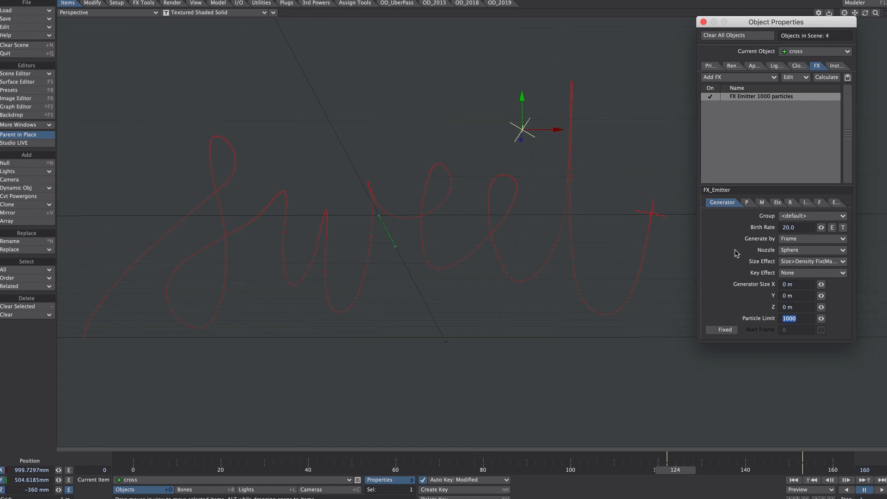
# Edit the cross emitter's particle life time and set its Parent Motion to 0%
pyautogui.click(747, 203)
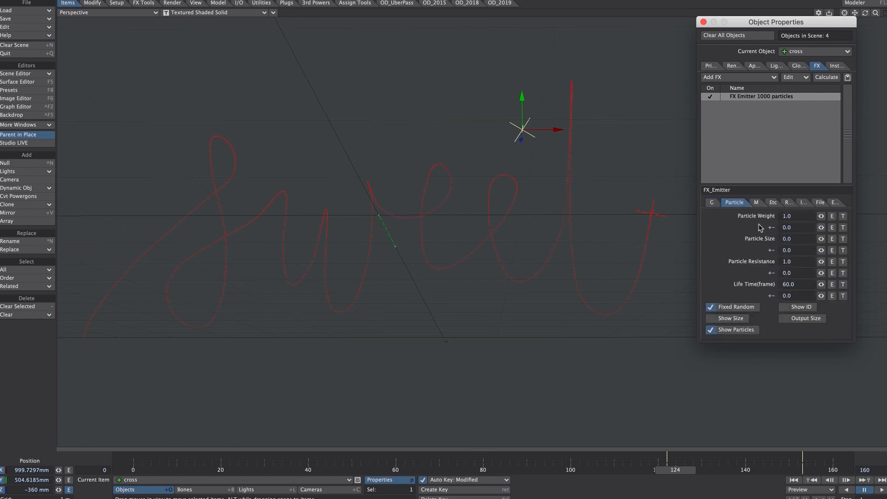
pyautogui.click(790, 283)
pyautogui.click(772, 202)
pyautogui.click(803, 294)
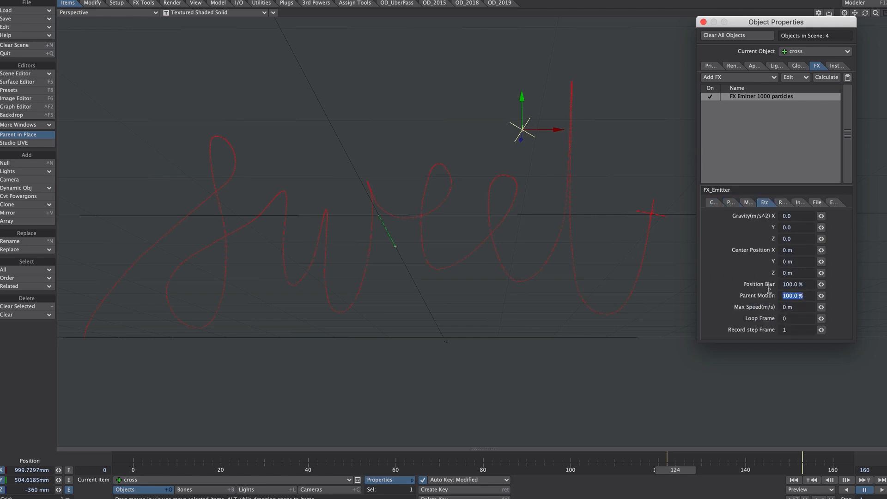
pyautogui.write('0')
pyautogui.press('Tab')
# Turn on Fixed for the cross emitter and set its start frame to 122, where the crossbar animation begins
pyautogui.moveTo(678, 467); pyautogui.dragTo(714, 470)
pyautogui.click(712, 201)
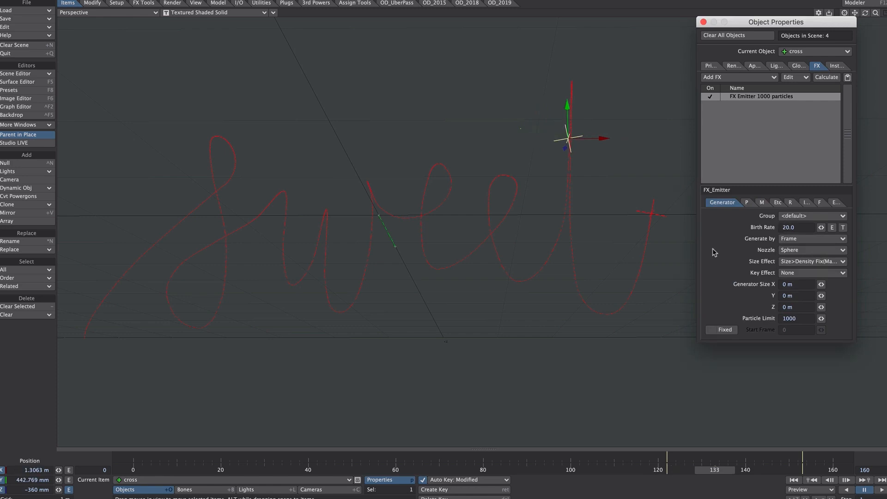
pyautogui.click(719, 331)
pyautogui.click(787, 329)
pyautogui.moveTo(709, 469); pyautogui.dragTo(660, 470)
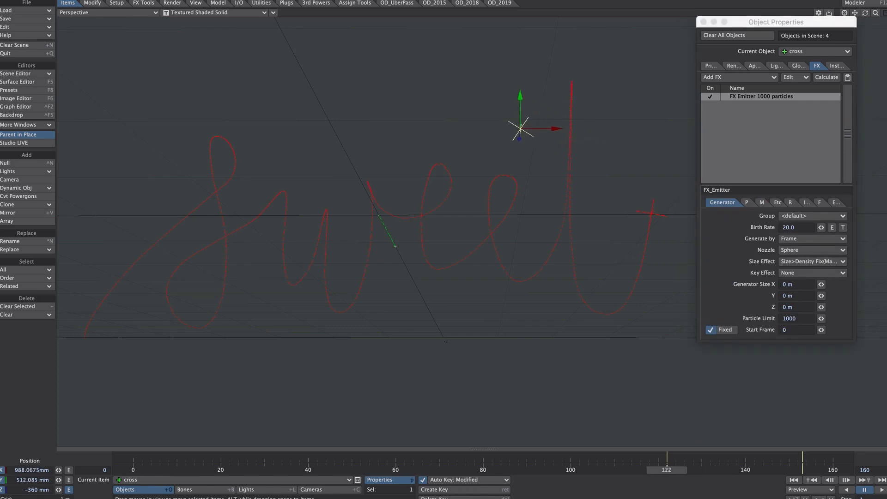
pyautogui.click(787, 330)
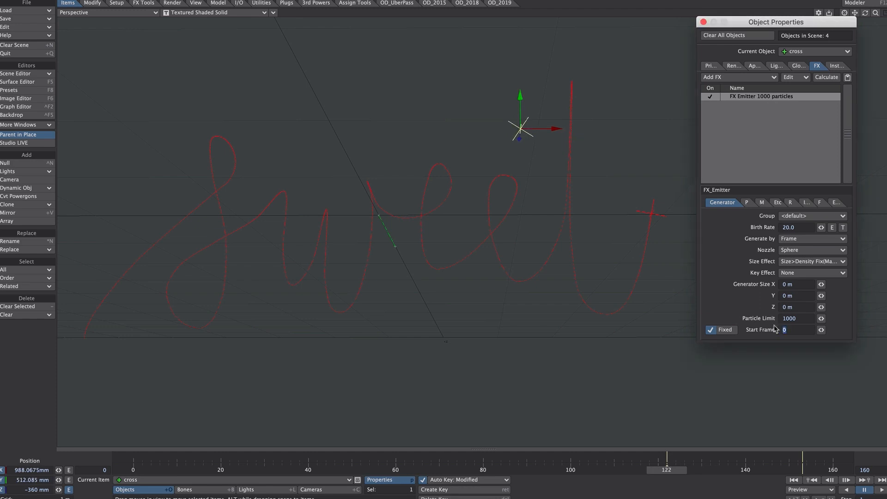
pyautogui.press('Return')
# Scrub to frame 153 and set the cross emitter's particle limit to 153-122
pyautogui.moveTo(667, 469); pyautogui.dragTo(802, 469)
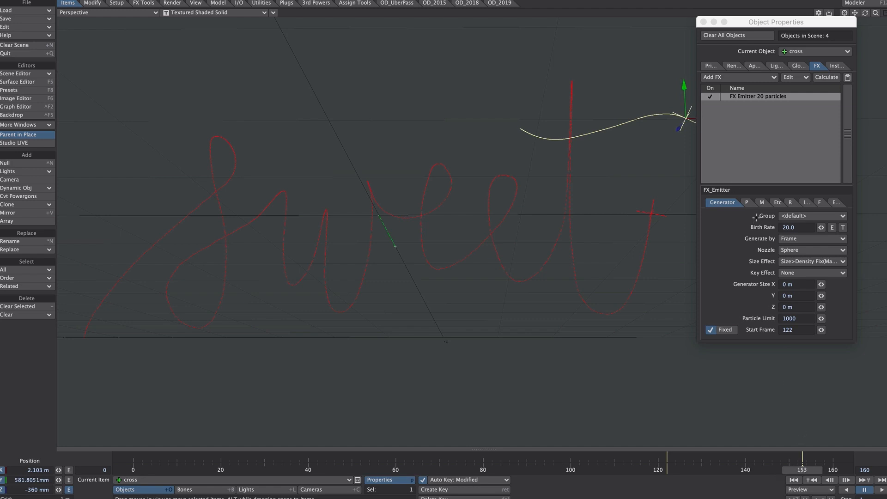
pyautogui.moveTo(799, 318); pyautogui.dragTo(770, 320)
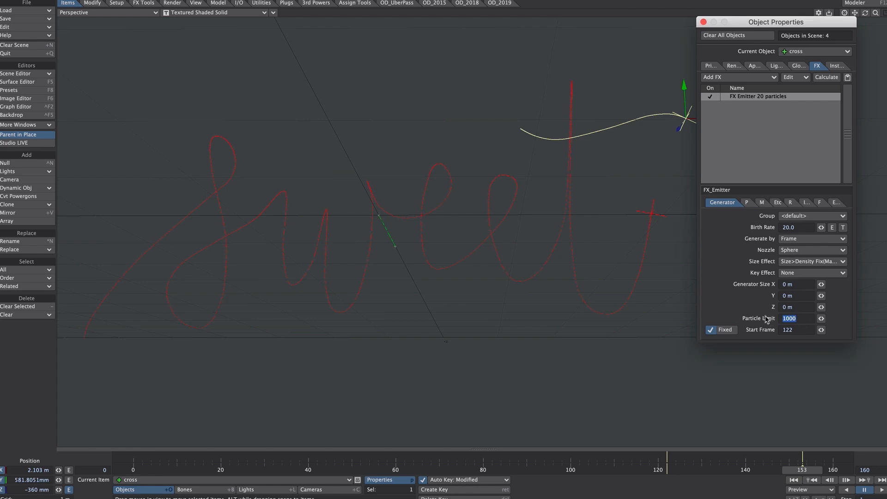
pyautogui.write('153-122')
pyautogui.press('Tab')
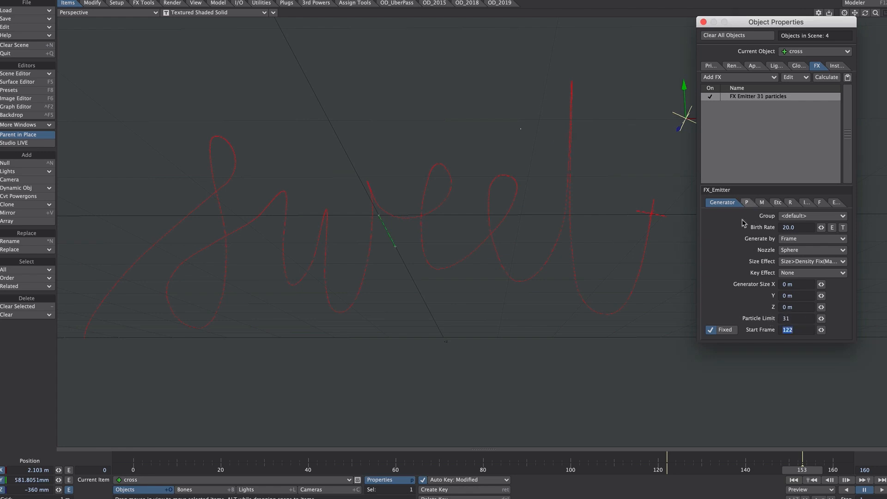
pyautogui.click(802, 468)
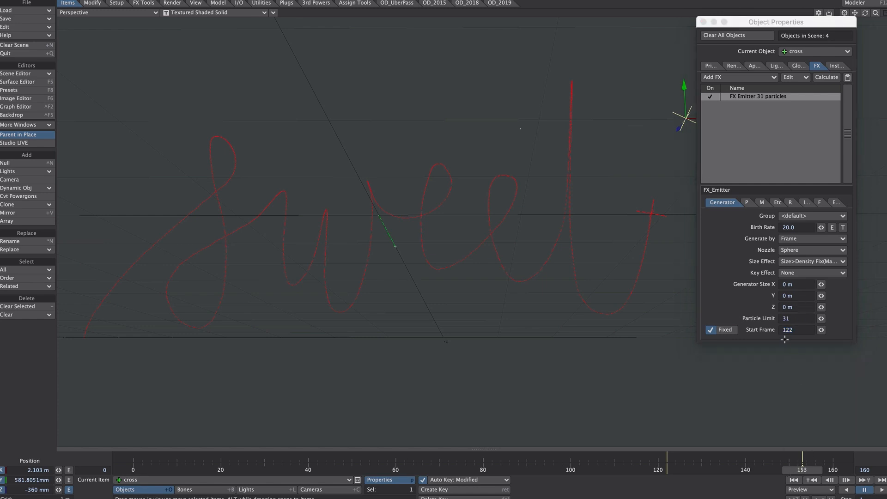
# Set the cross emitter's particle limit to 31*20 and view the crossbar trail with the object properties hidden
pyautogui.click(794, 319)
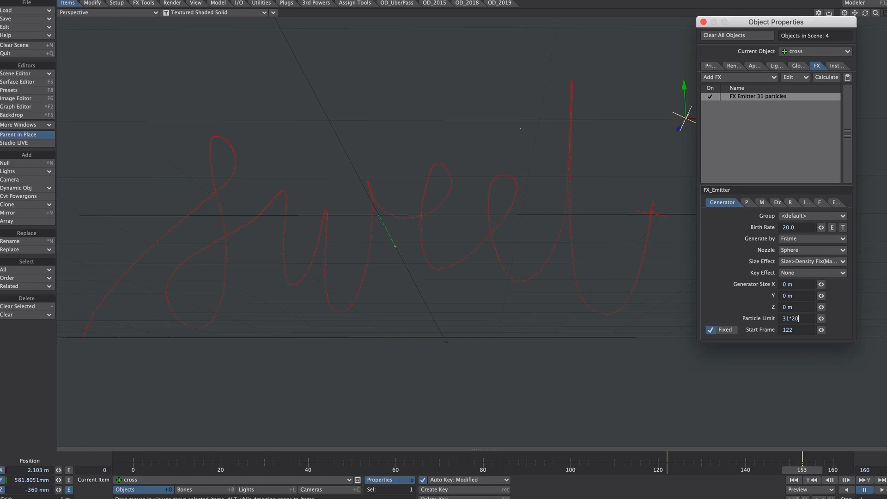
pyautogui.press('Tab')
pyautogui.click(801, 467)
pyautogui.press('p')
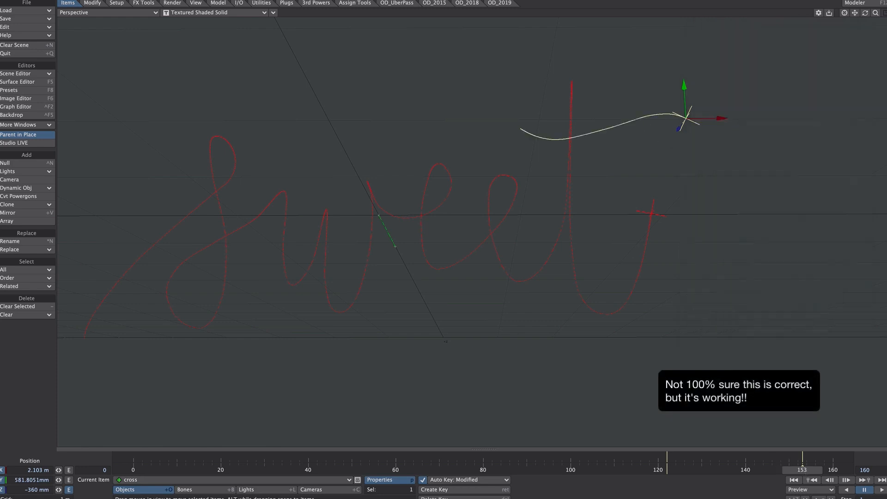
pyautogui.press('p')
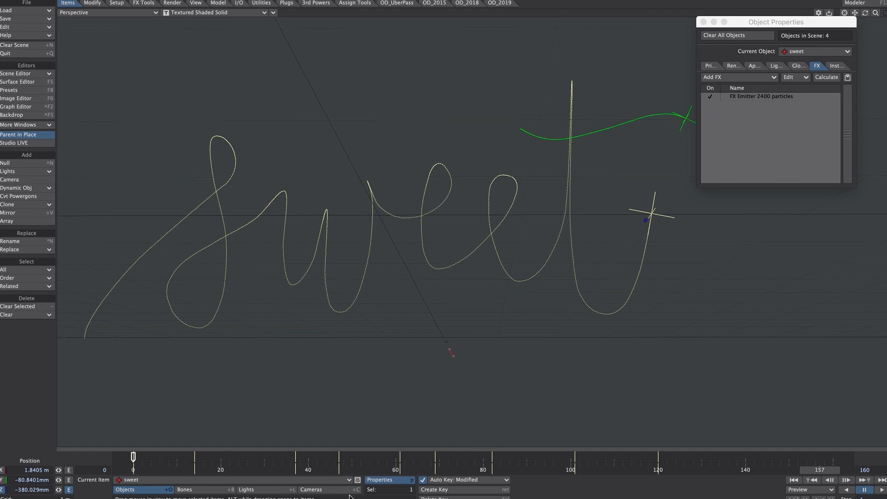
# Examine the Input Parameter options of the Dissolve gradient in the sweet emitter's HyperVoxels settings, leaving Relative Particle Age selected, and close both windows
pyautogui.moveTo(409, 125); pyautogui.dragTo(296, 101)
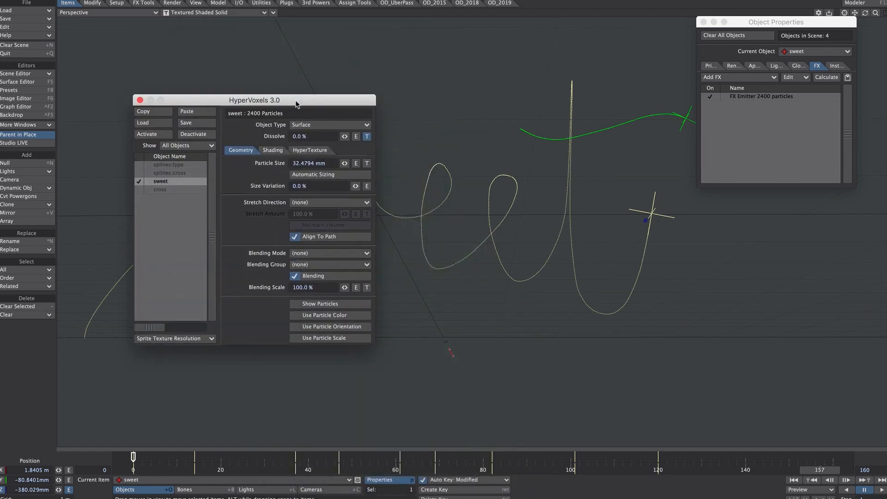
pyautogui.click(367, 136)
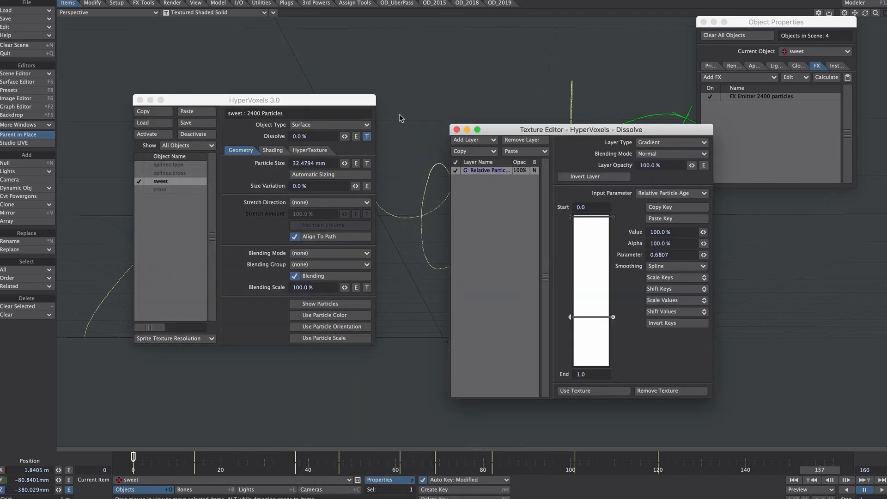
pyautogui.click(651, 194)
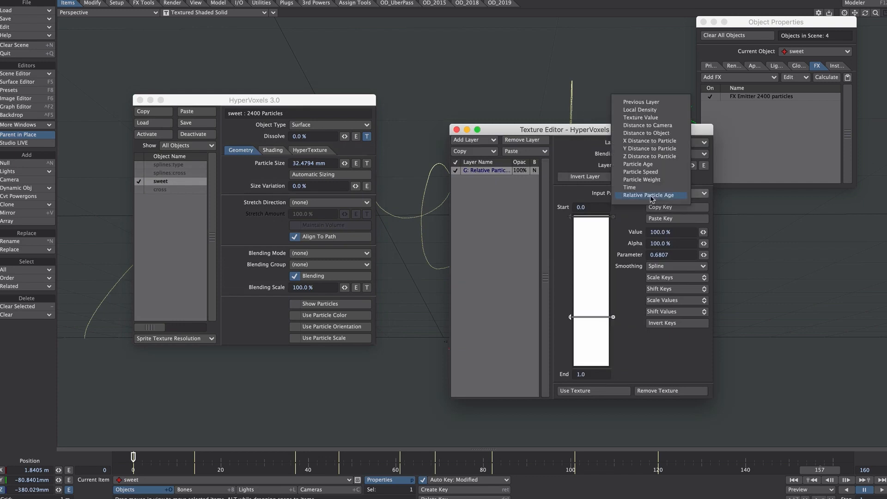
pyautogui.click(651, 196)
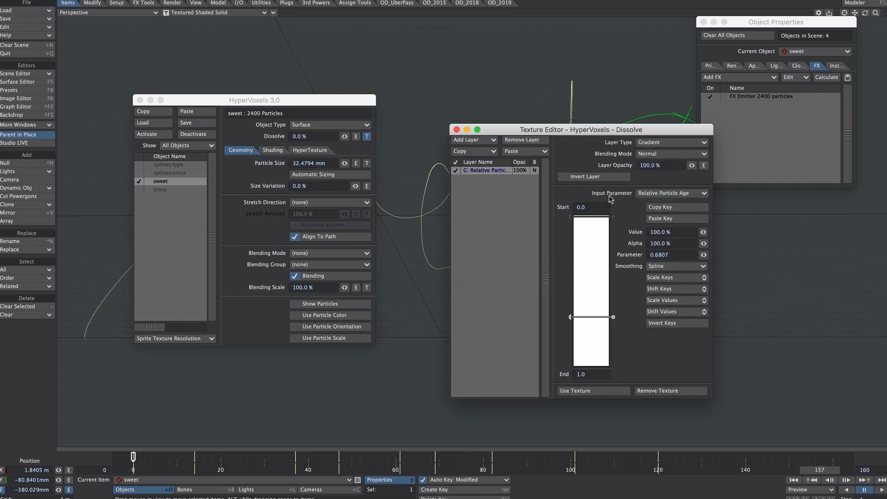
pyautogui.click(656, 194)
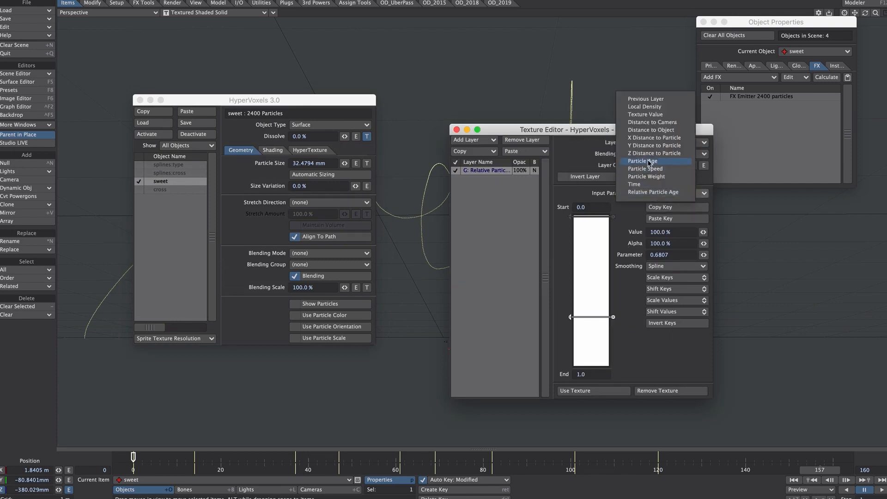
pyautogui.click(584, 165)
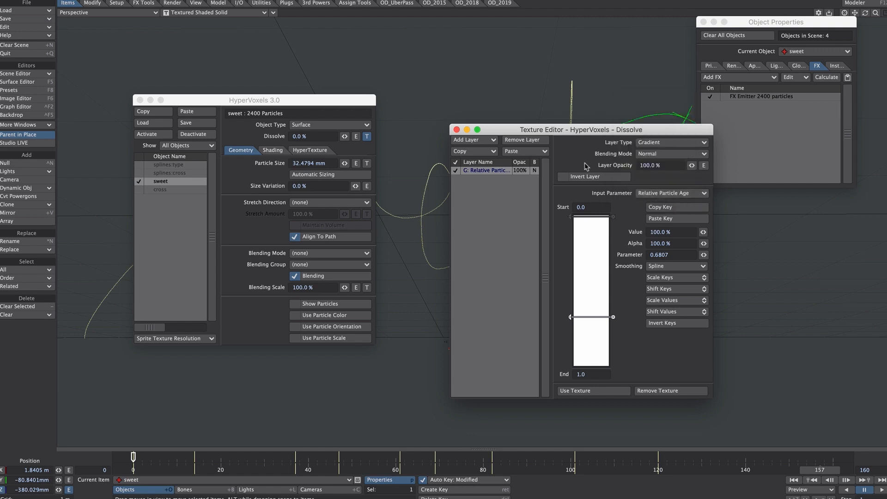
pyautogui.click(457, 130)
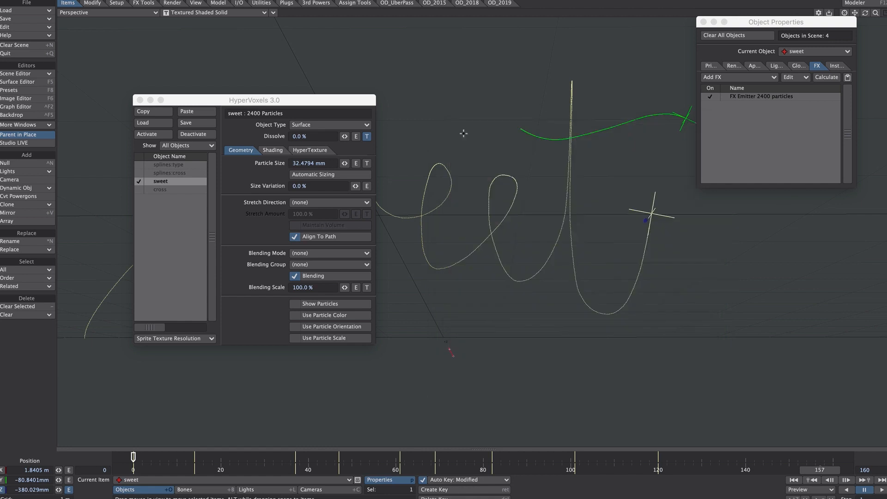
pyautogui.click(140, 101)
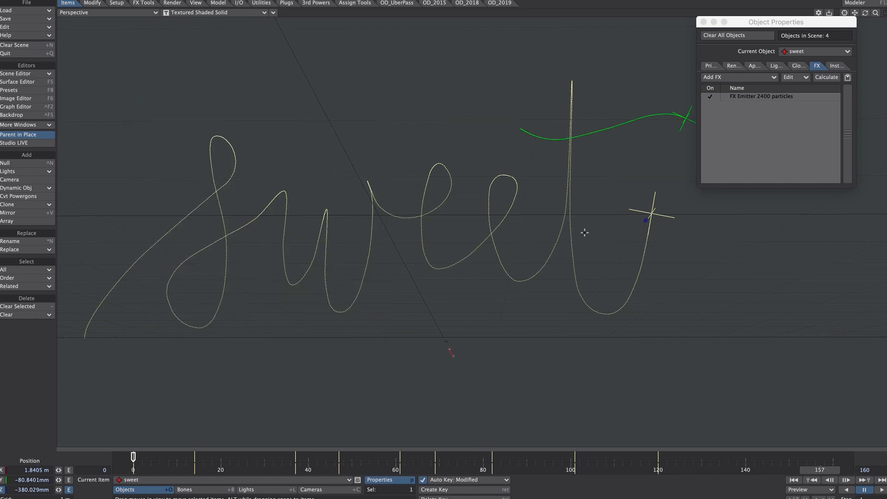
# Enable Show Size and Output Size for the sweet emitter's particles
pyautogui.click(760, 140)
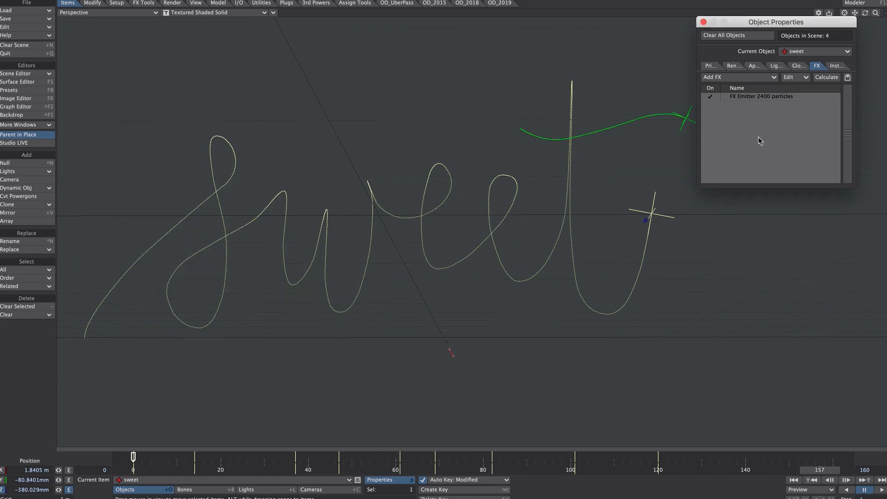
pyautogui.doubleClick(750, 95)
pyautogui.click(734, 202)
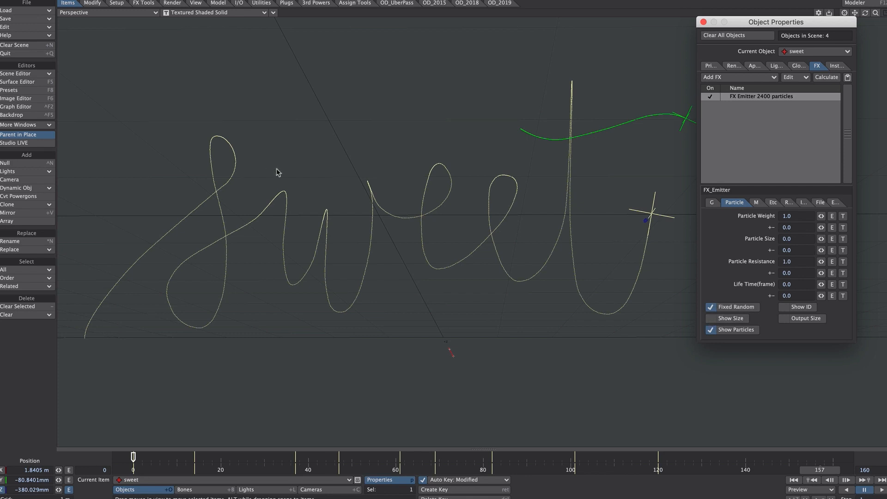
pyautogui.click(729, 321)
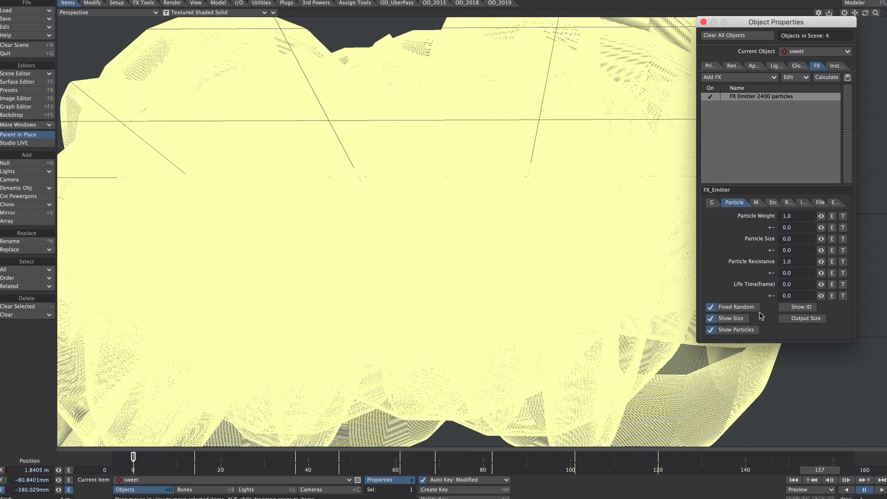
pyautogui.click(803, 320)
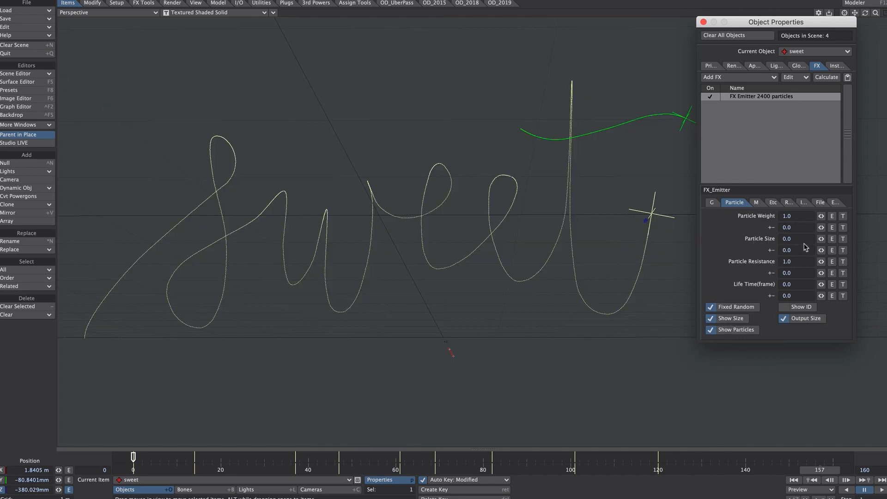
# Set the sweet emitter's particle size to 0.1
pyautogui.click(784, 239)
pyautogui.write('.1')
pyautogui.press('Tab')
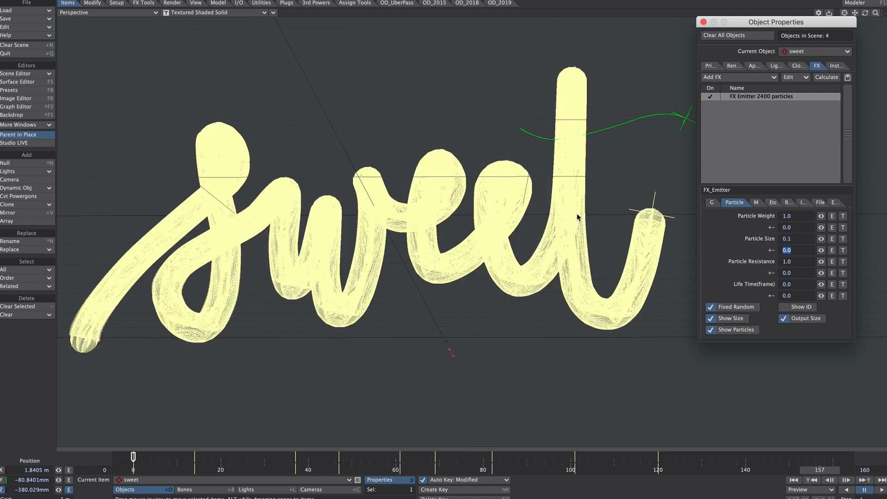
# Set the sweet emitter's particle size to 0.01 and inspect the thinner lettering up close
pyautogui.moveTo(785, 239); pyautogui.dragTo(812, 237)
pyautogui.press('Tab')
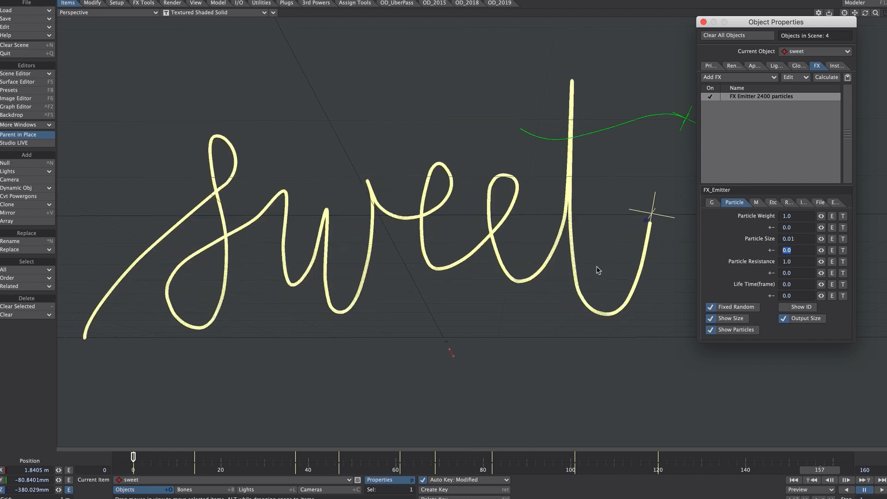
pyautogui.keyDown('ctrl'); pyautogui.keyDown('alt'); pyautogui.moveTo(597, 267); pyautogui.dragTo(699, 180); pyautogui.keyUp('alt'); pyautogui.keyUp('ctrl')
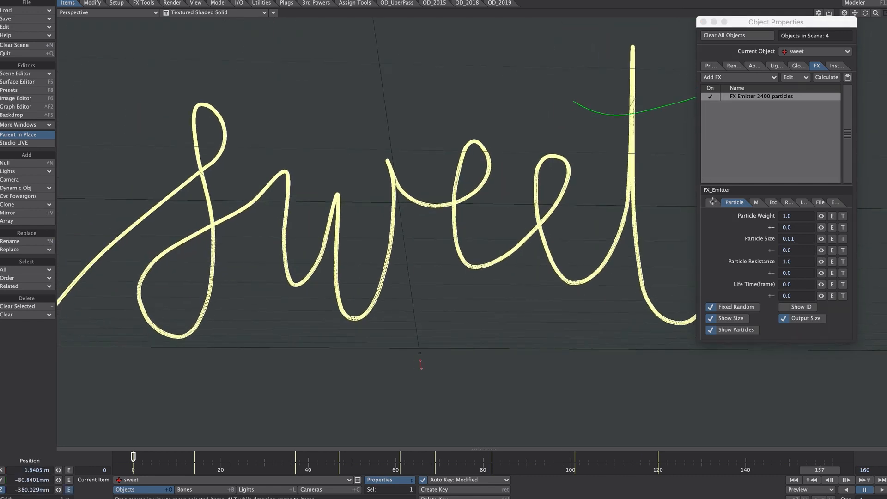
# Set the sweet emitter's birth rate to 10, its particle limit to 1200 and its particle size to 0.02
pyautogui.click(712, 201)
pyautogui.moveTo(799, 227); pyautogui.dragTo(767, 218)
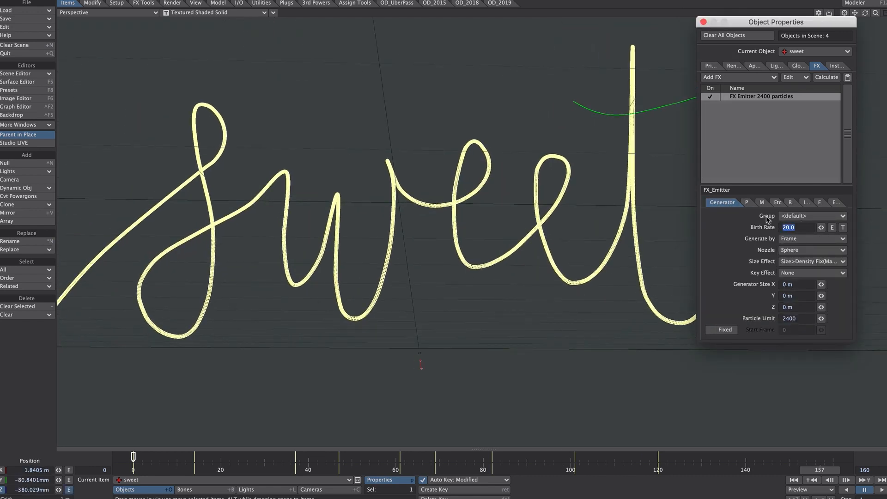
pyautogui.write('10')
pyautogui.moveTo(807, 318); pyautogui.dragTo(788, 317)
pyautogui.write('10')
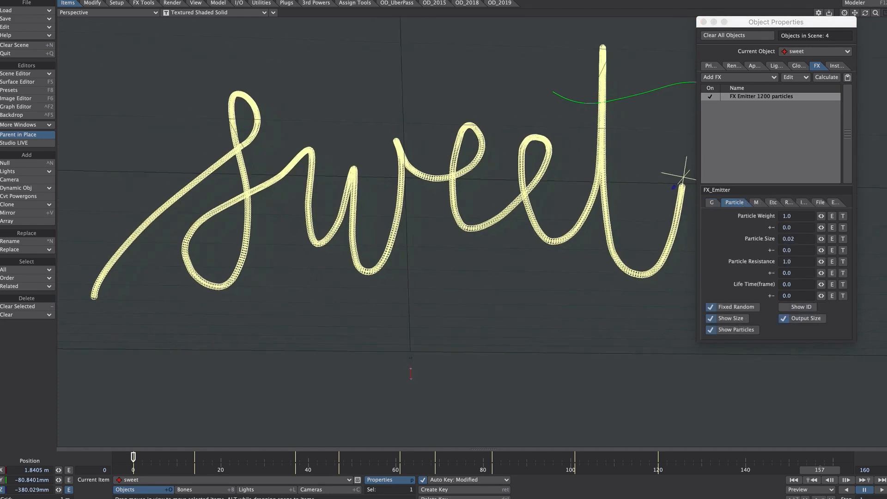
pyautogui.keyDown('alt'); pyautogui.moveTo(444, 240); pyautogui.dragTo(430, 226); pyautogui.keyUp('alt')
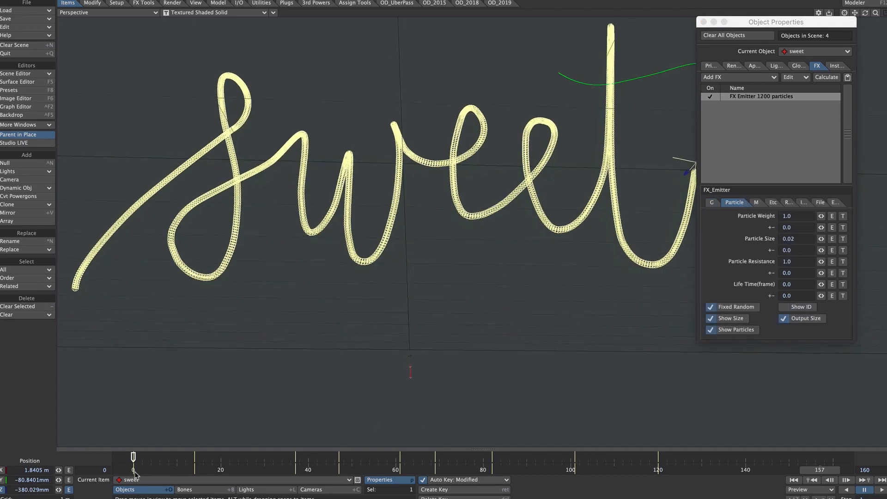
# Create a particle size envelope for sweet that rises smoothly from 0.02 near frame 6 to about 0.05 at frame 22
pyautogui.moveTo(170, 469)
pyautogui.mouseDown()
pyautogui.moveTo(155, 469)
pyautogui.moveTo(173, 469)
pyautogui.mouseUp()
pyautogui.press('Right')
pyautogui.press('Right')
pyautogui.press('Right')
pyautogui.press('Right')
pyautogui.press('Right')
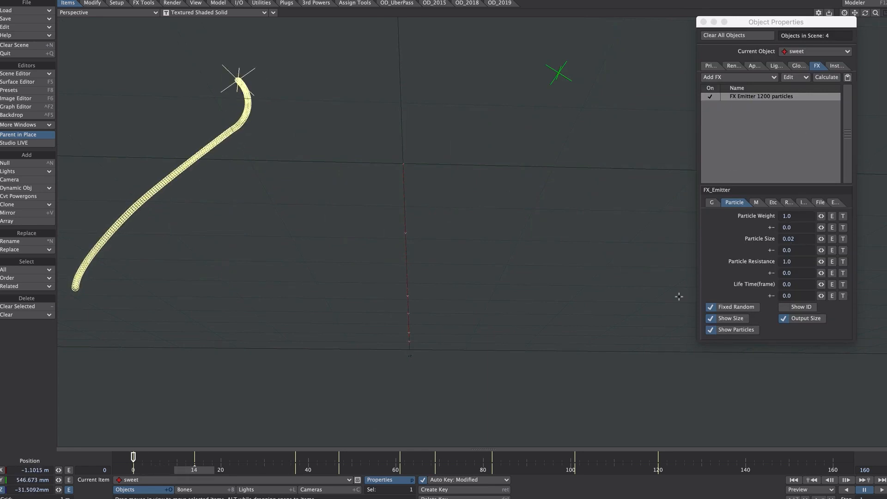
pyautogui.moveTo(194, 469); pyautogui.dragTo(229, 469)
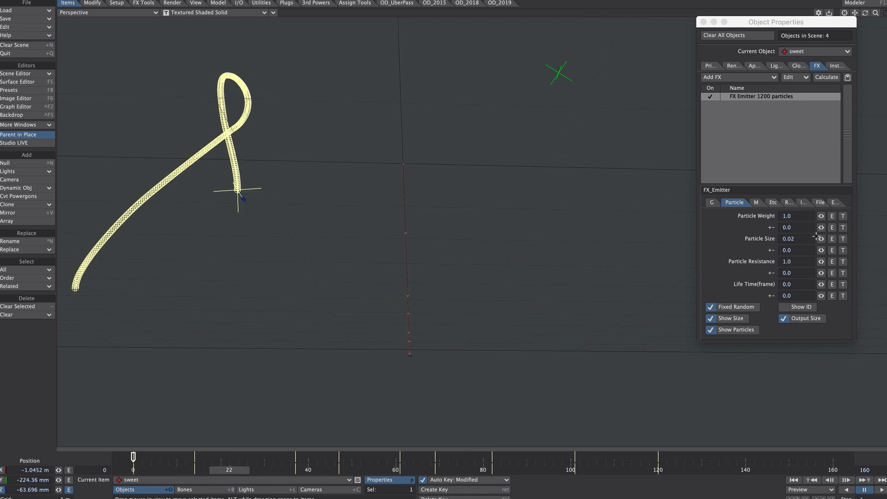
pyautogui.click(831, 238)
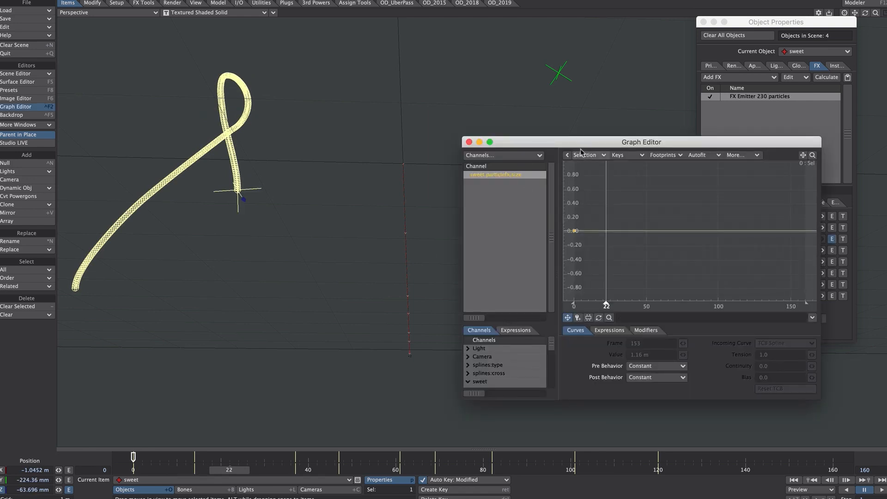
pyautogui.press('Return')
pyautogui.press('Return')
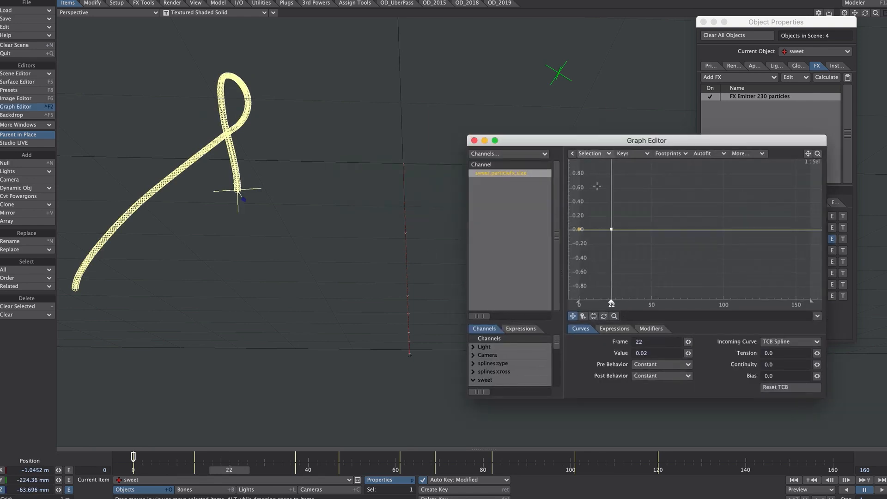
pyautogui.keyDown('ctrl'); pyautogui.keyDown('alt'); pyautogui.moveTo(611, 232); pyautogui.dragTo(640, 265); pyautogui.keyUp('alt'); pyautogui.keyUp('ctrl')
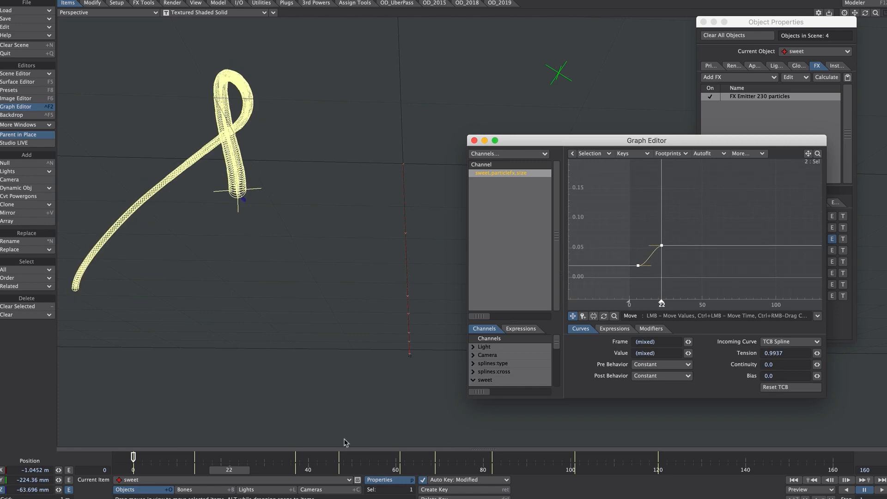
# Add six alternating thin and thick keys to the size envelope, from about 0.026 at frame 32 to about 0.02 at frame 101
pyautogui.moveTo(238, 470); pyautogui.dragTo(281, 470)
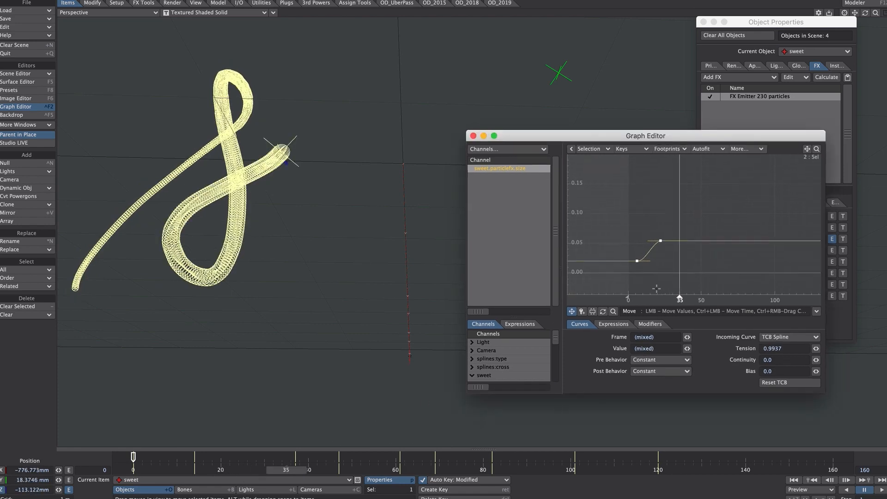
pyautogui.click(583, 316)
pyautogui.click(676, 261)
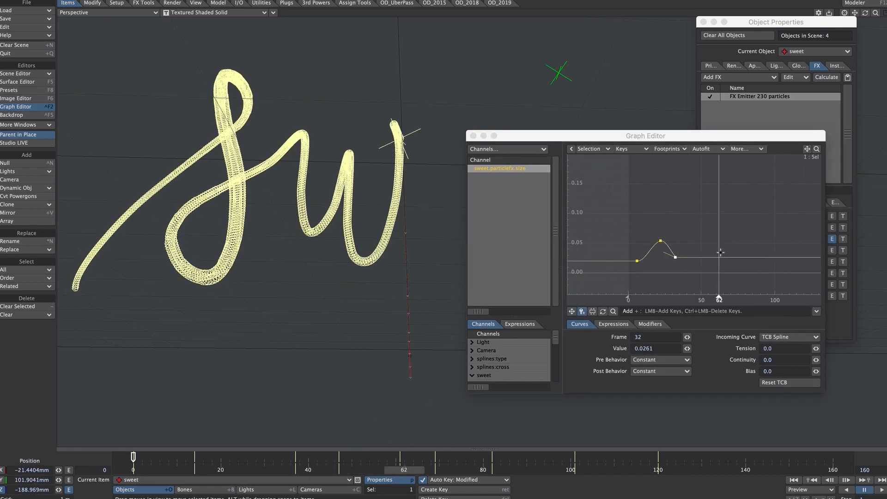
pyautogui.click(702, 241)
pyautogui.click(715, 254)
pyautogui.click(739, 241)
pyautogui.click(762, 254)
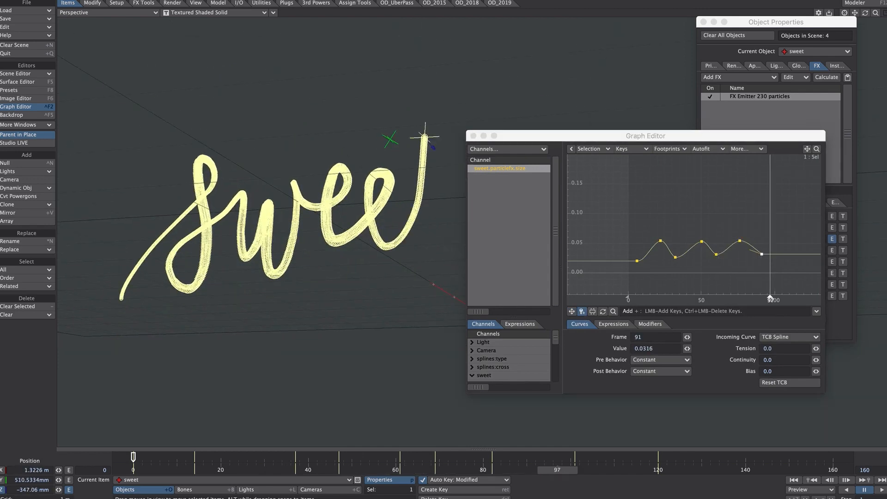
pyautogui.click(776, 262)
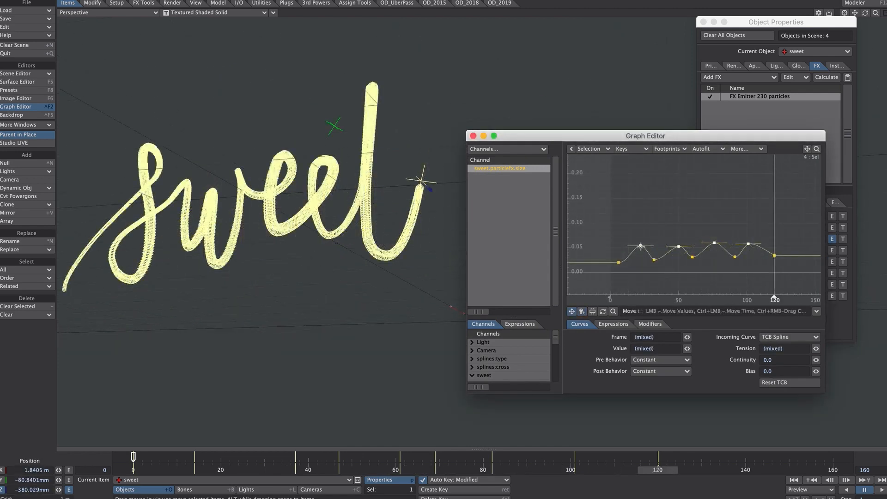
# Reshape the sweet size envelope into four eased peaks of about 0.045 with a final key at frame 120
pyautogui.moveTo(640, 254); pyautogui.dragTo(640, 251)
pyautogui.moveTo(816, 149); pyautogui.dragTo(821, 149)
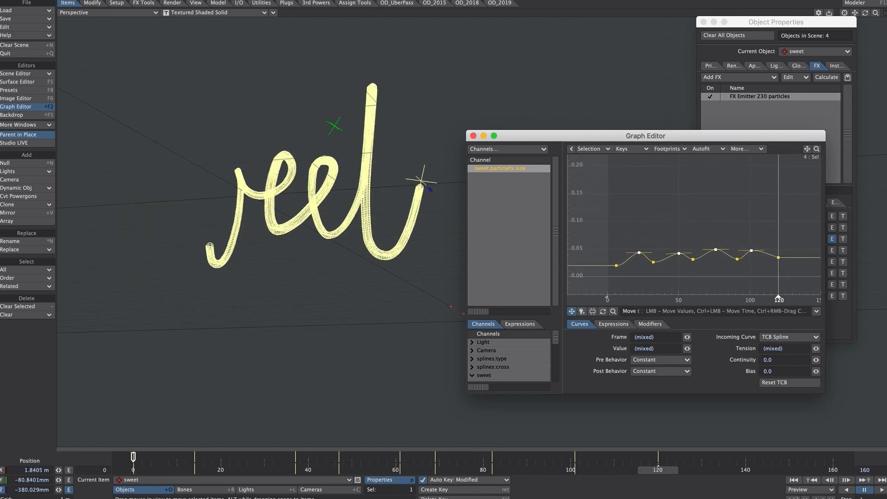
pyautogui.keyDown('alt'); pyautogui.moveTo(667, 214); pyautogui.dragTo(686, 201); pyautogui.keyUp('alt')
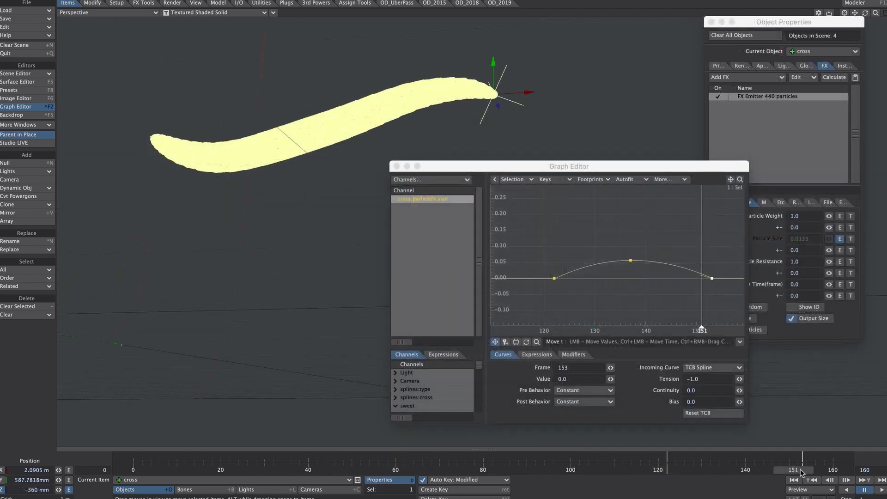
# Play and scrub the animation to check the varying stroke thickness of the lettering
pyautogui.moveTo(801, 473); pyautogui.dragTo(710, 470)
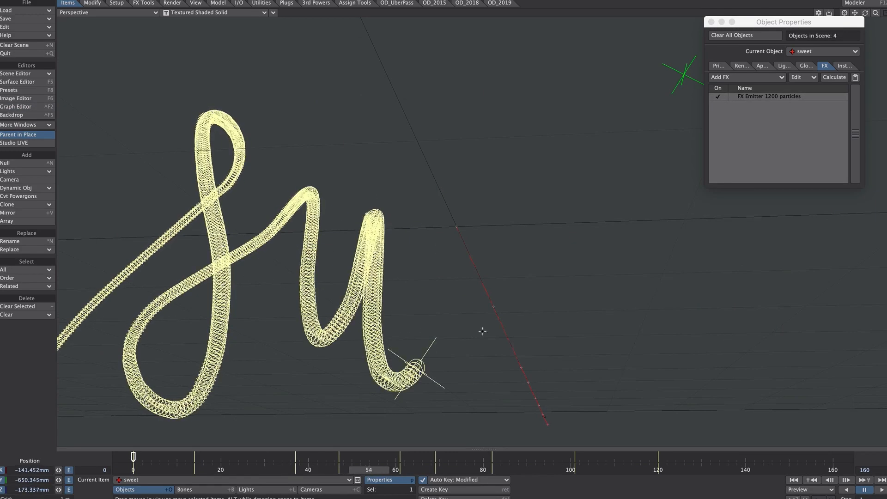
pyautogui.click(881, 490)
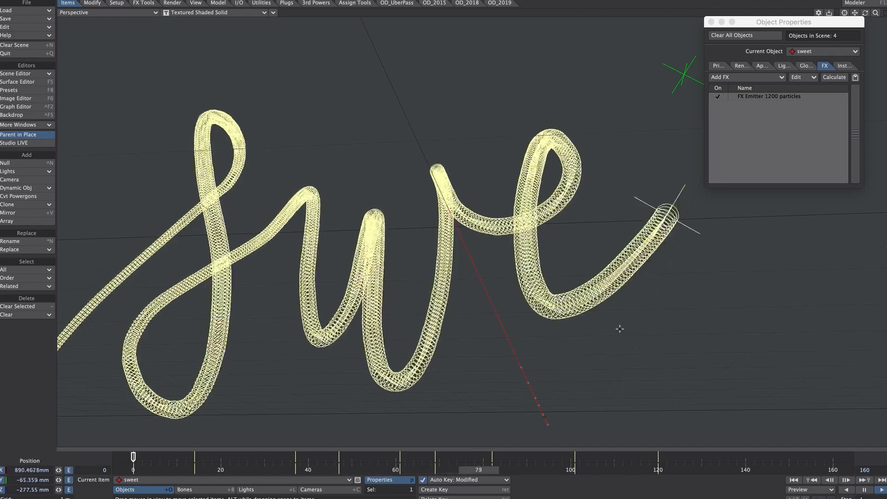
pyautogui.click(863, 490)
pyautogui.moveTo(561, 470); pyautogui.dragTo(392, 469)
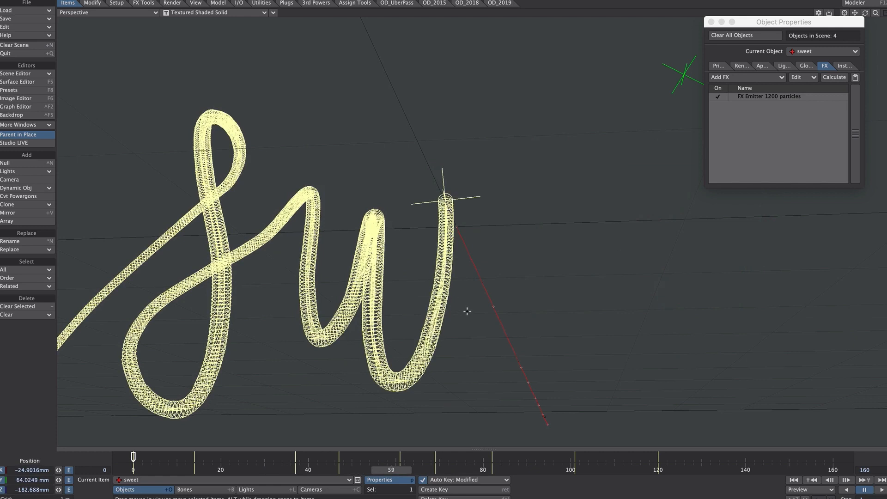
# Sort the scene items by sequence, select the sweet and cross nulls together and show their motion controllers and limits
pyautogui.hotkey('ctrl', 'F1')
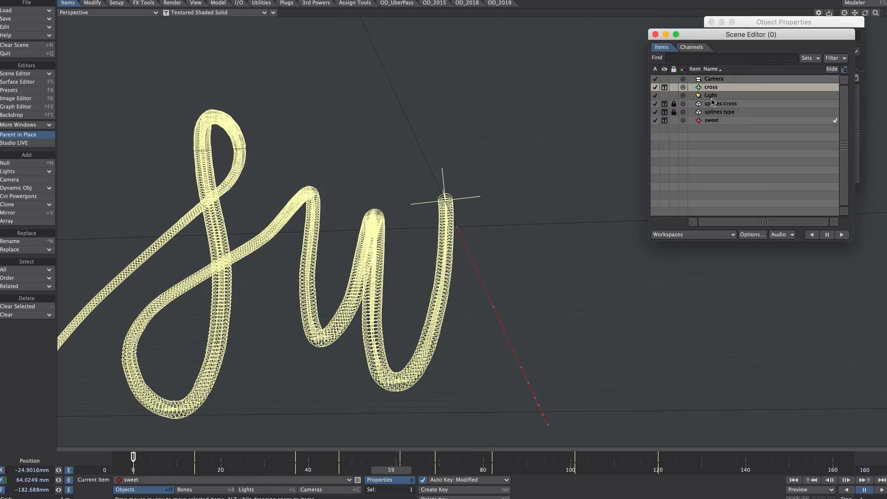
pyautogui.click(711, 68)
pyautogui.keyDown('shift'); pyautogui.click(714, 96); pyautogui.keyUp('shift')
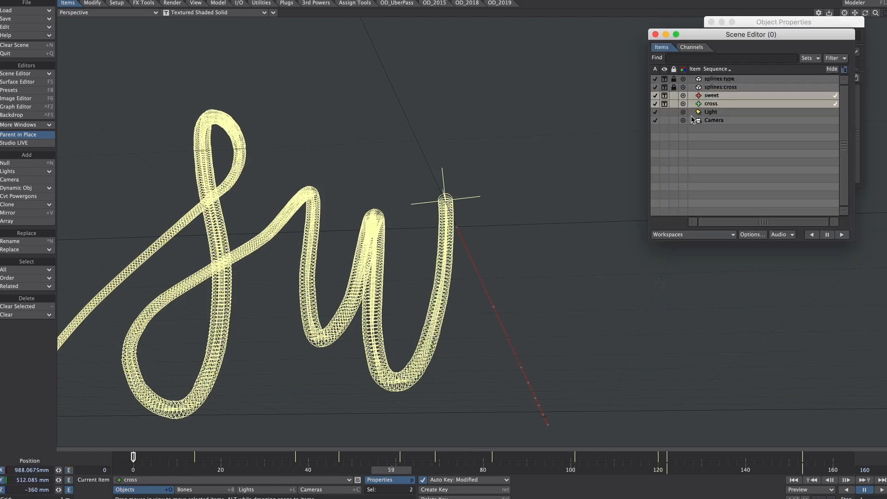
pyautogui.press('m')
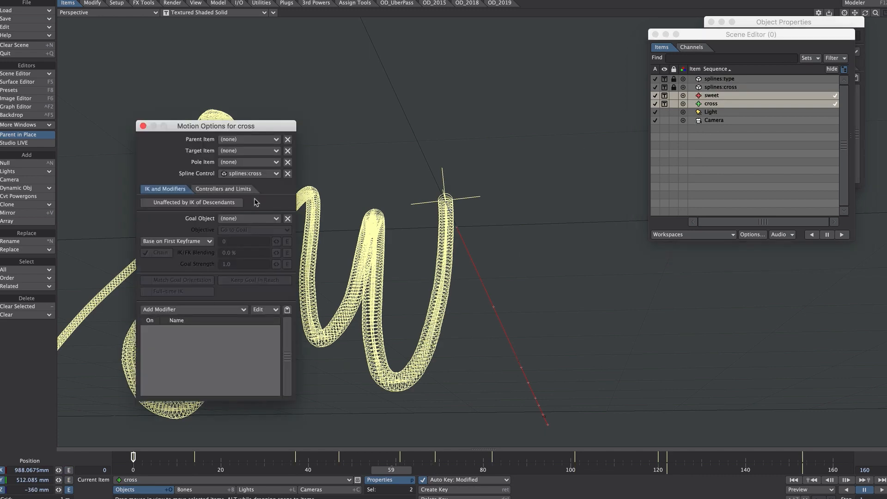
pyautogui.click(223, 189)
pyautogui.moveTo(247, 127); pyautogui.dragTo(579, 50)
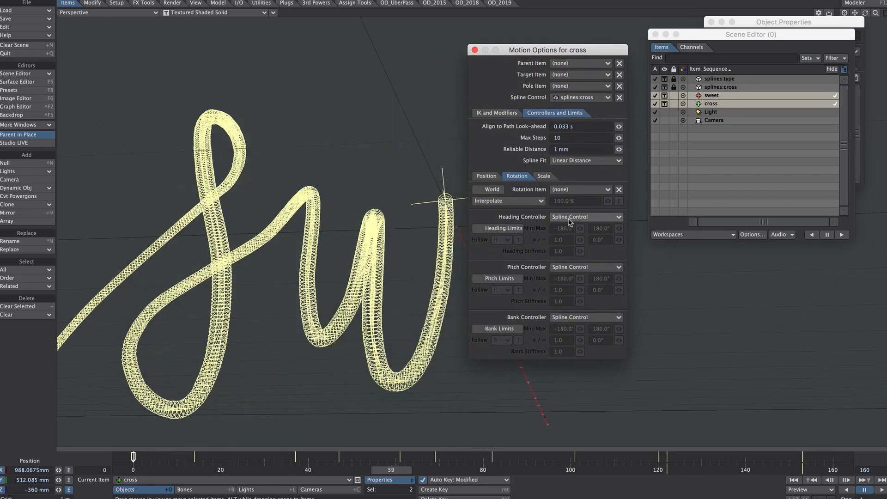
# Switch the heading, pitch and bank controllers of the selected nulls from Spline Control to Key Frames
pyautogui.click(585, 217)
pyautogui.click(558, 161)
pyautogui.click(573, 267)
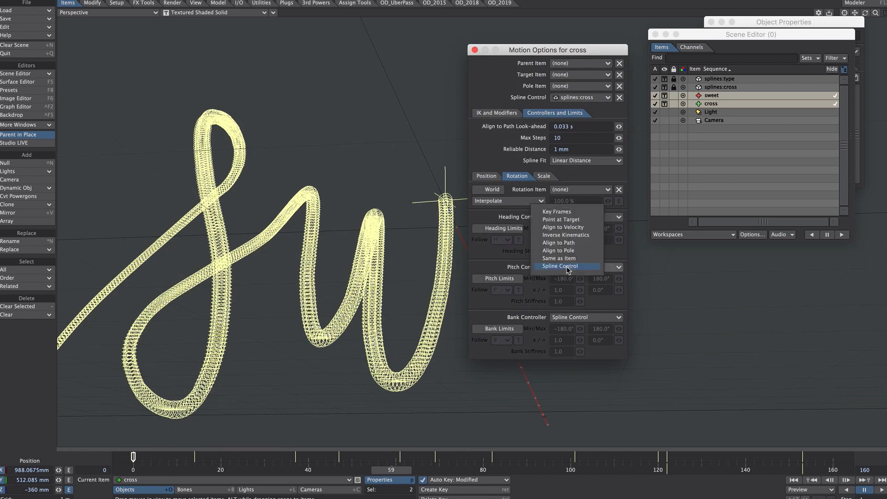
pyautogui.click(582, 219)
pyautogui.click(574, 317)
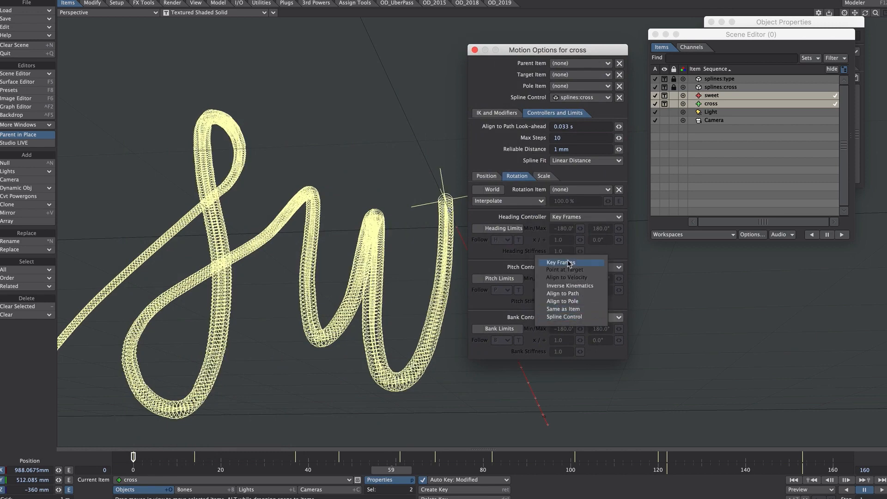
pyautogui.click(569, 263)
pyautogui.press('m')
pyautogui.moveTo(536, 471); pyautogui.dragTo(566, 470)
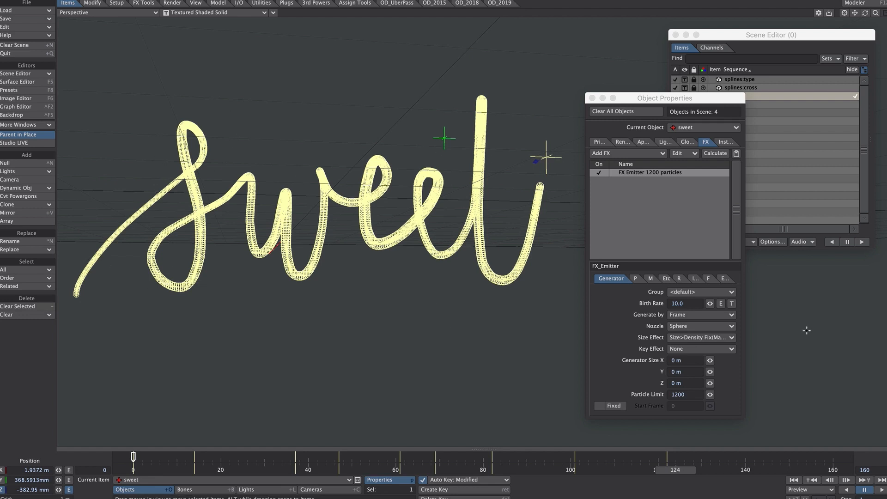
# Extend the scene's end frame to 300
pyautogui.click(868, 467)
pyautogui.write('300')
pyautogui.press('Return')
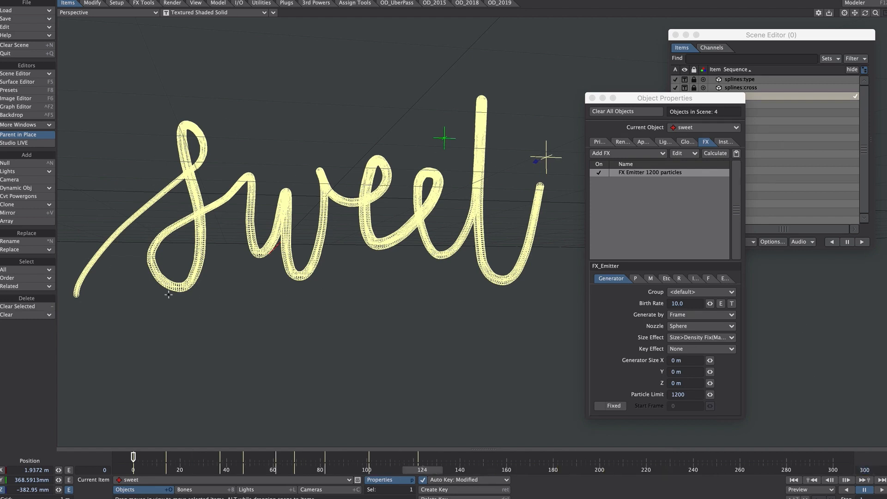
# Set the sweet emitter's particle life time to 150 frames and play the lettering as it vanishes
pyautogui.click(635, 277)
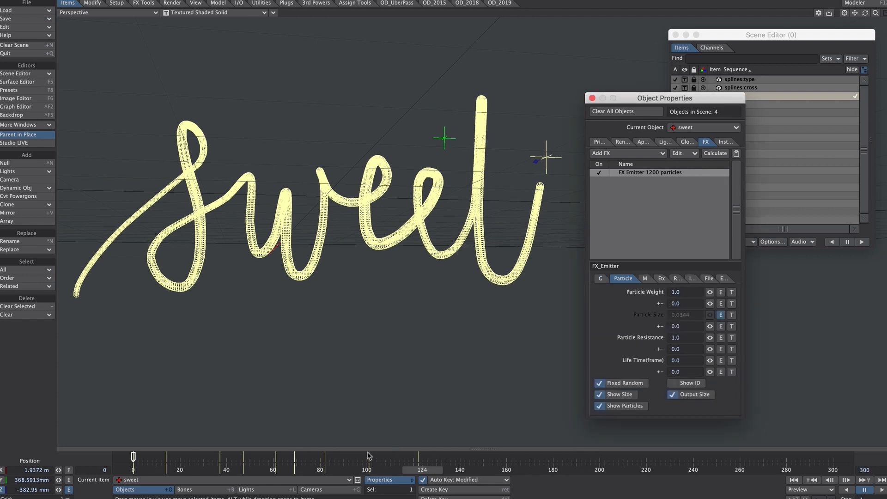
pyautogui.moveTo(418, 469); pyautogui.dragTo(475, 473)
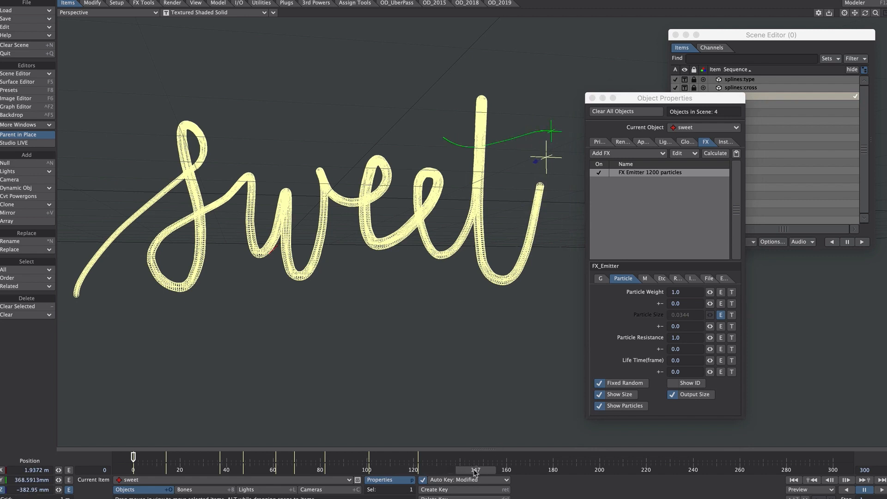
pyautogui.click(677, 361)
pyautogui.write('15')
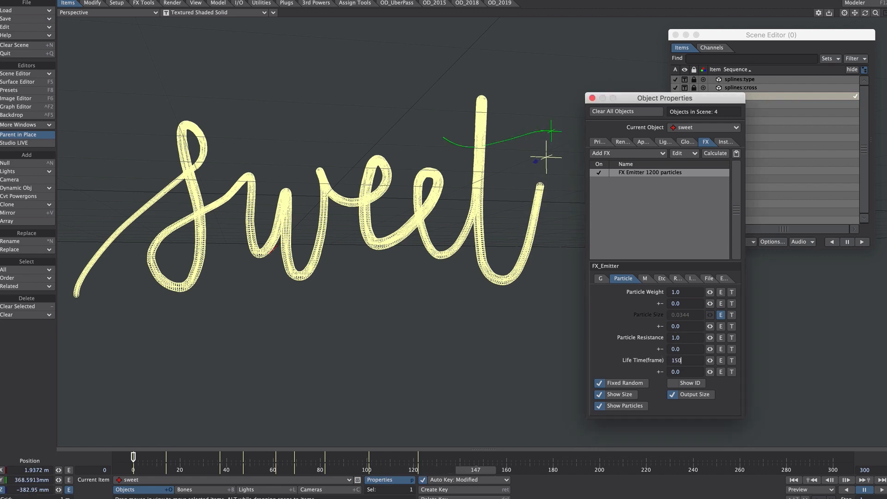
pyautogui.moveTo(475, 469); pyautogui.dragTo(309, 470)
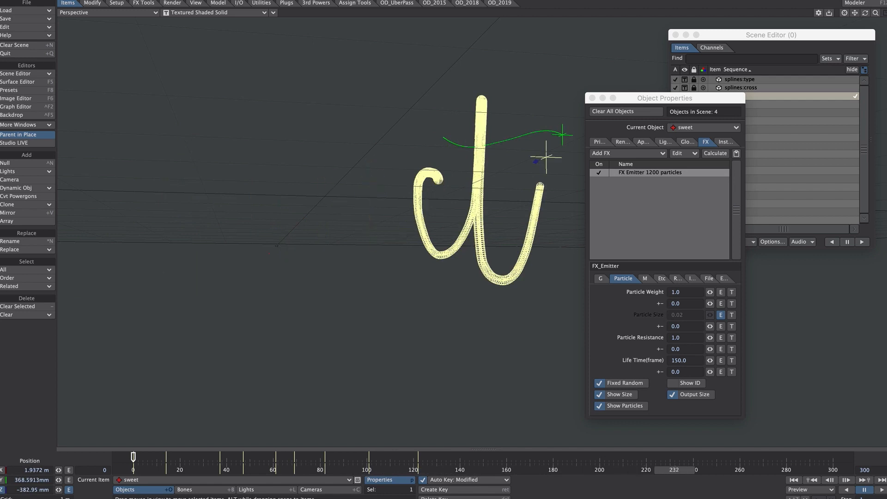
pyautogui.click(863, 491)
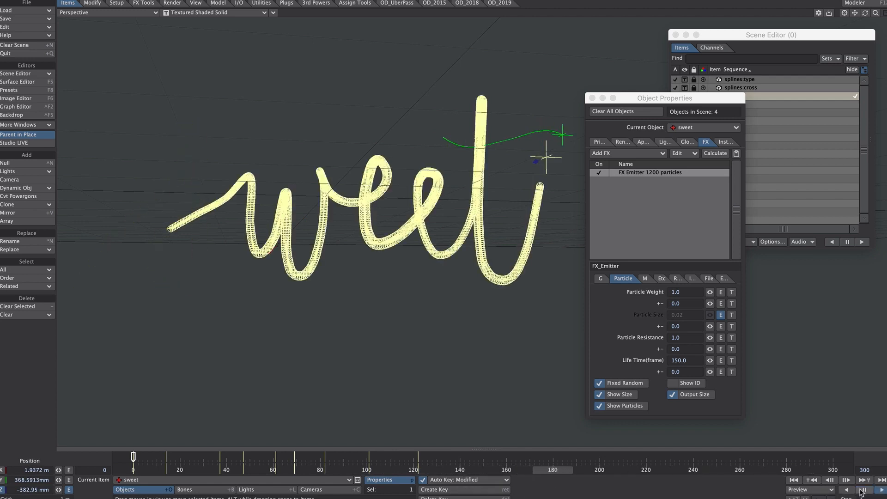
# Add a random variation of 10 frames to the sweet emitter's particle life time
pyautogui.click(683, 372)
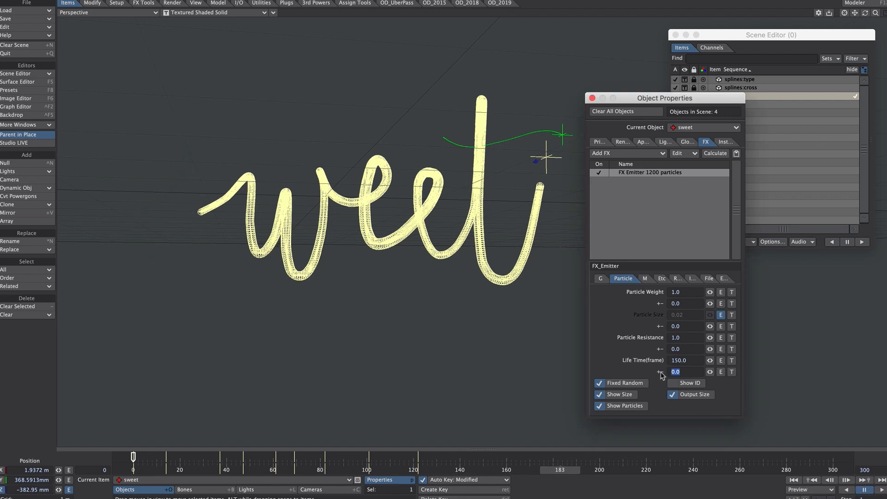
pyautogui.write('10')
pyautogui.press('Return')
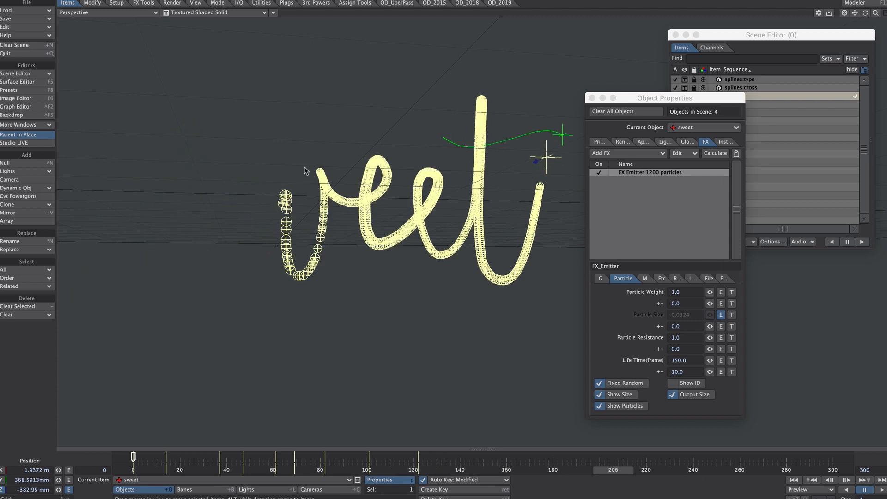
# Add a null object named dispersion to the scene
pyautogui.hotkey('ctrl', 'n')
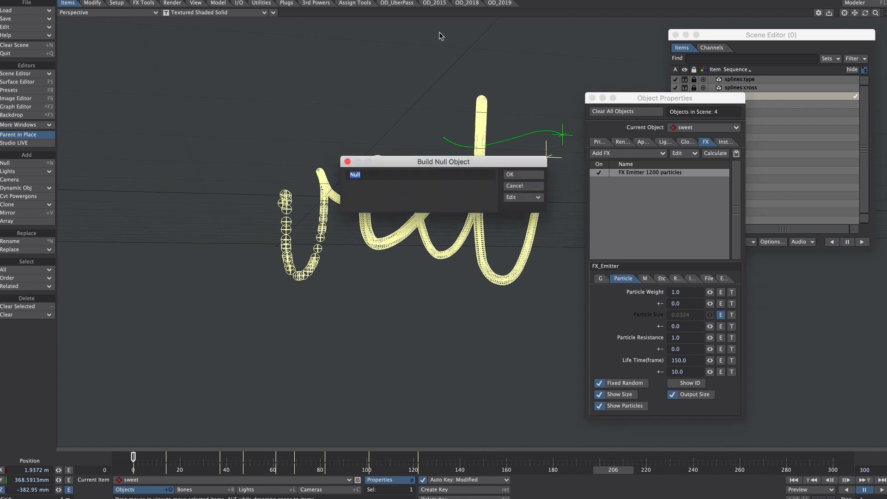
pyautogui.write('dispersion')
pyautogui.press('Return')
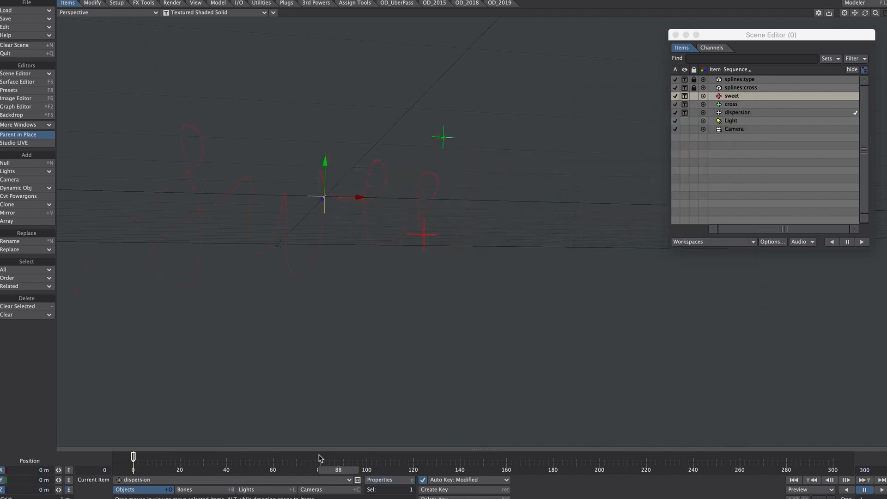
# Set the dispersion null's Spline Control to splines:type in its motion options
pyautogui.press('m')
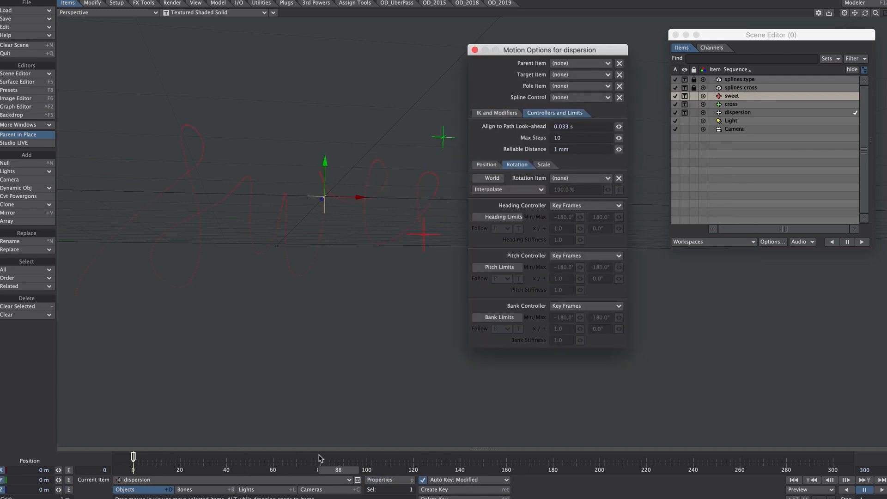
pyautogui.click(561, 98)
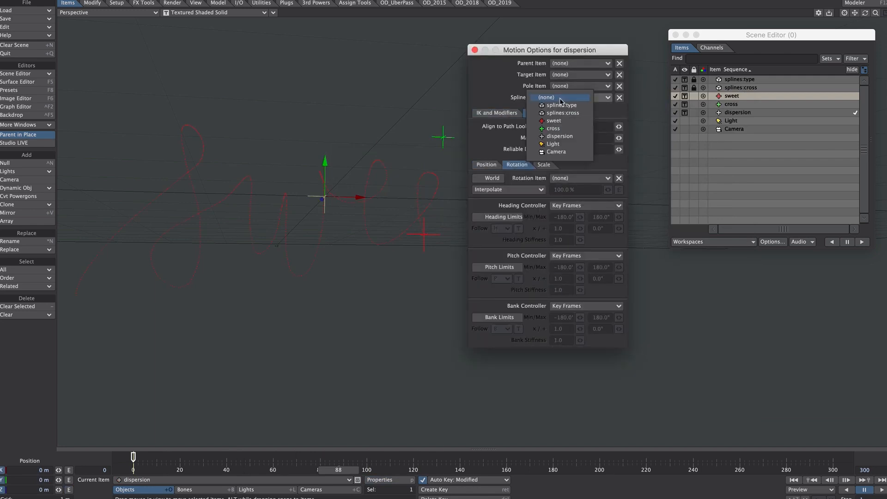
pyautogui.click(574, 105)
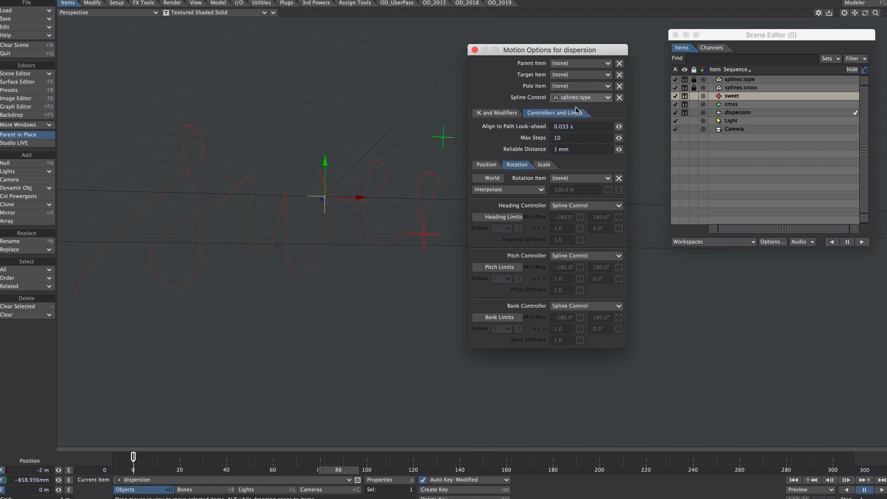
pyautogui.click(474, 50)
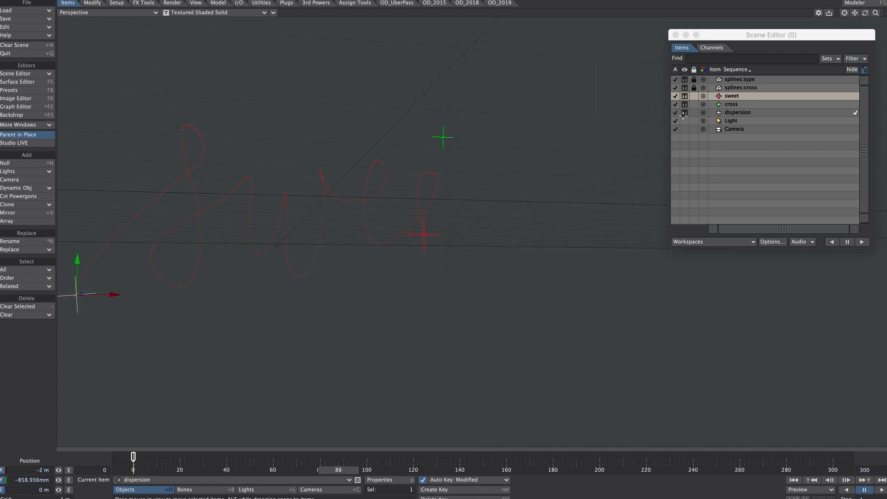
# Copy the sweet null's motion, give the dispersion null a magenta colour and paste the motion onto it
pyautogui.click(728, 96)
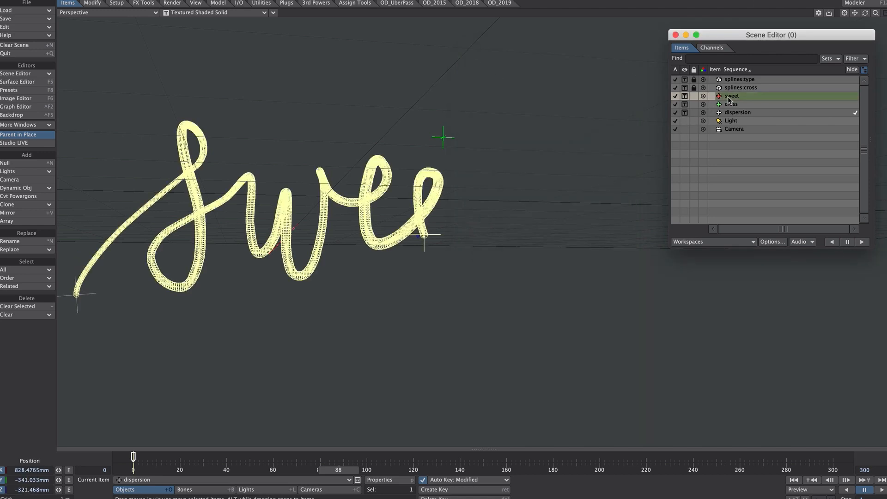
pyautogui.click(93, 3)
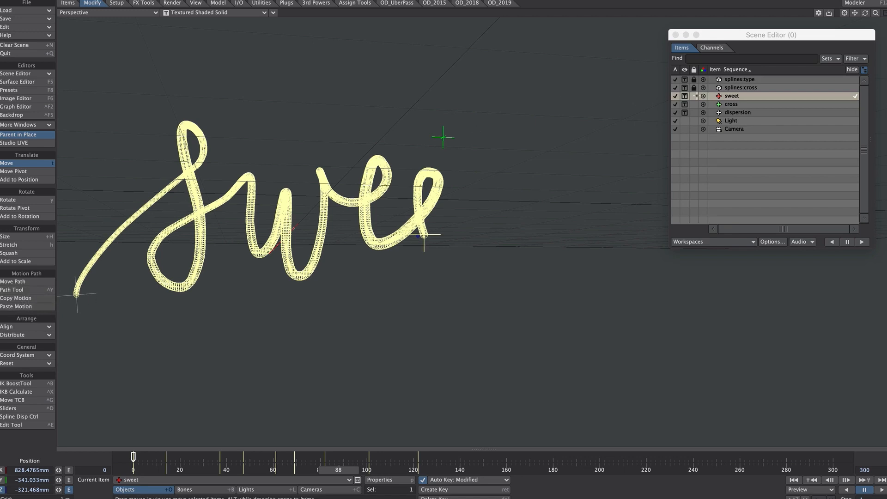
pyautogui.click(735, 112)
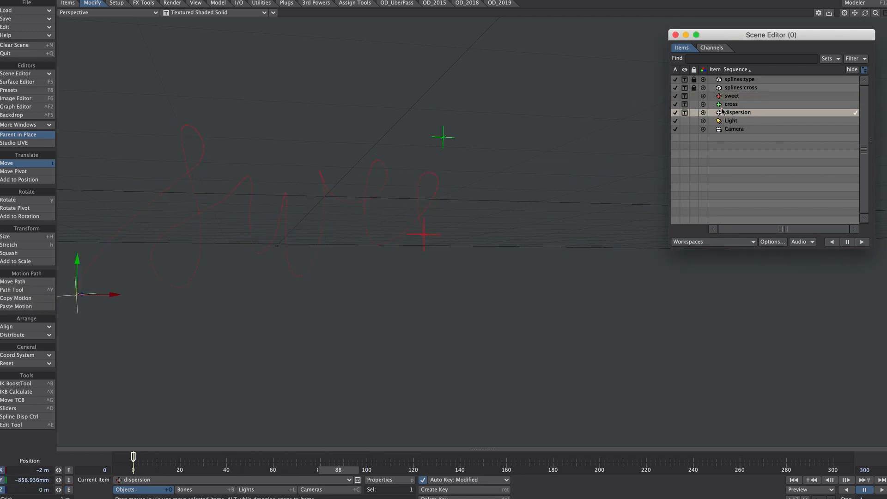
pyautogui.click(719, 112)
pyautogui.click(723, 211)
pyautogui.click(18, 306)
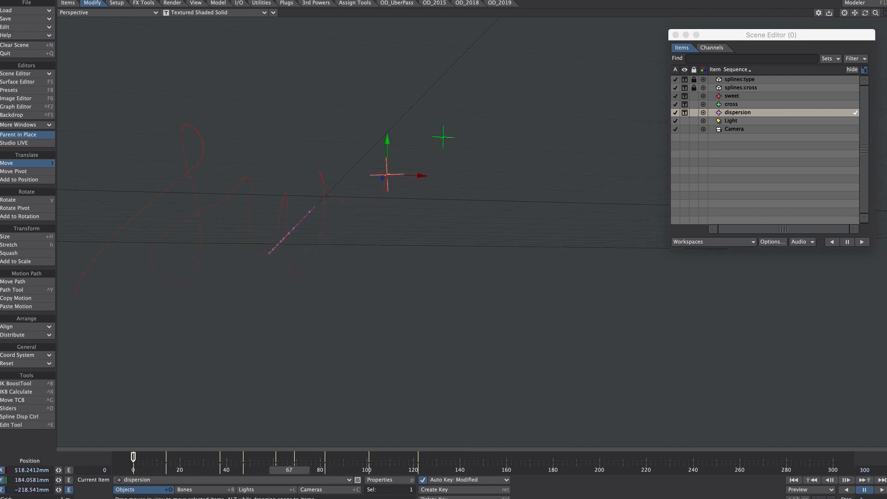
# Delete the intermediate keys of dispersion's Position.Z curve and shift its first and last keys so the motion starts at frame 138
pyautogui.hotkey('ctrl', 'F2')
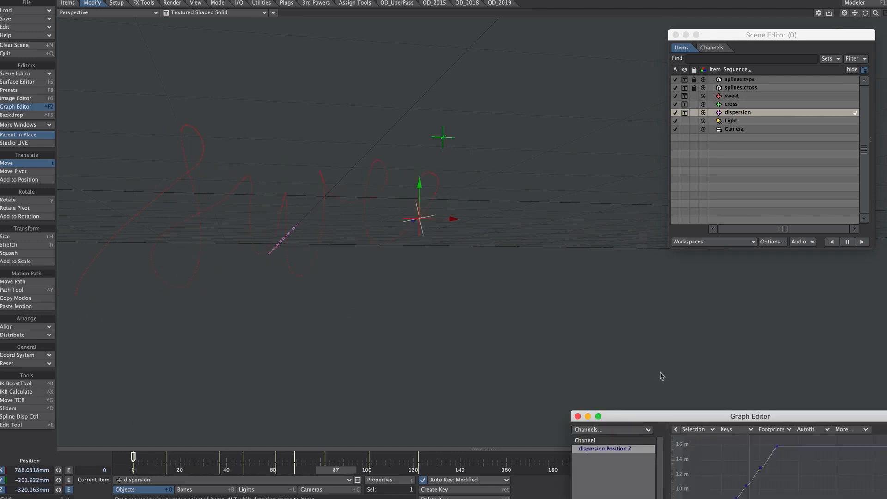
pyautogui.press('Delete')
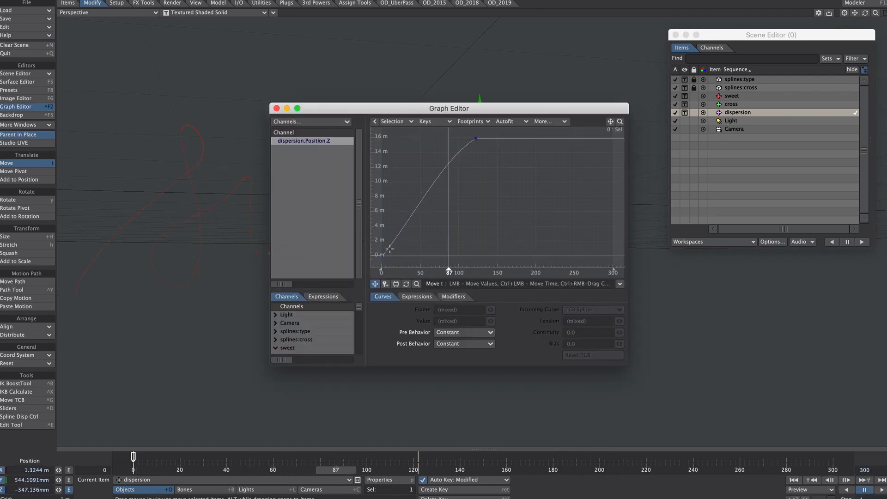
pyautogui.keyDown('ctrl'); pyautogui.moveTo(382, 255); pyautogui.dragTo(494, 261); pyautogui.keyUp('ctrl')
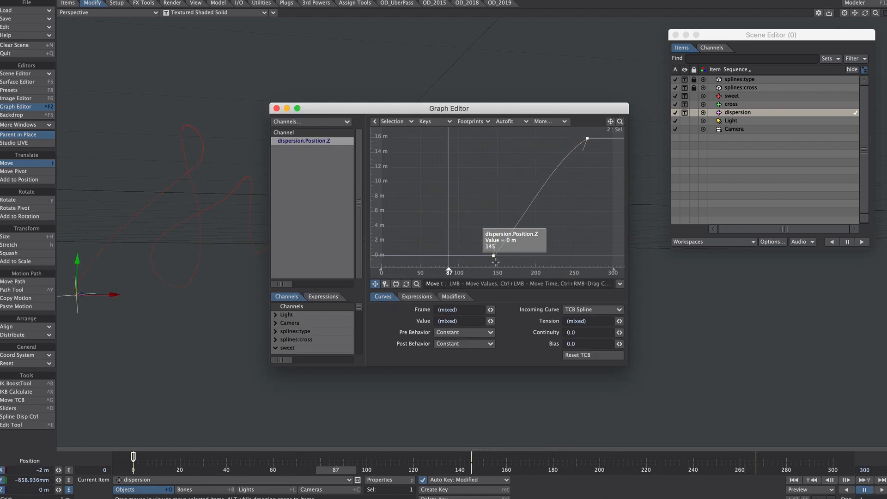
pyautogui.keyDown('ctrl'); pyautogui.keyDown('alt'); pyautogui.moveTo(516, 220); pyautogui.dragTo(490, 245); pyautogui.keyUp('alt'); pyautogui.keyUp('ctrl')
pyautogui.moveTo(496, 108); pyautogui.dragTo(719, 72)
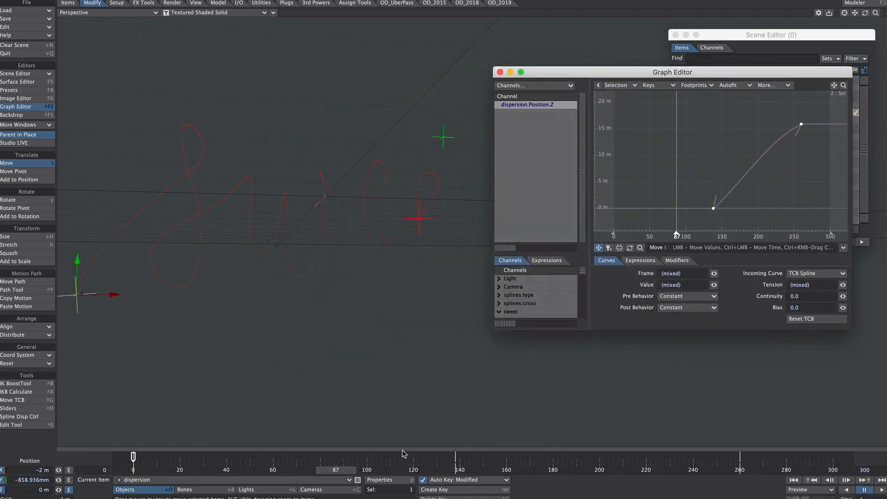
pyautogui.click(347, 467)
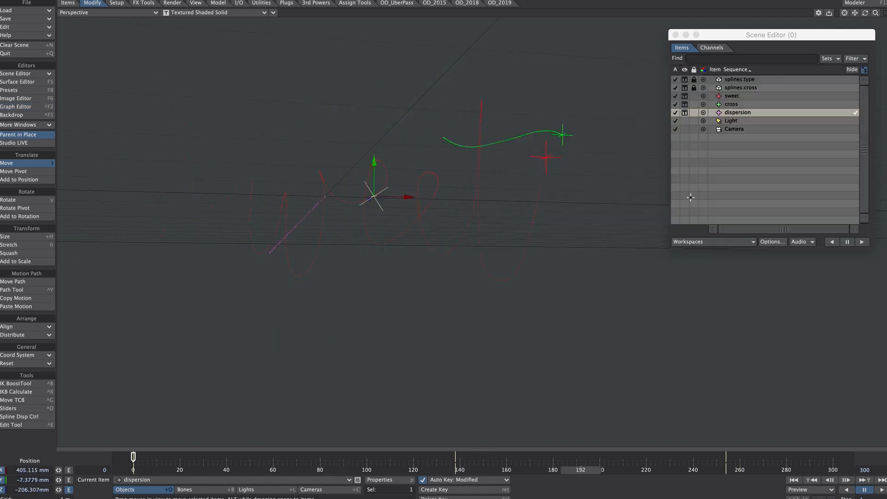
# Add an FX_Wind effect to the dispersion null and set its wind mode to Random
pyautogui.press('p')
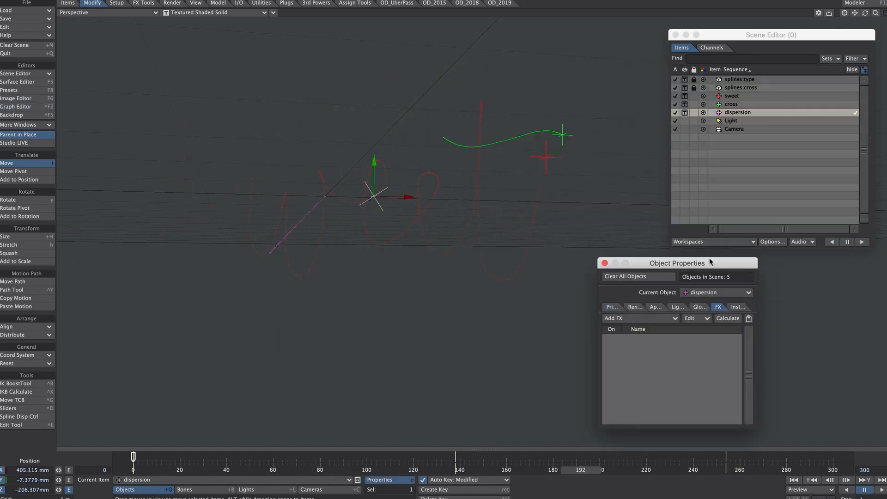
pyautogui.click(661, 318)
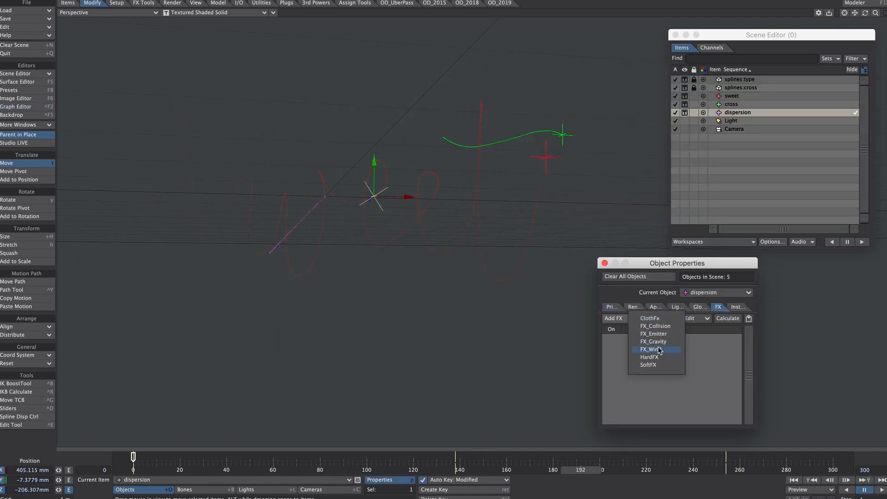
pyautogui.click(659, 350)
pyautogui.doubleClick(649, 339)
pyautogui.click(732, 299)
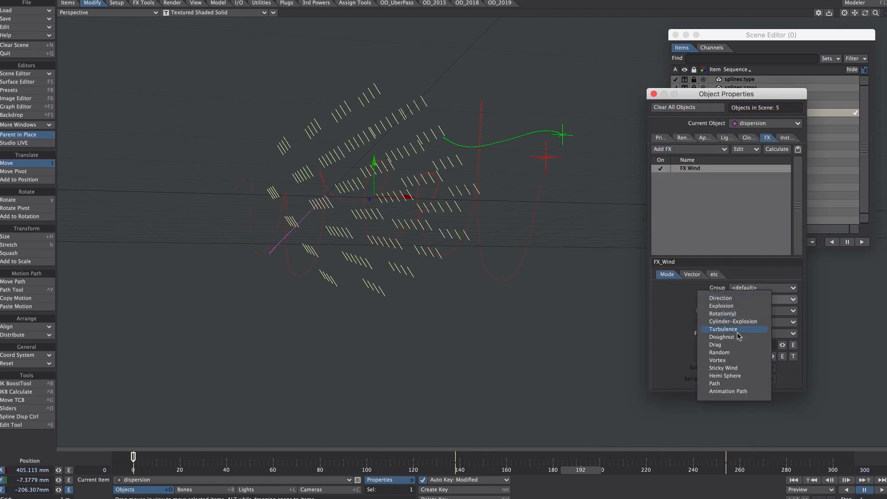
pyautogui.click(729, 352)
# Set the dispersion wind's radius to 100 mm and its power to 500%
pyautogui.moveTo(745, 345); pyautogui.dragTo(705, 349)
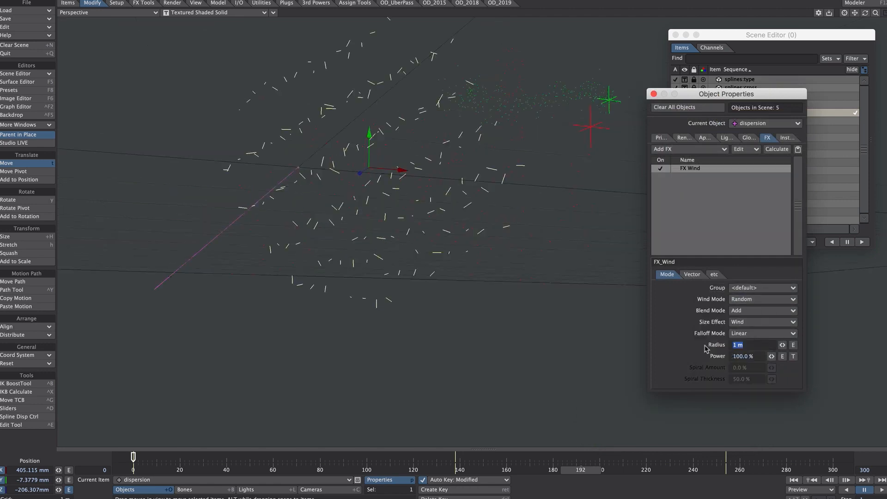
pyautogui.write('100mm')
pyautogui.press('Tab')
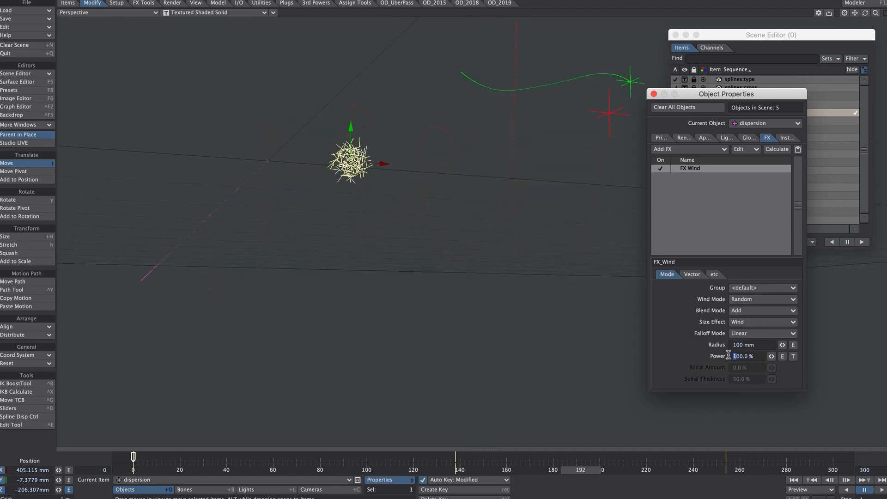
pyautogui.write('300')
pyautogui.press('Return')
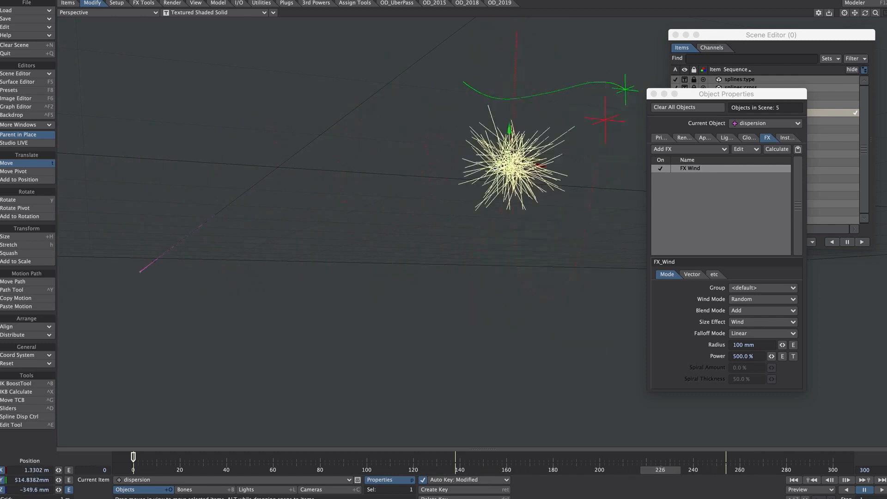
# Create a new FX group named type and assign the dispersion wind to it
pyautogui.click(743, 290)
pyautogui.click(745, 306)
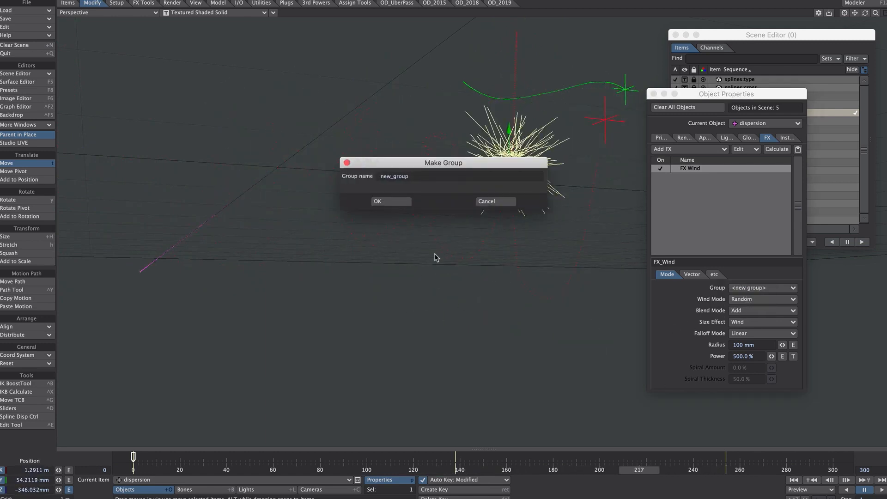
pyautogui.click(395, 202)
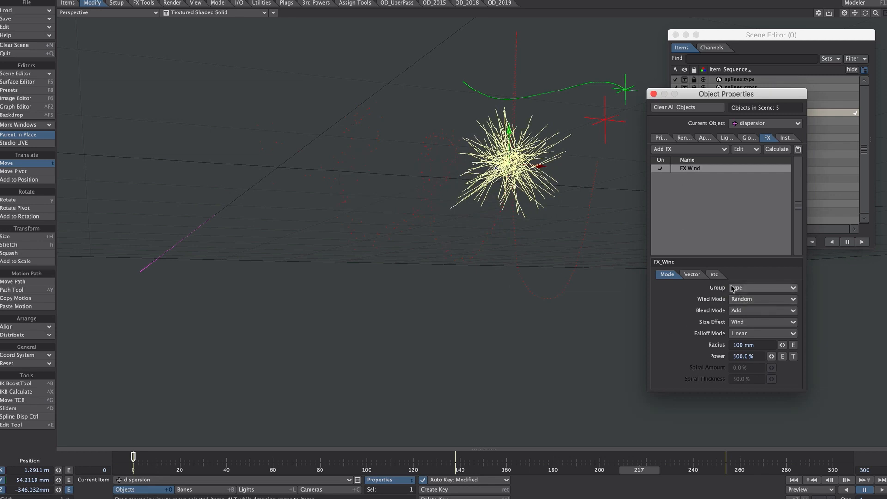
# Assign the sweet null's particle emitter to the type group and close the object properties
pyautogui.click(750, 124)
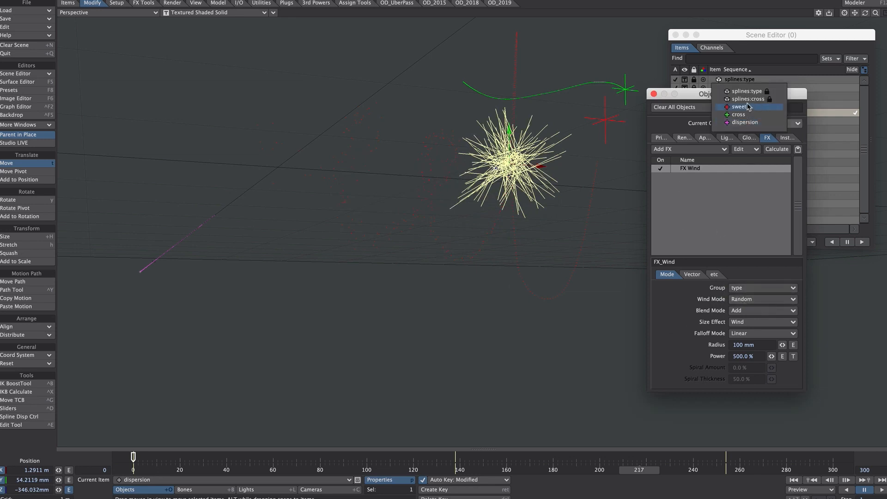
pyautogui.click(748, 108)
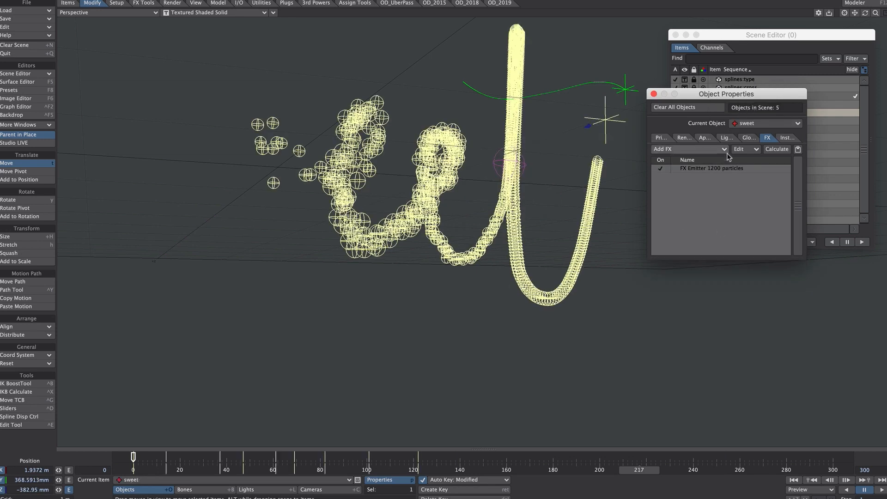
pyautogui.click(723, 169)
pyautogui.click(737, 287)
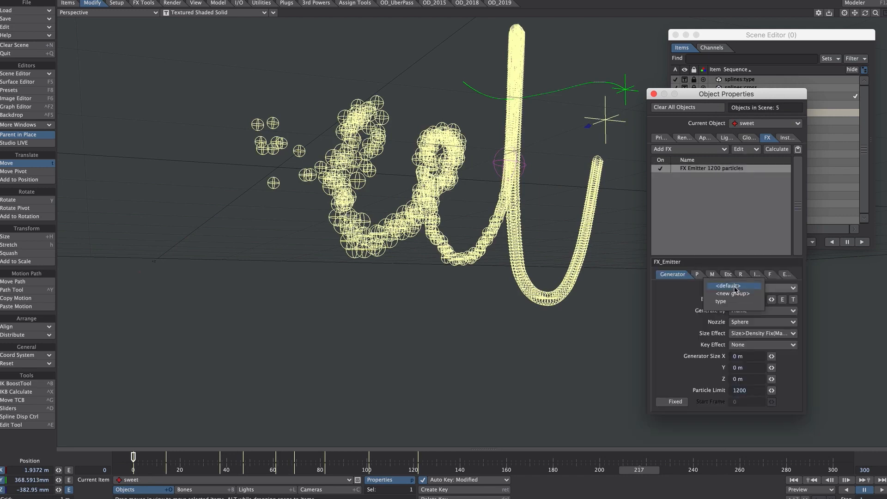
pyautogui.click(736, 308)
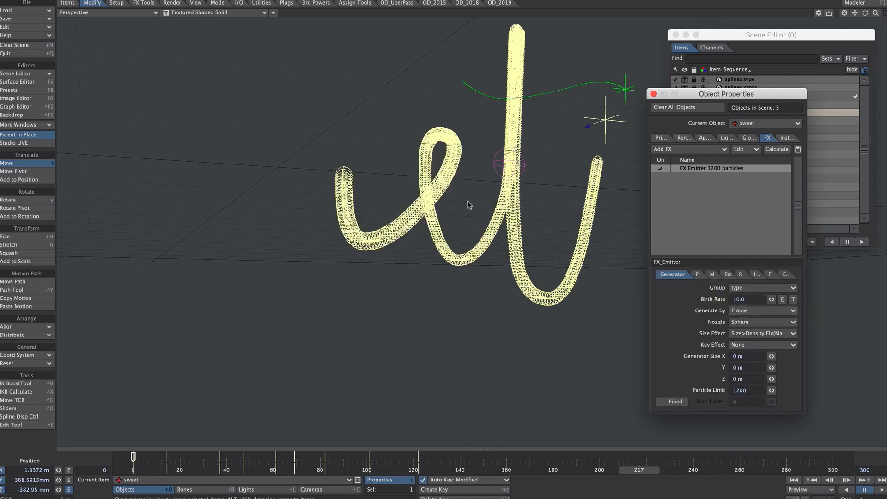
pyautogui.click(654, 94)
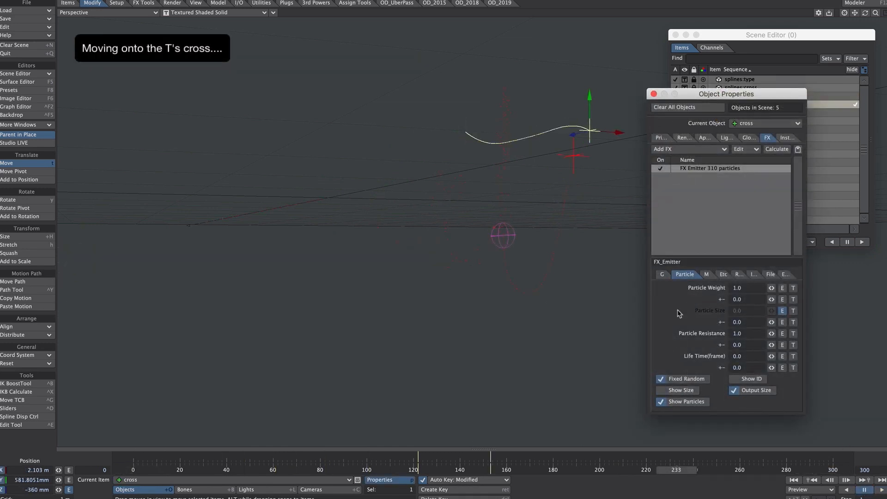
# Set the cross emitter's particle life time to 100 frames with a 20-frame random variation and scrub the animation to check it
pyautogui.moveTo(674, 470); pyautogui.dragTo(641, 470)
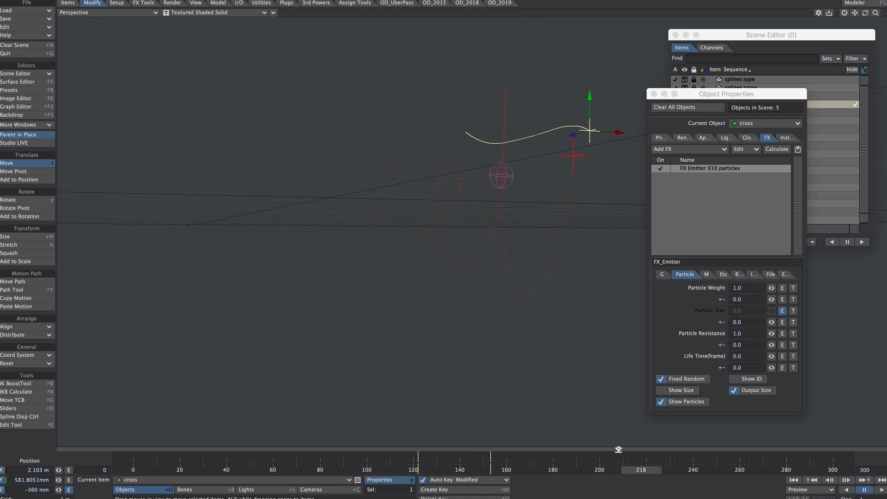
pyautogui.click(744, 354)
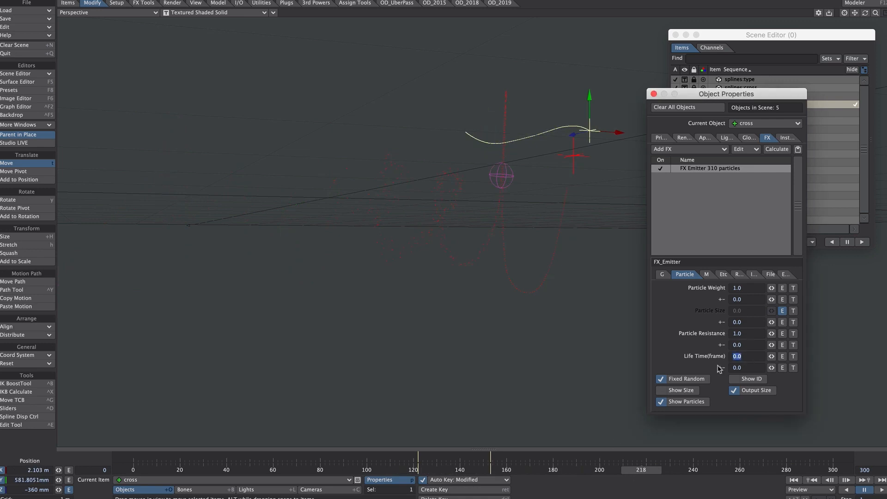
pyautogui.write('218')
pyautogui.moveTo(629, 467)
pyautogui.mouseDown()
pyautogui.moveTo(811, 470)
pyautogui.moveTo(614, 470)
pyautogui.moveTo(659, 469)
pyautogui.moveTo(645, 470)
pyautogui.mouseUp()
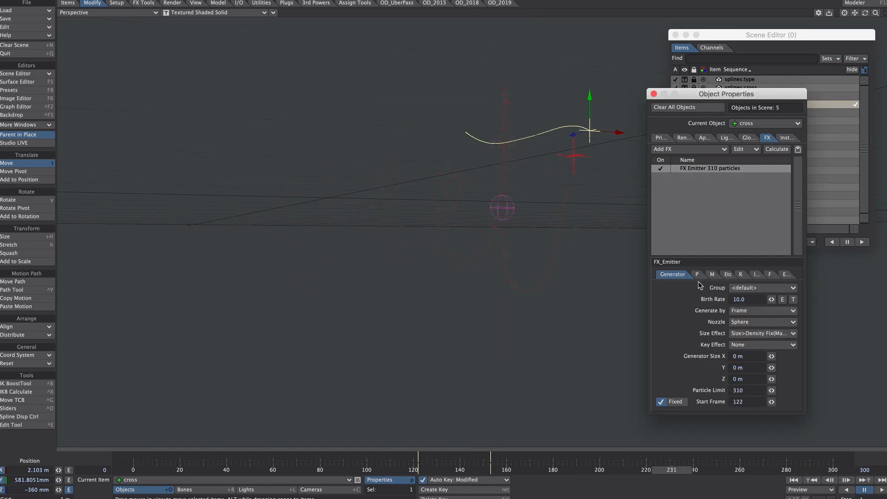
pyautogui.click(696, 274)
pyautogui.moveTo(671, 470)
pyautogui.mouseDown()
pyautogui.moveTo(751, 470)
pyautogui.moveTo(700, 469)
pyautogui.mouseUp()
# Set the cross emitter's life time variation to 10 frames and scrub back through the animation
pyautogui.click(729, 364)
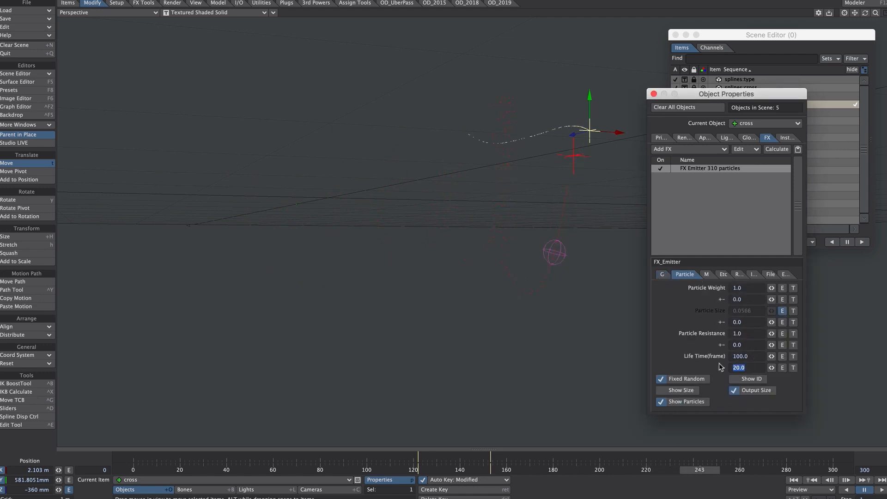
pyautogui.write('10')
pyautogui.moveTo(695, 469); pyautogui.dragTo(439, 468)
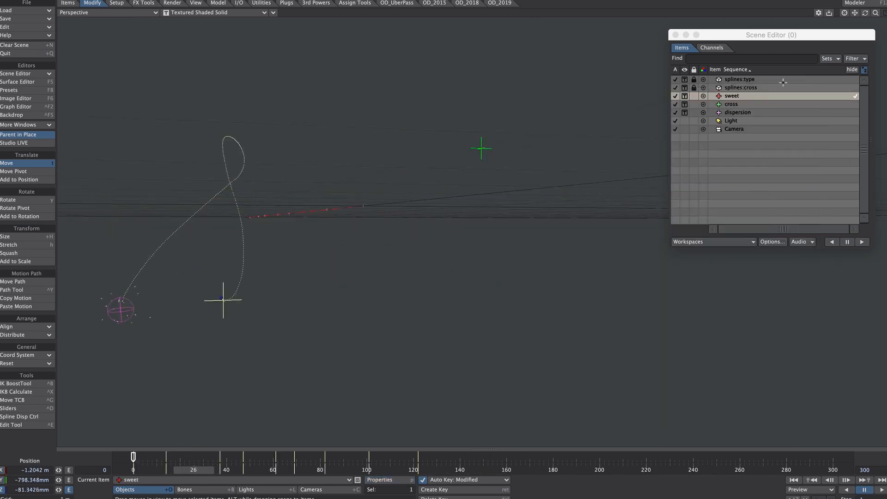
# Open the envelope for the dispersion wind's power and add a 500% key at frame 138
pyautogui.click(739, 114)
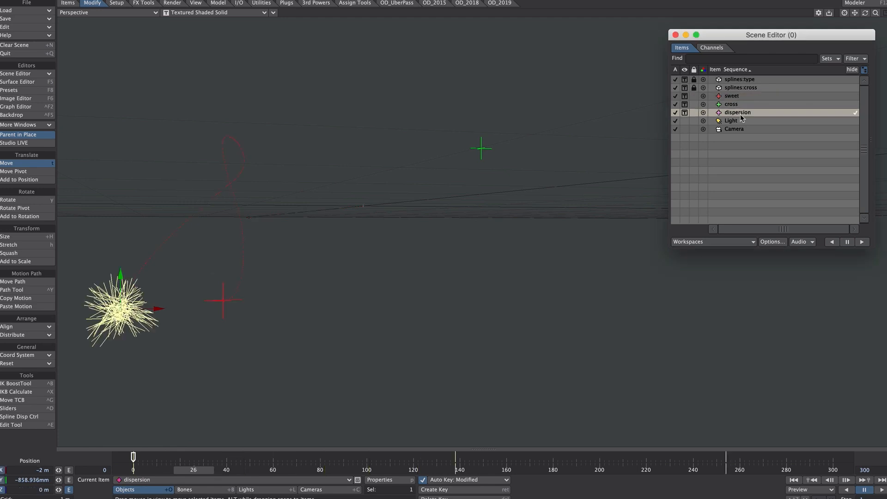
pyautogui.press('p')
pyautogui.click(700, 168)
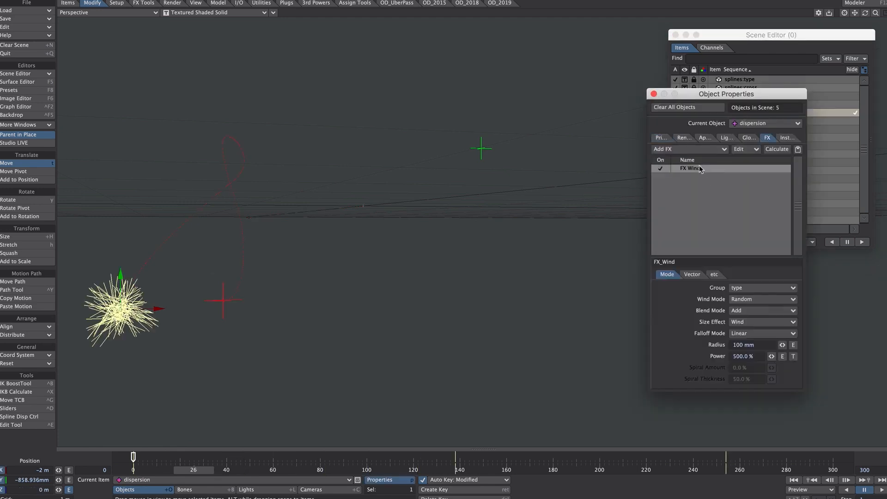
pyautogui.click(782, 357)
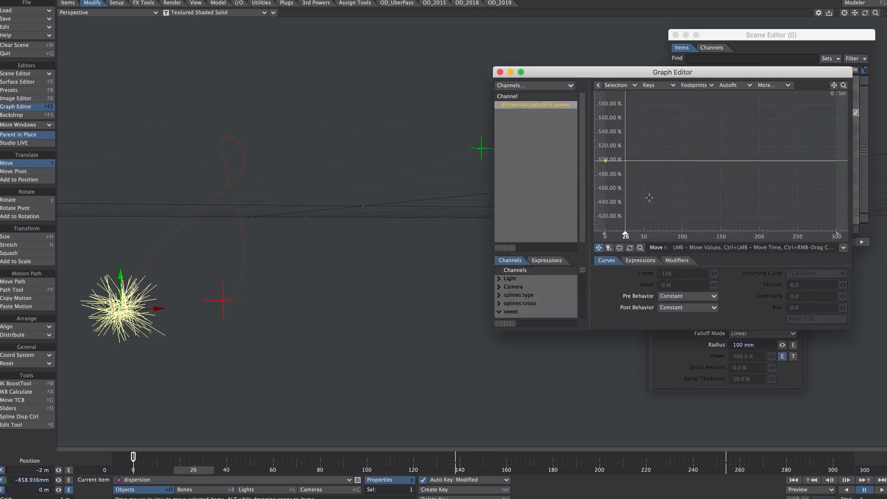
pyautogui.moveTo(426, 463)
pyautogui.mouseDown()
pyautogui.moveTo(467, 464)
pyautogui.moveTo(452, 464)
pyautogui.mouseUp()
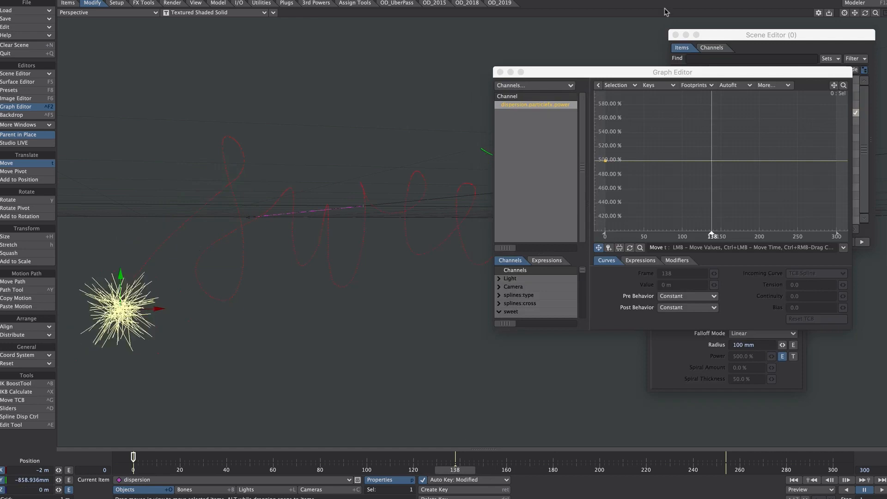
pyautogui.click(670, 72)
pyautogui.click(711, 161)
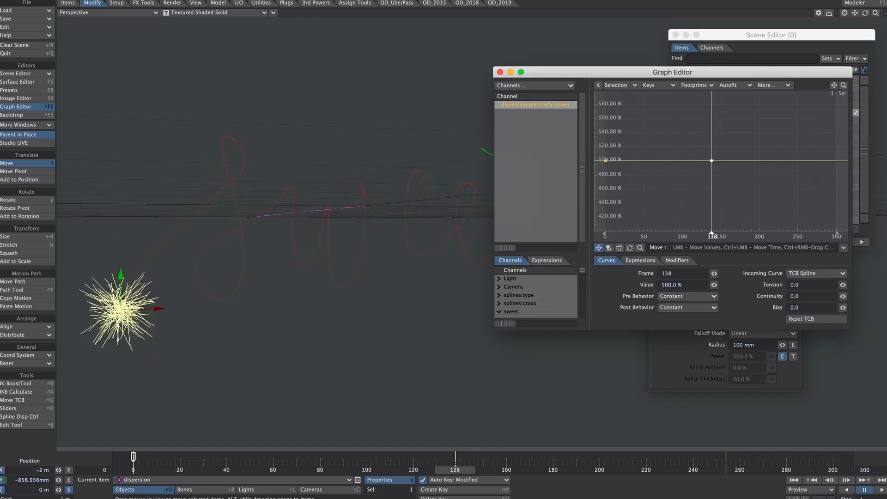
# Set the power envelope's key at frame 0 to 0%
pyautogui.click(605, 160)
pyautogui.moveTo(690, 285); pyautogui.dragTo(653, 289)
pyautogui.write('0')
pyautogui.press('Return')
# Set the frame 138 power key's incoming curve to Stepped, close the Graph Editor and scrub through the animation
pyautogui.click(711, 160)
pyautogui.click(817, 273)
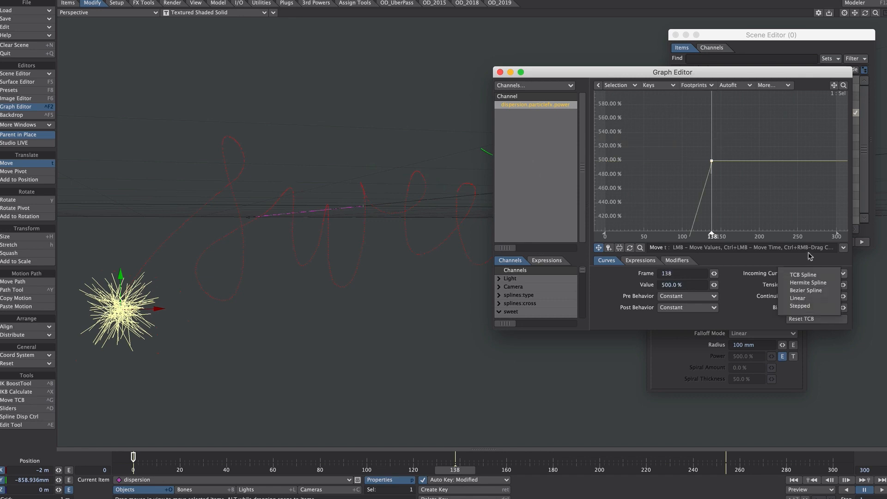
pyautogui.click(808, 310)
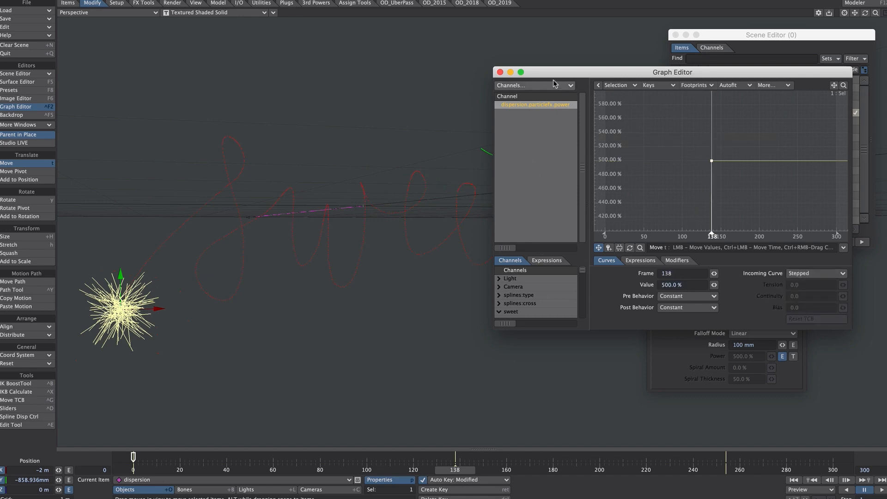
pyautogui.click(500, 72)
pyautogui.moveTo(179, 467); pyautogui.dragTo(464, 468)
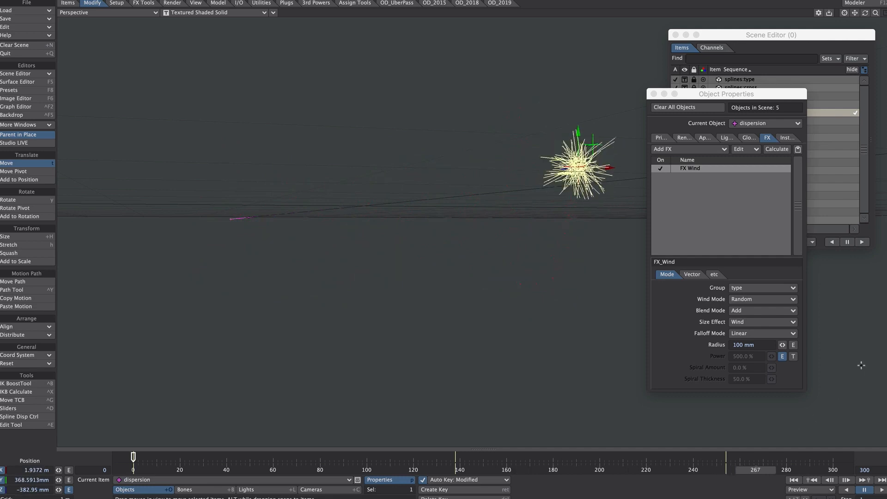
# Add a new null object named VDB to the scene
pyautogui.click(567, 179)
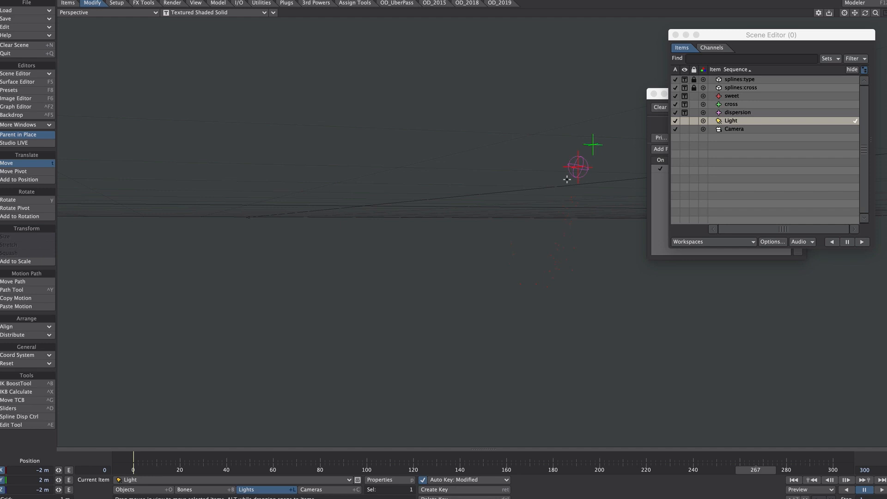
pyautogui.hotkey('ctrl', 'n')
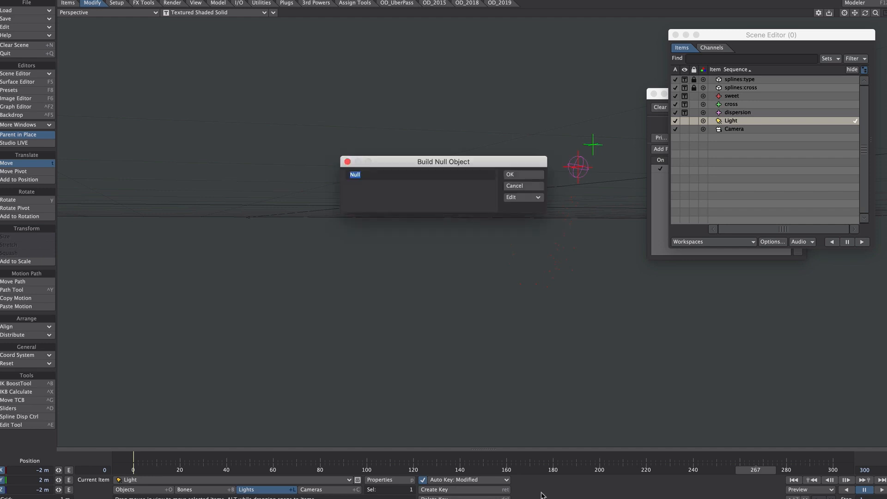
pyautogui.write('VDB')
pyautogui.press('Return')
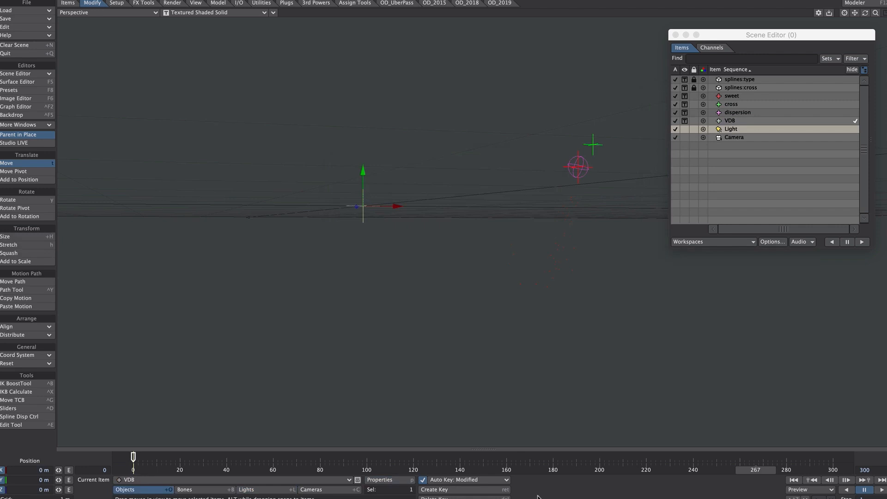
# Set the VDB null's object replacement to OpenVDB Evaluator and open its node editor
pyautogui.press('p')
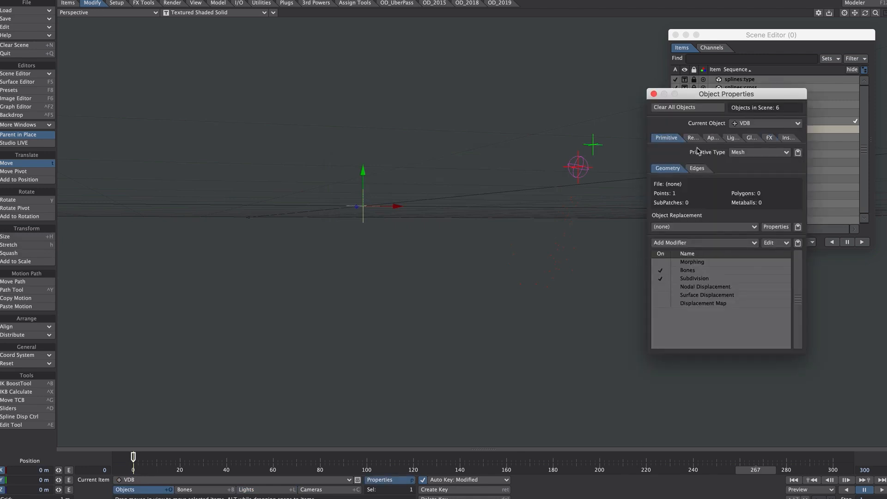
pyautogui.click(677, 228)
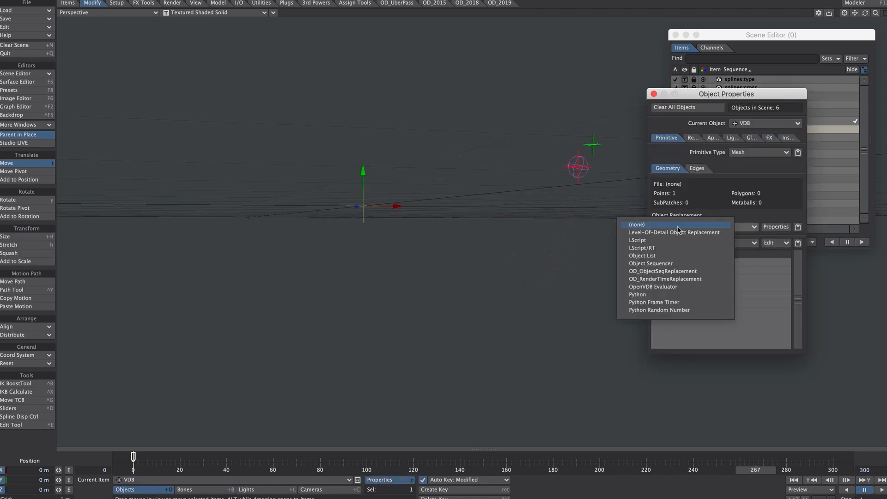
pyautogui.click(691, 287)
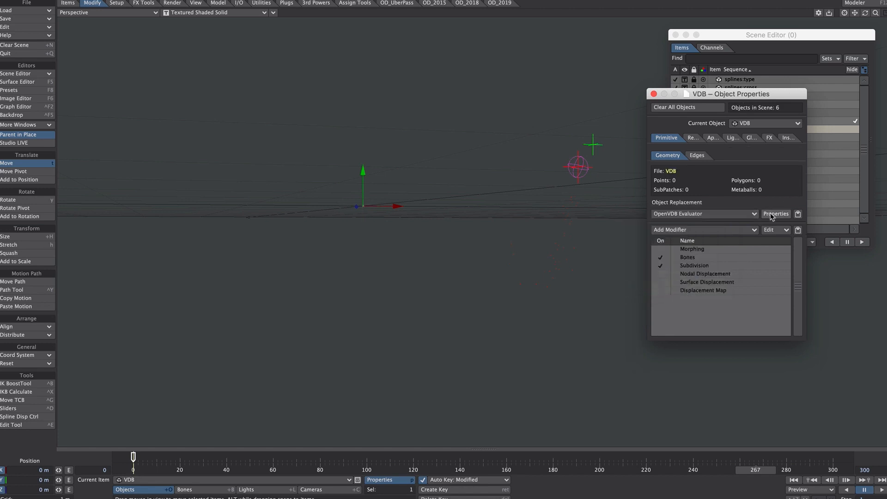
pyautogui.click(776, 215)
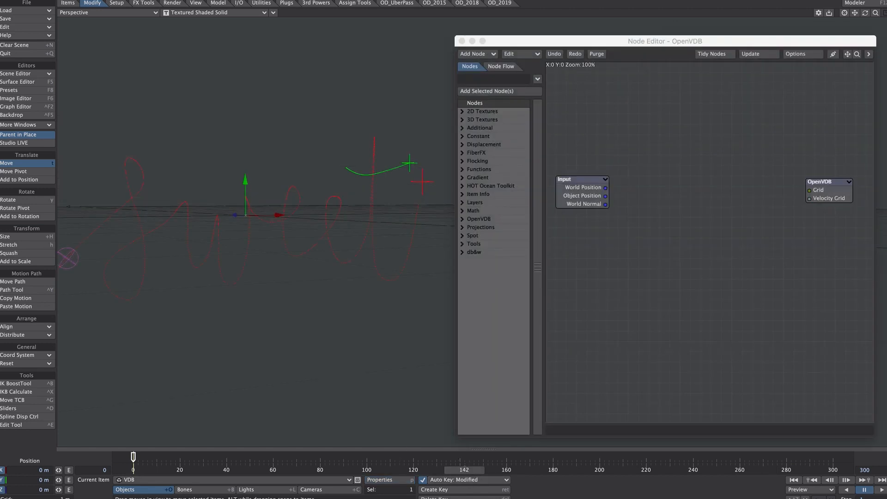
# Add an OpenVDB From Particles node and place it above and between the Input and OpenVDB nodes
pyautogui.click(495, 79)
pyautogui.write('open')
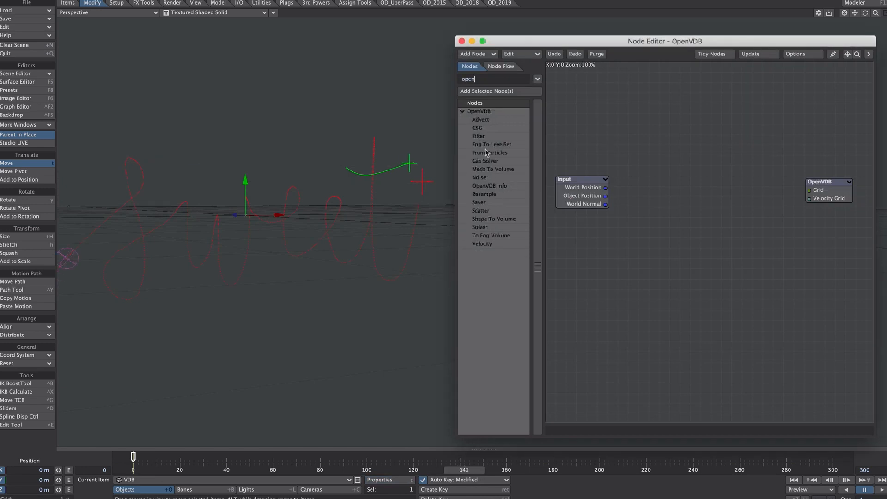
pyautogui.doubleClick(478, 153)
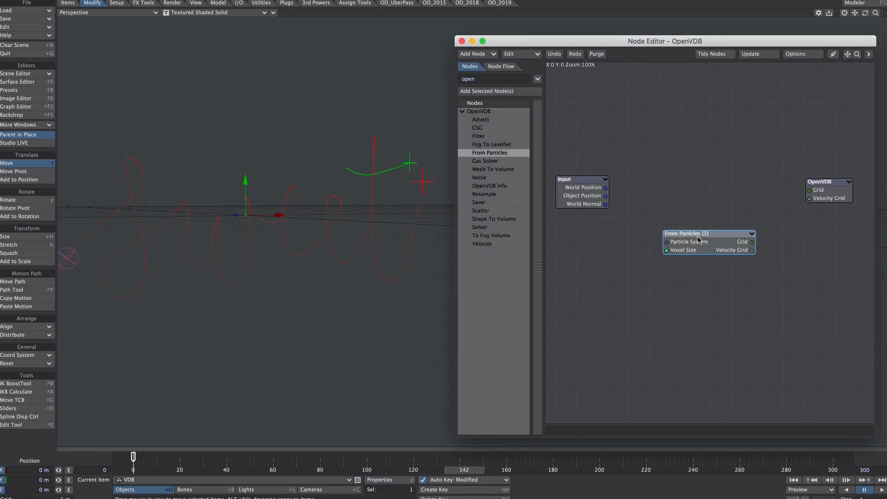
pyautogui.moveTo(694, 243); pyautogui.dragTo(689, 148)
# Configure the From Particles node with particle system sweet (0), particle type Trail and World space, and close its settings
pyautogui.doubleClick(690, 148)
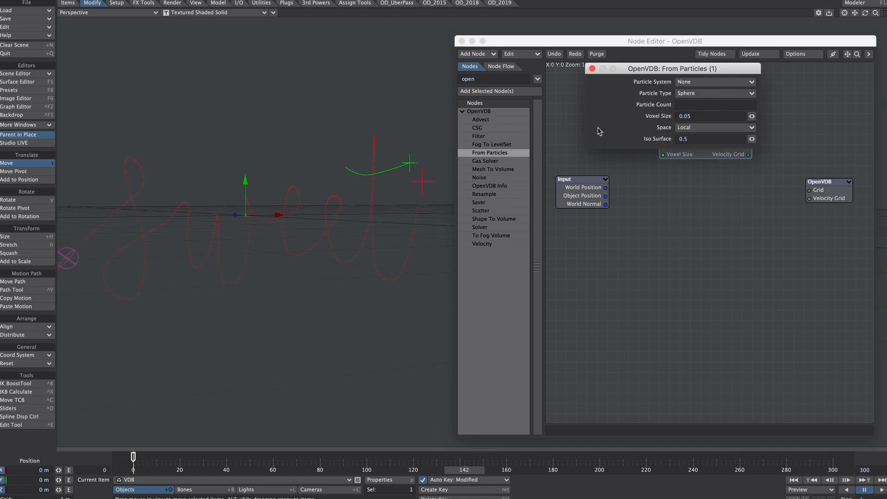
pyautogui.click(691, 82)
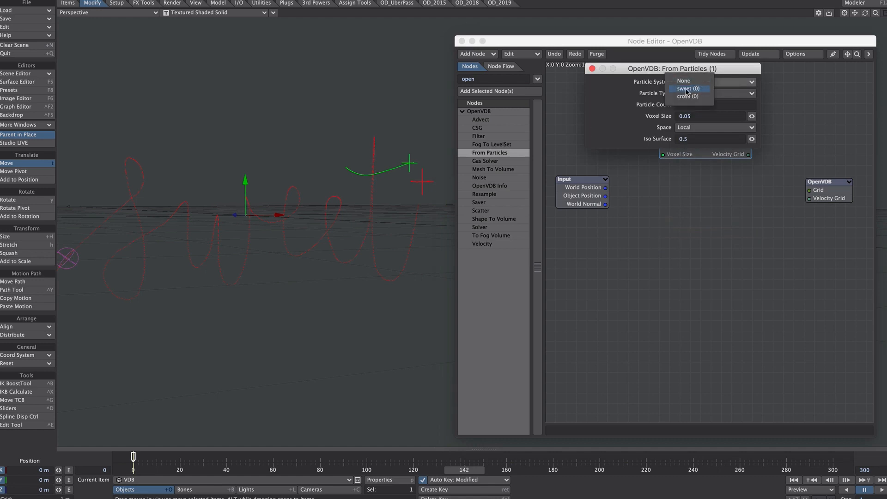
pyautogui.click(685, 89)
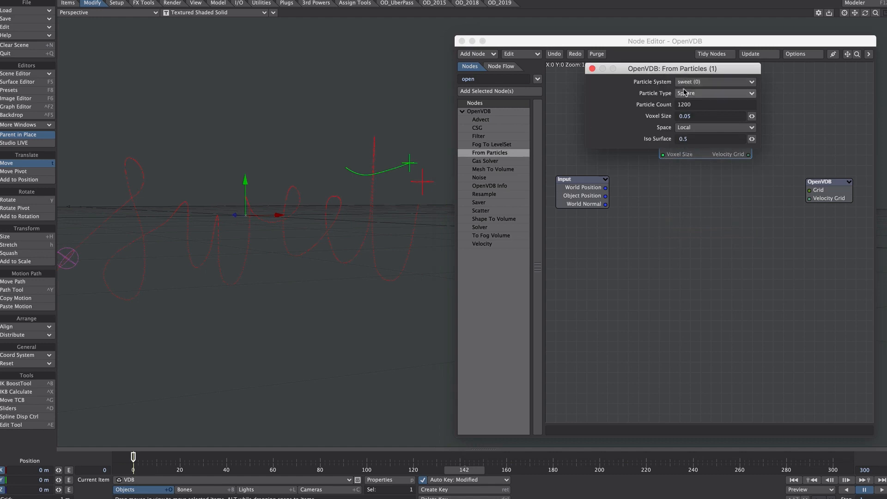
pyautogui.click(689, 93)
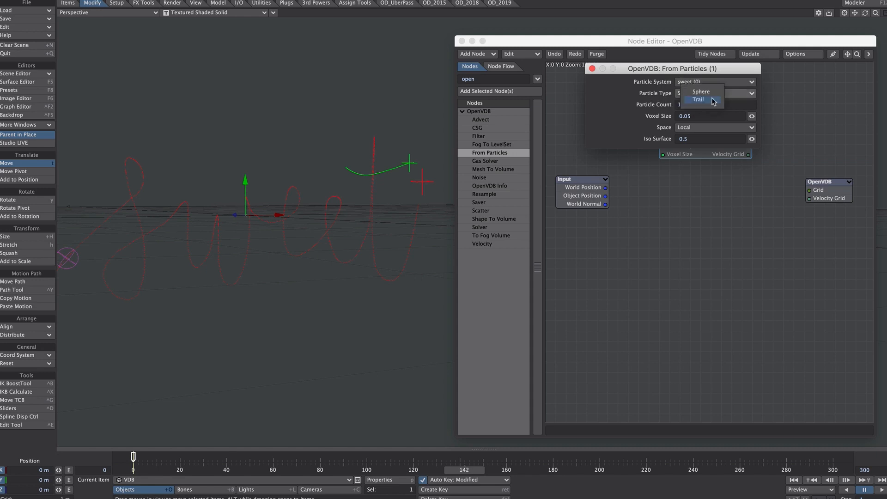
pyautogui.click(712, 101)
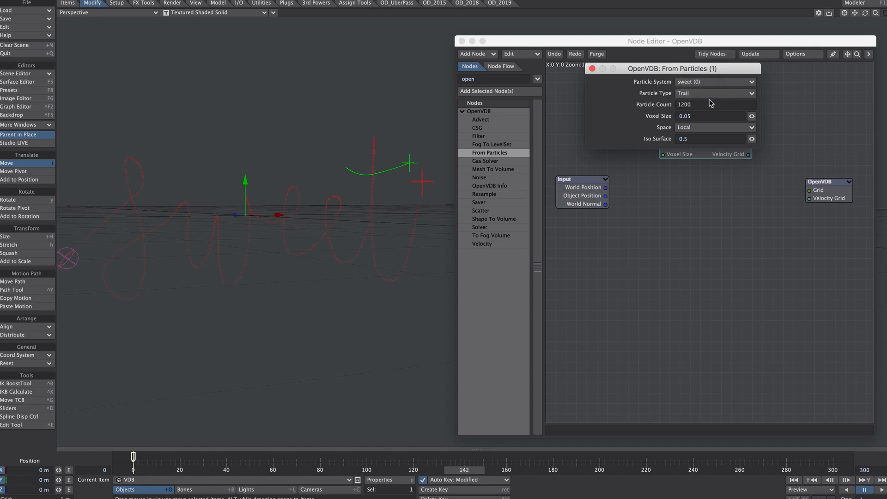
pyautogui.click(690, 128)
pyautogui.click(681, 138)
pyautogui.click(592, 69)
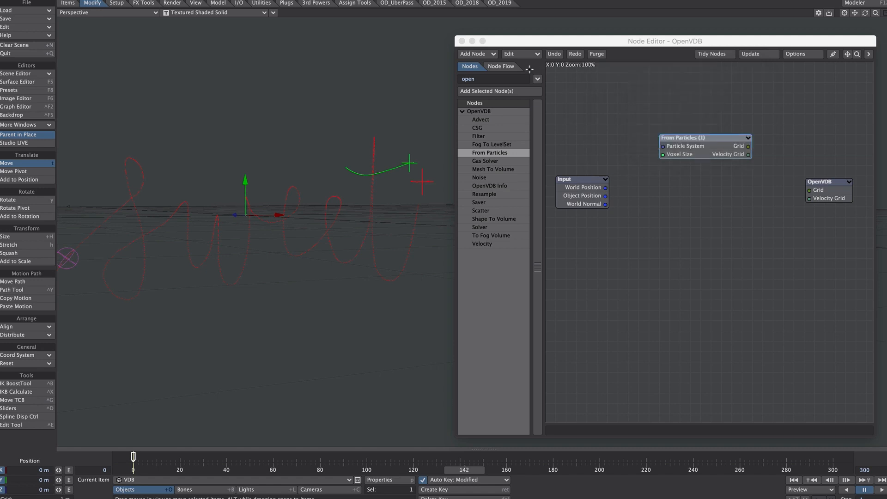
# Add a constant Scalar node beside the From Particles node and edit its scalar value
pyautogui.doubleClick(493, 76)
pyautogui.write('scal')
pyautogui.doubleClick(480, 120)
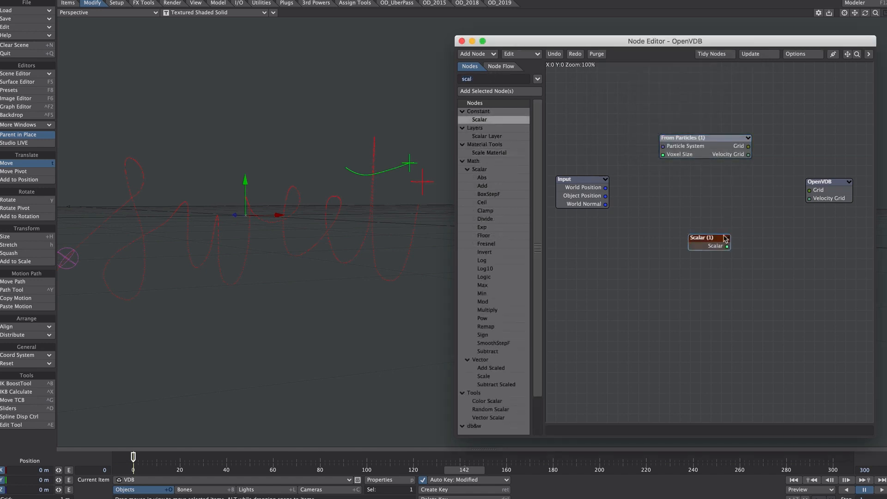
pyautogui.moveTo(711, 239); pyautogui.dragTo(610, 140)
pyautogui.doubleClick(611, 139)
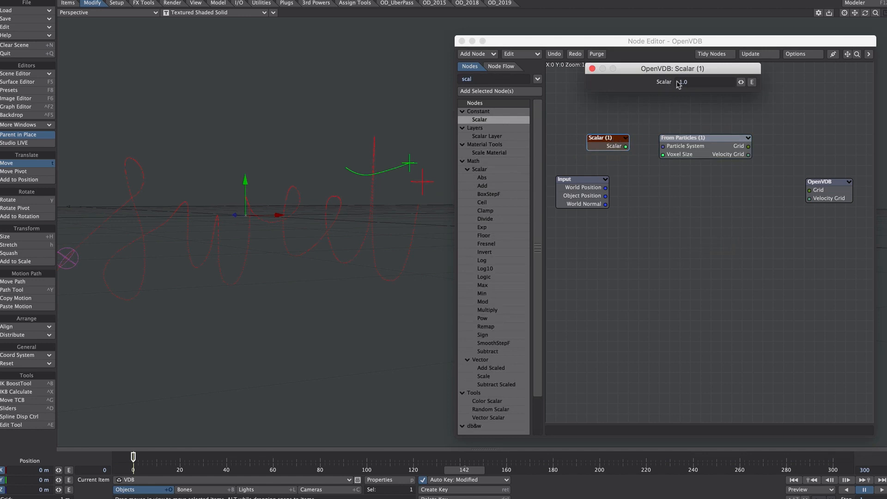
pyautogui.write('0.')
# Check the From Particles settings, connect Scalar to its Voxel Size input and its Grid output to the OpenVDB node's Grid input
pyautogui.doubleClick(698, 140)
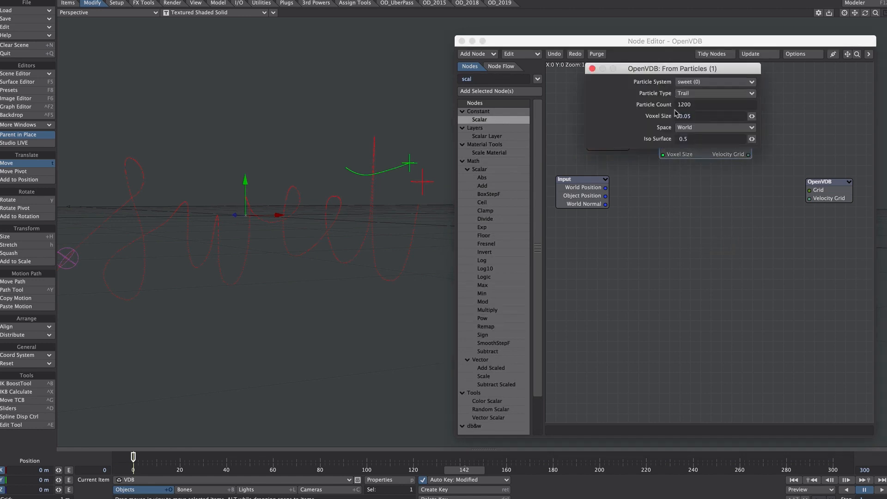
pyautogui.click(592, 68)
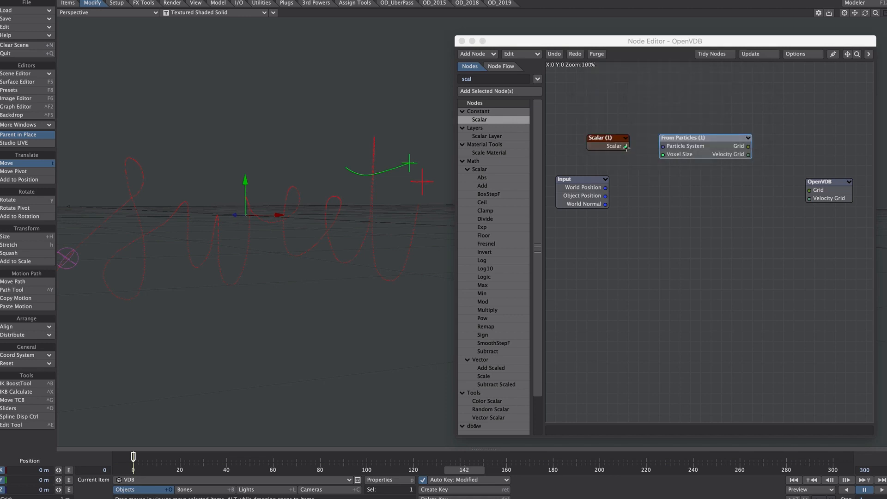
pyautogui.moveTo(625, 147); pyautogui.dragTo(663, 154)
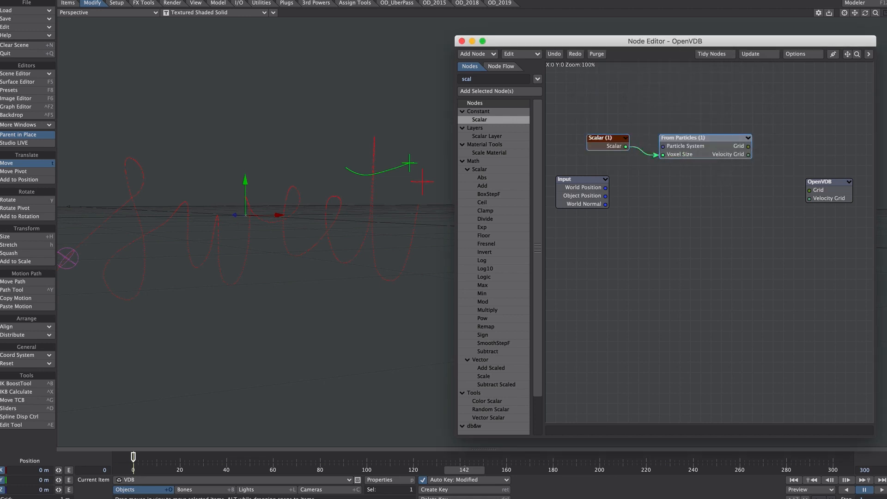
pyautogui.moveTo(748, 147); pyautogui.dragTo(832, 192)
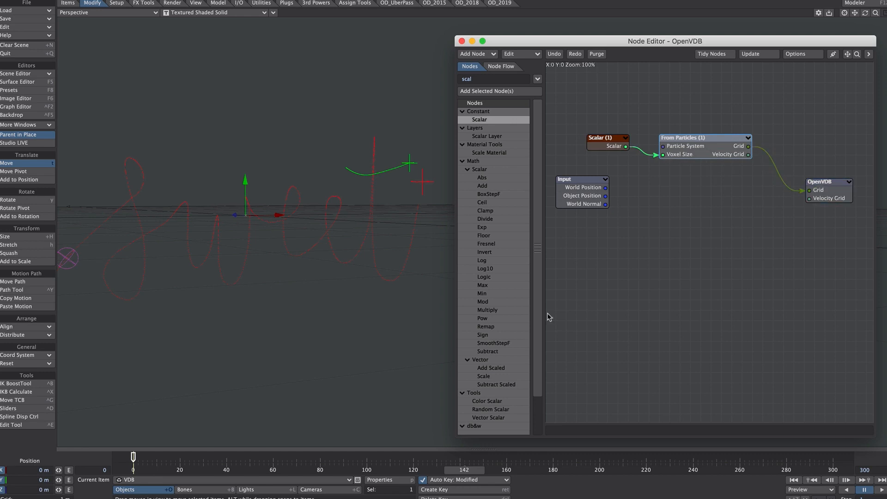
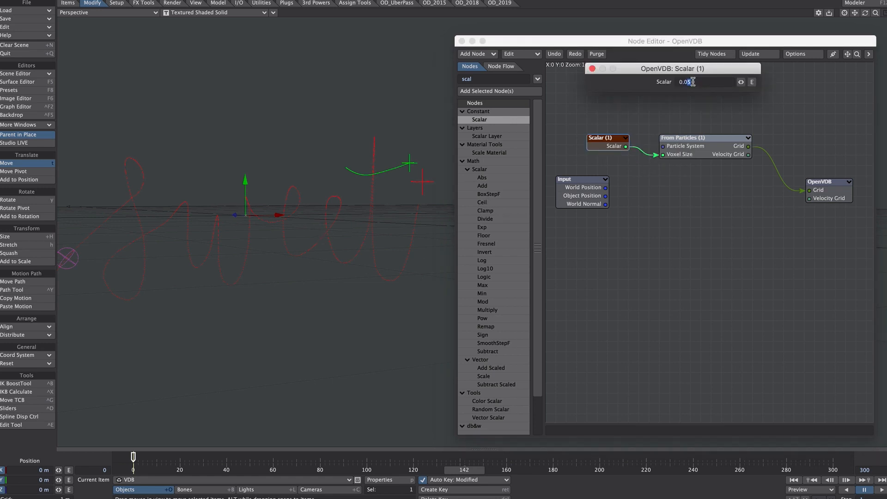
# Lower the Scalar node's value to 0.02, and refine it further to 0.008
pyautogui.write('2')
pyautogui.press('Return')
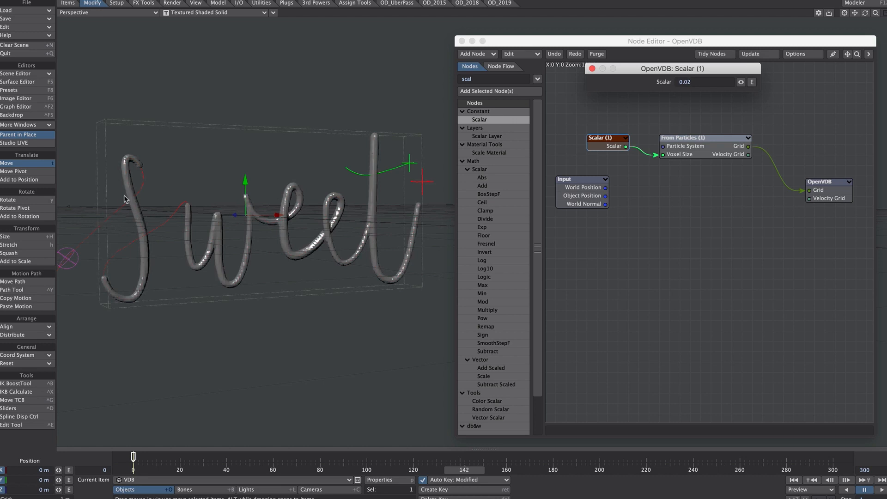
pyautogui.moveTo(686, 81); pyautogui.dragTo(693, 80)
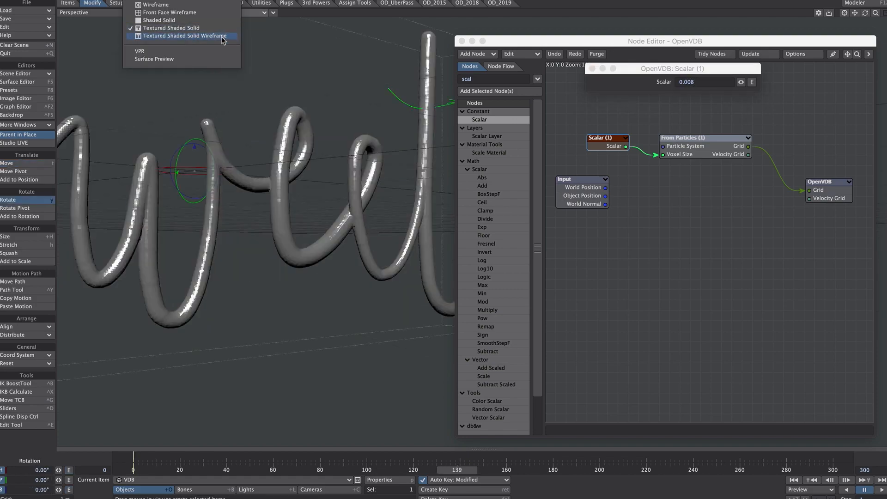
# Switch the Perspective viewport to Textured Shaded Solid Wireframe to inspect the lettering's mesh
pyautogui.click(226, 38)
pyautogui.moveTo(875, 13); pyautogui.dragTo(880, 13)
pyautogui.keyDown('ctrl'); pyautogui.keyDown('alt'); pyautogui.moveTo(397, 185); pyautogui.dragTo(338, 184); pyautogui.keyUp('alt'); pyautogui.keyUp('ctrl')
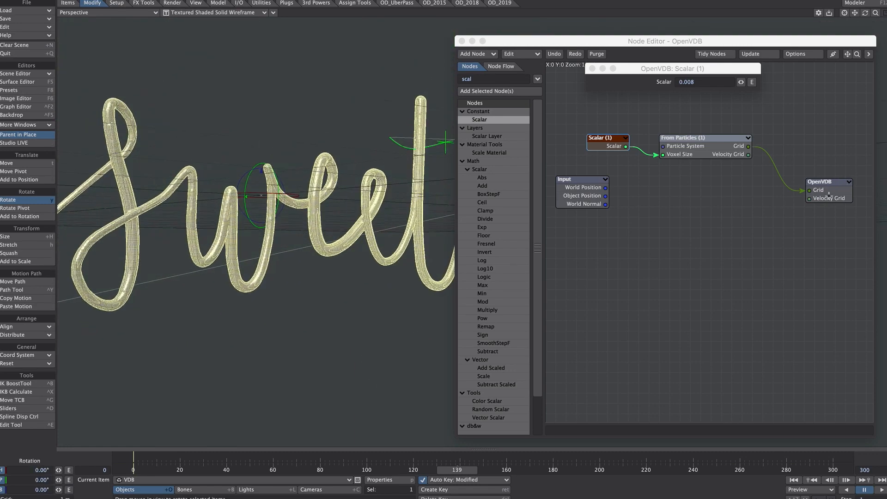
# Set the OpenVDB node's Adaptive value to 1.0, inspect the simplified mesh, and close the node's settings
pyautogui.click(829, 196)
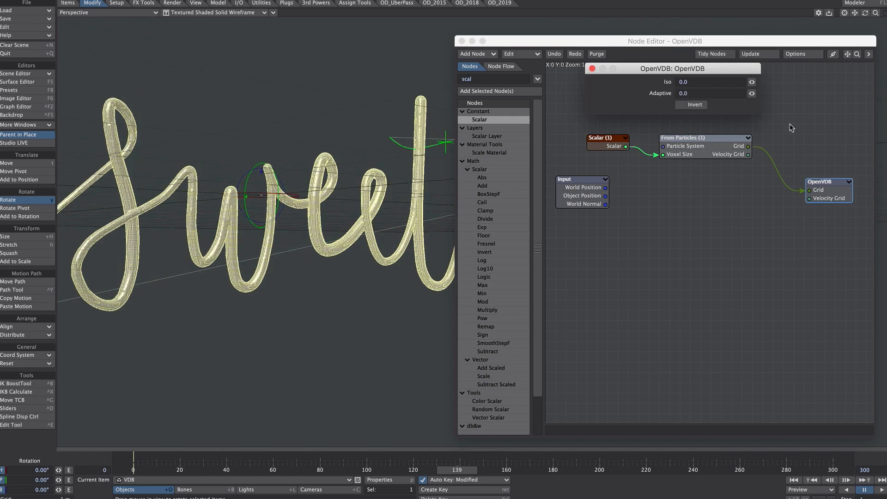
pyautogui.moveTo(691, 93); pyautogui.dragTo(664, 88)
pyautogui.write('1')
pyautogui.press('Return')
pyautogui.keyDown('ctrl'); pyautogui.keyDown('alt'); pyautogui.moveTo(278, 185); pyautogui.dragTo(318, 199); pyautogui.keyUp('alt'); pyautogui.keyUp('ctrl')
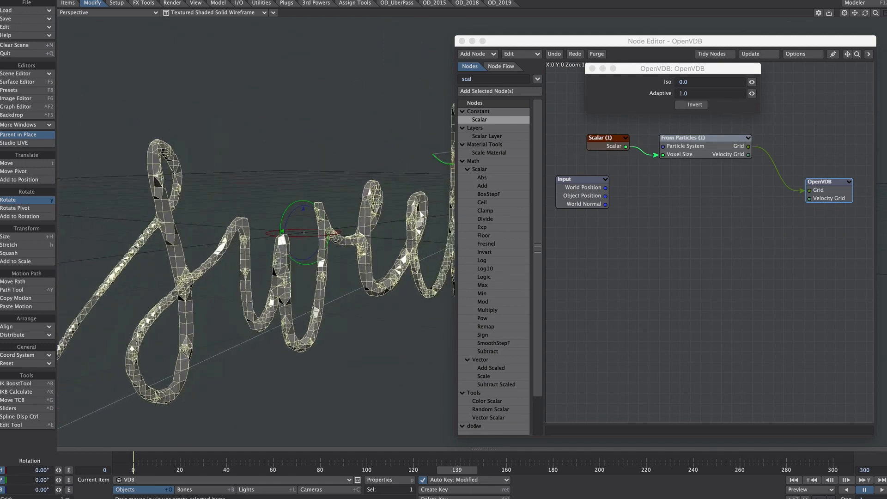
pyautogui.keyDown('ctrl'); pyautogui.keyDown('alt'); pyautogui.moveTo(262, 229); pyautogui.dragTo(356, 289); pyautogui.keyUp('alt'); pyautogui.keyUp('ctrl')
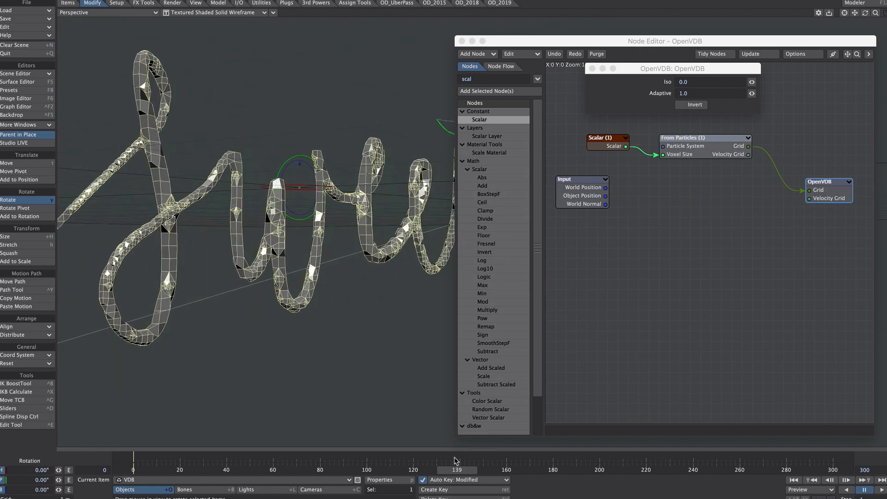
pyautogui.click(639, 76)
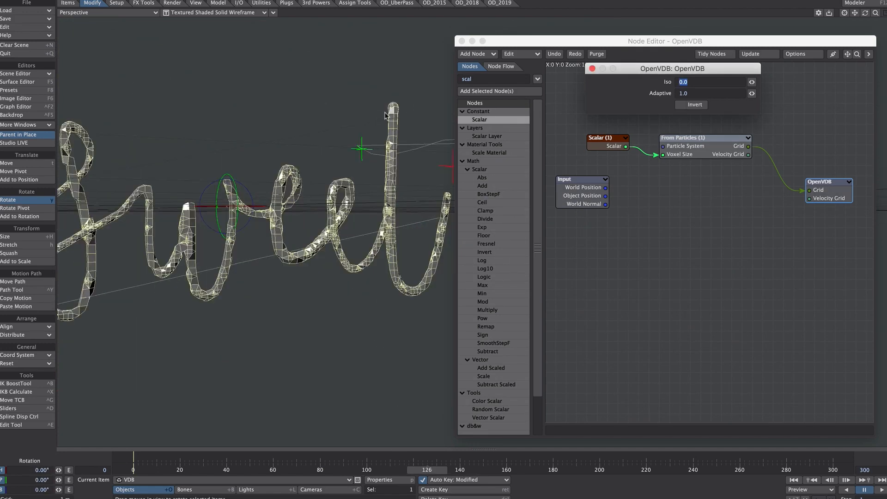
pyautogui.click(592, 68)
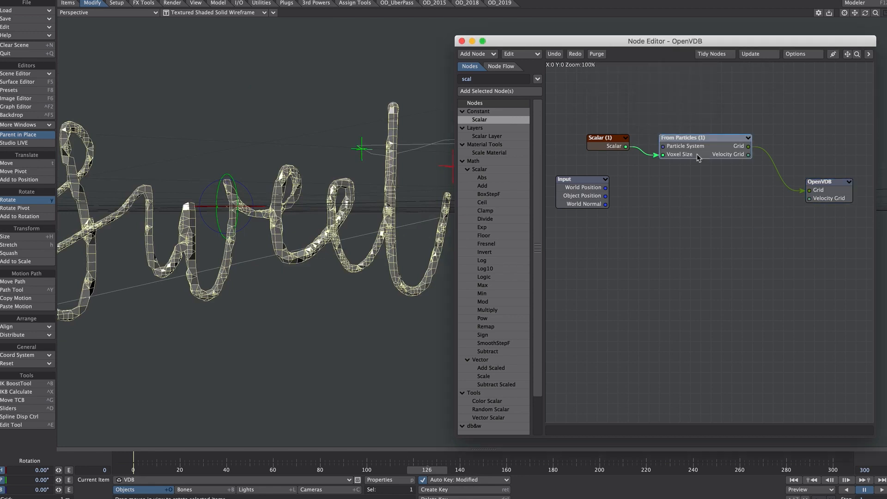
# Duplicate the From Particles node below the original, set the copy's particle system to cross (0), and close its settings
pyautogui.hotkey('ctrl', 'v')
pyautogui.moveTo(692, 242); pyautogui.dragTo(691, 219)
pyautogui.doubleClick(692, 219)
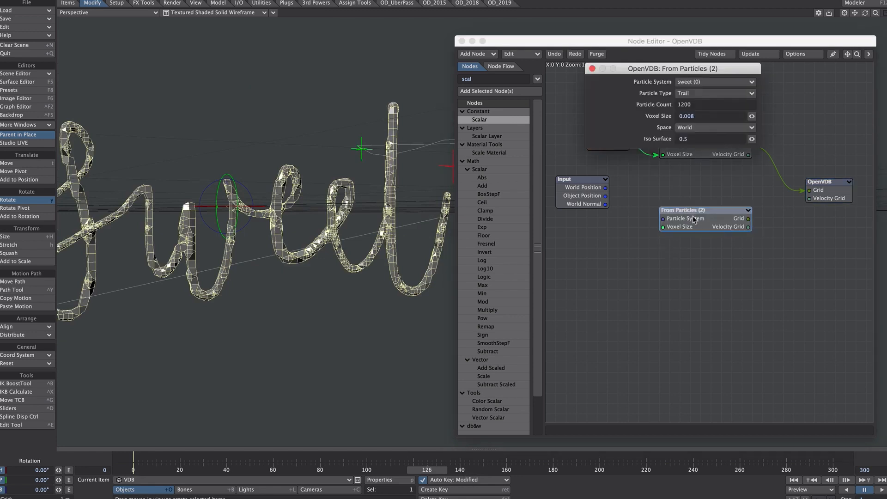
pyautogui.click(700, 83)
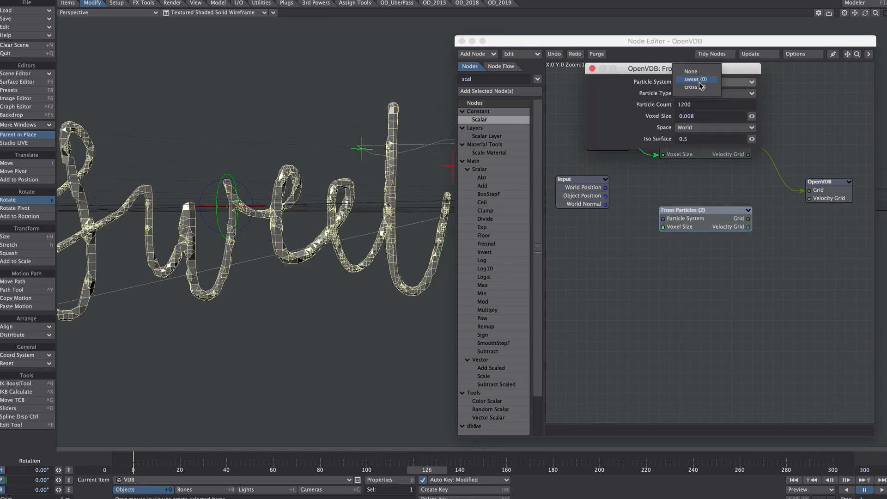
pyautogui.click(703, 88)
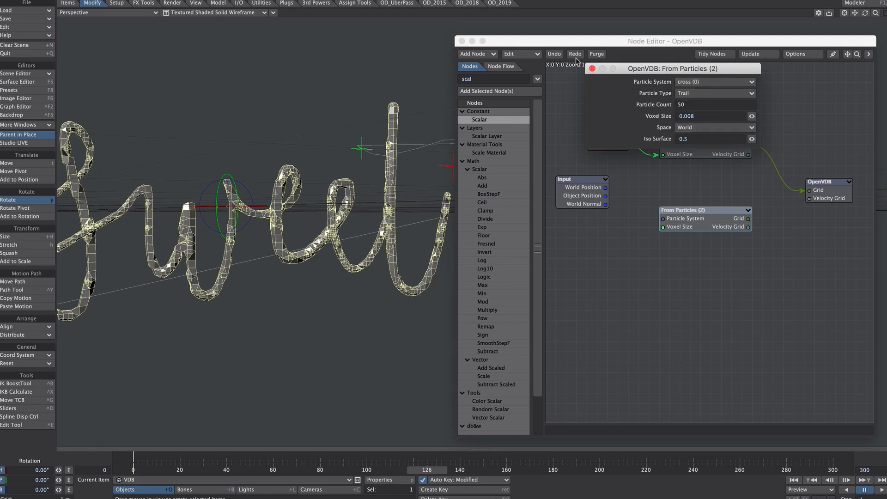
pyautogui.click(592, 69)
# Connect Scalar to the second From Particles node's Voxel Size and its Grid output to OpenVDB's Grid, and view frame 138
pyautogui.moveTo(625, 146); pyautogui.dragTo(665, 227)
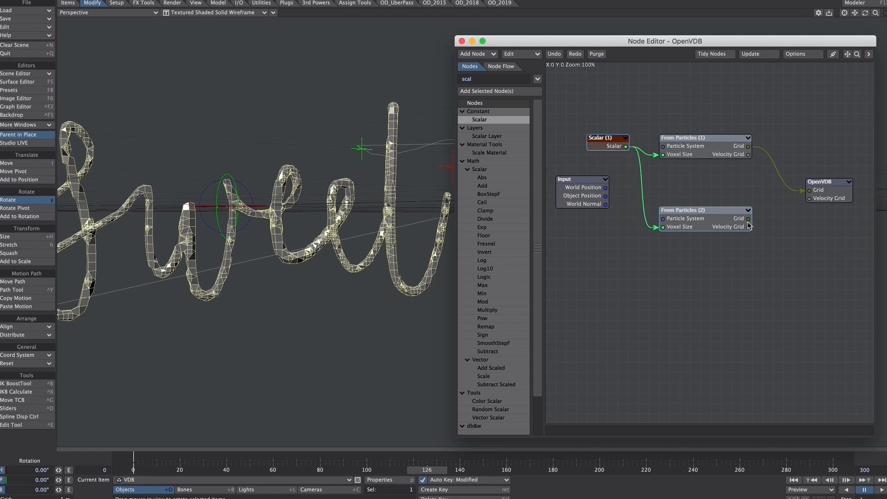
pyautogui.moveTo(748, 218); pyautogui.dragTo(809, 190)
pyautogui.moveTo(435, 470); pyautogui.dragTo(501, 470)
pyautogui.keyDown('alt'); pyautogui.moveTo(384, 249); pyautogui.dragTo(280, 250); pyautogui.keyUp('alt')
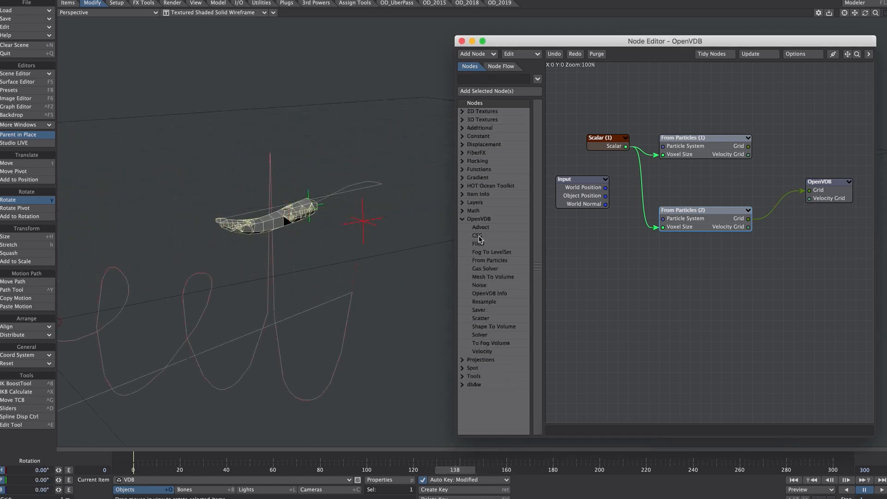
# Add an OpenVDB CSG node above the OpenVDB node and shift the Scalar and From Particles nodes aside to make room
pyautogui.doubleClick(479, 236)
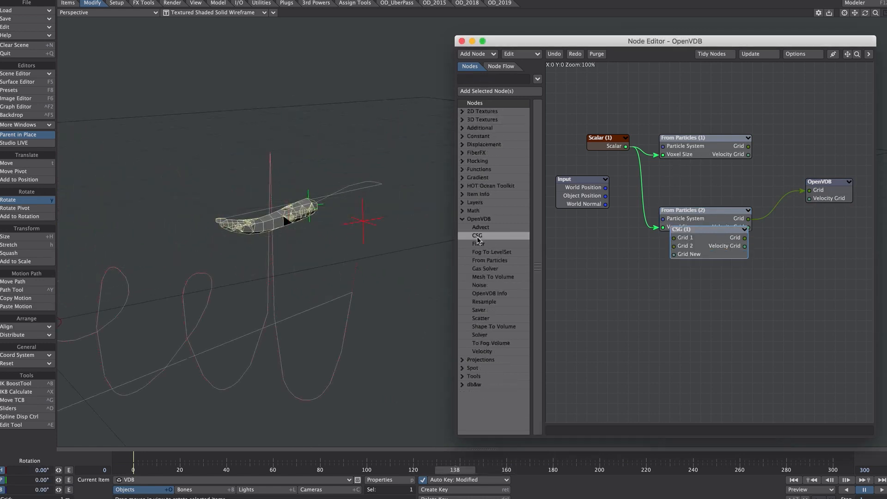
pyautogui.moveTo(718, 230); pyautogui.dragTo(801, 138)
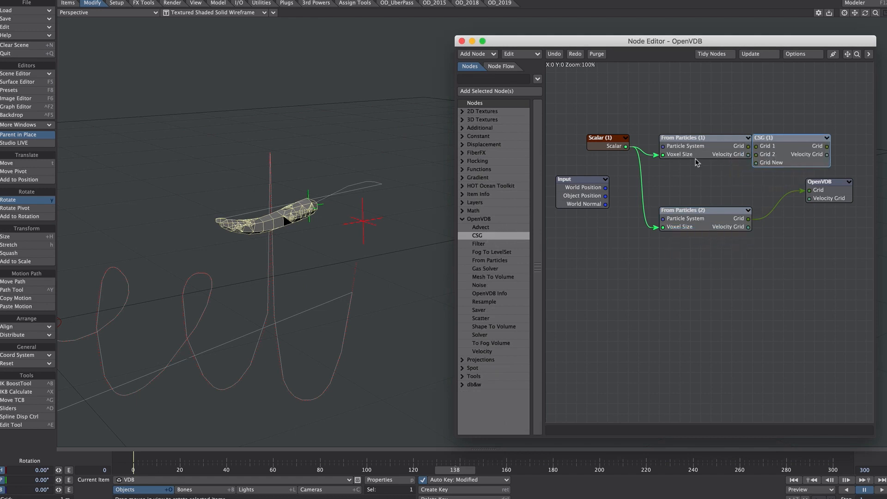
pyautogui.moveTo(700, 113); pyautogui.dragTo(632, 255)
# Connect both From Particles grids to CSG's Grid 1 and Grid 2 and its output to OpenVDB, placing CSG between them
pyautogui.moveTo(712, 151); pyautogui.dragTo(755, 146)
pyautogui.moveTo(676, 228); pyautogui.dragTo(756, 155)
pyautogui.moveTo(826, 146); pyautogui.dragTo(809, 190)
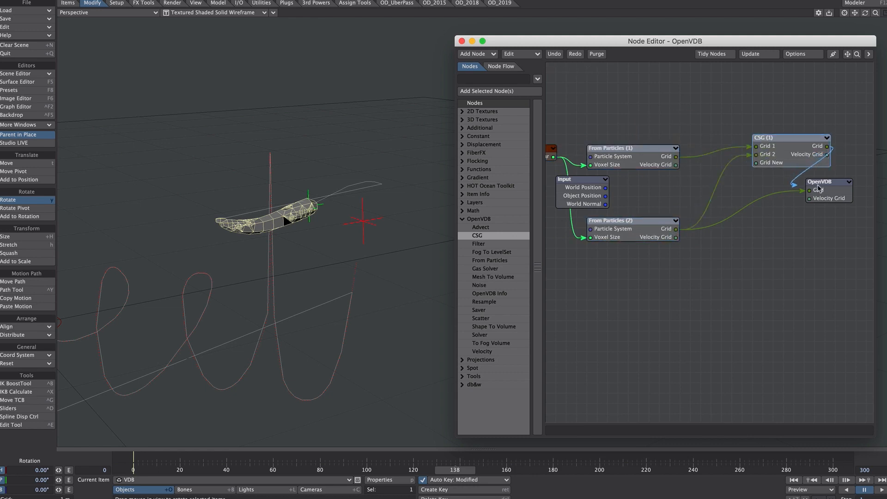
pyautogui.moveTo(780, 157); pyautogui.dragTo(747, 188)
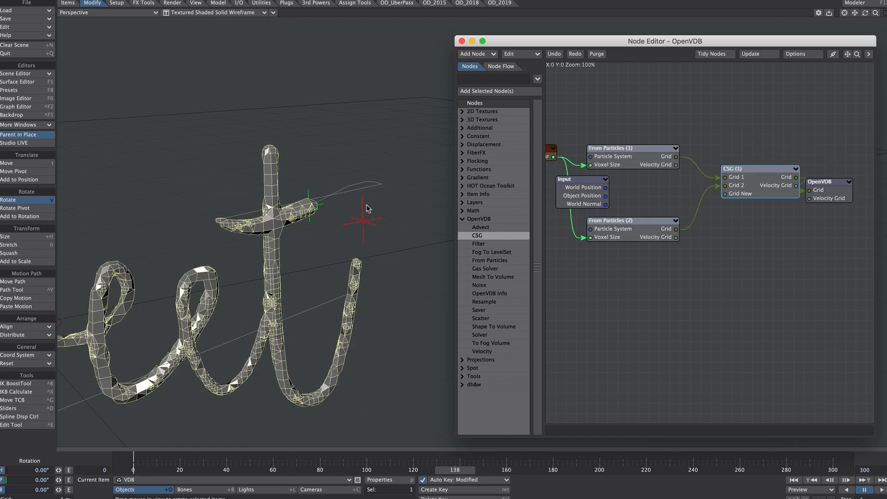
# Inspect the combined lettering and crossbar mesh, and check the CSG node's settings before closing them
pyautogui.moveTo(261, 225); pyautogui.dragTo(360, 231)
pyautogui.doubleClick(769, 182)
pyautogui.click(592, 68)
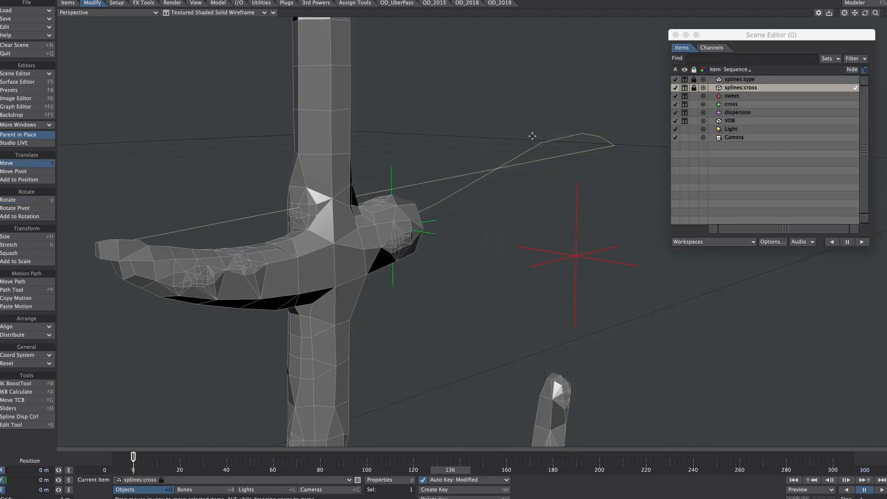
# Set Auto Key to Fixed and move the splines:cross object to −50 mm on Z
pyautogui.click(741, 92)
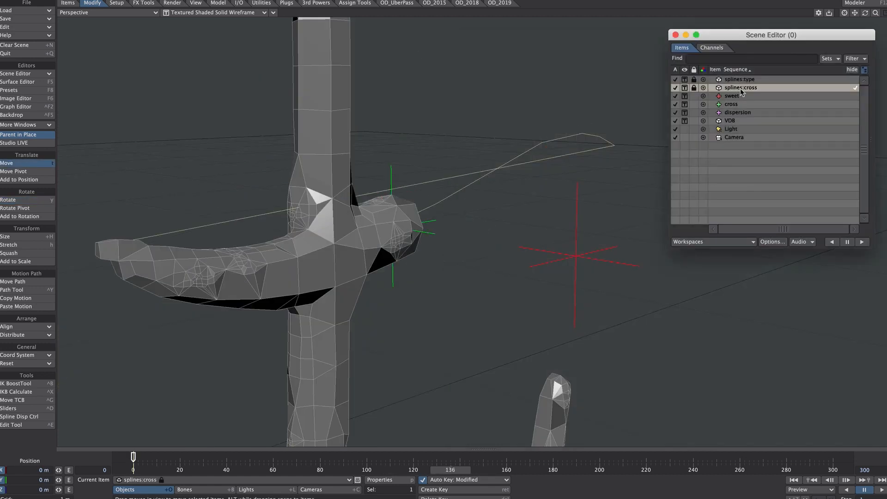
pyautogui.click(478, 480)
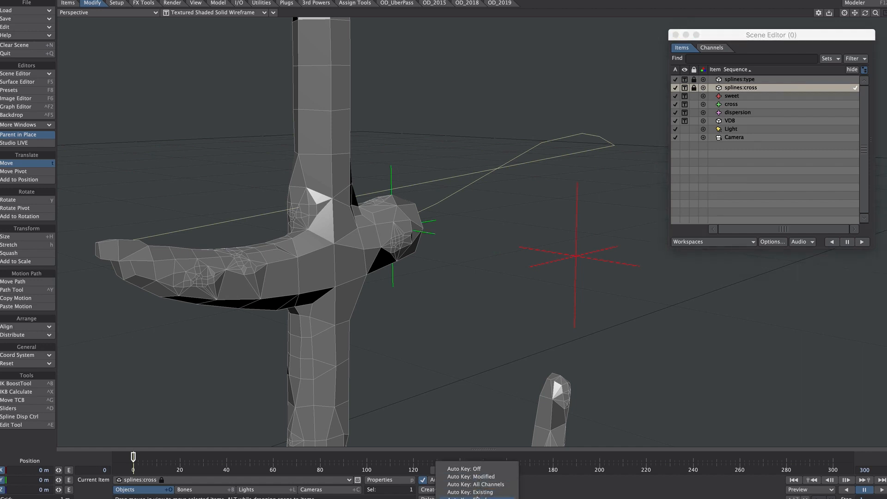
pyautogui.click(477, 497)
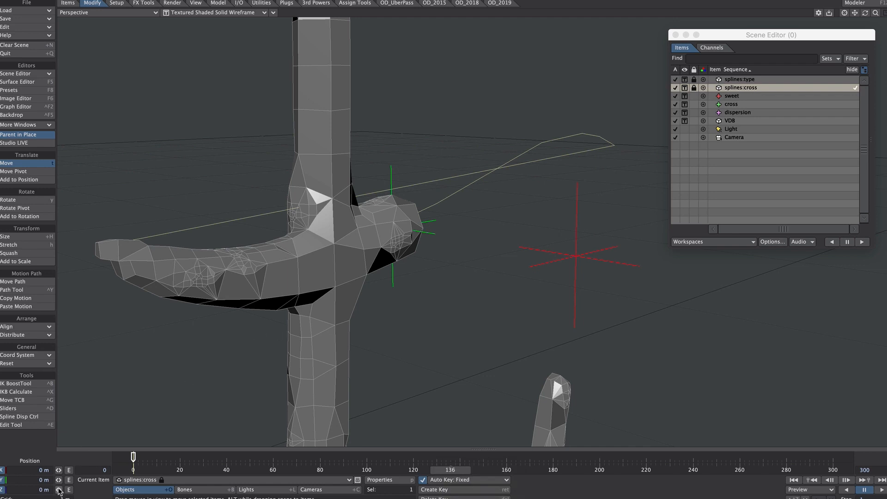
pyautogui.click(59, 489)
pyautogui.moveTo(59, 489); pyautogui.dragTo(54, 489)
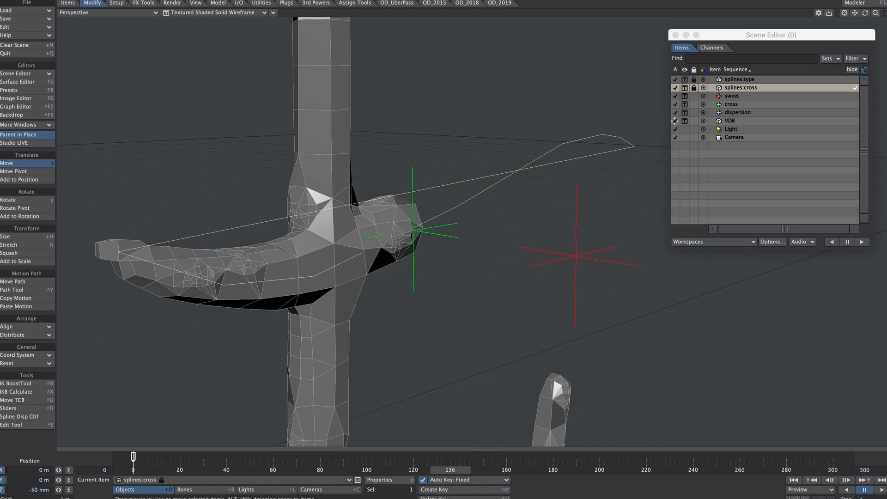
# Deactivate and hide the VDB object, move to frame 138, and activate and show it again to refresh the mesh
pyautogui.click(675, 121)
pyautogui.click(685, 121)
pyautogui.click(679, 127)
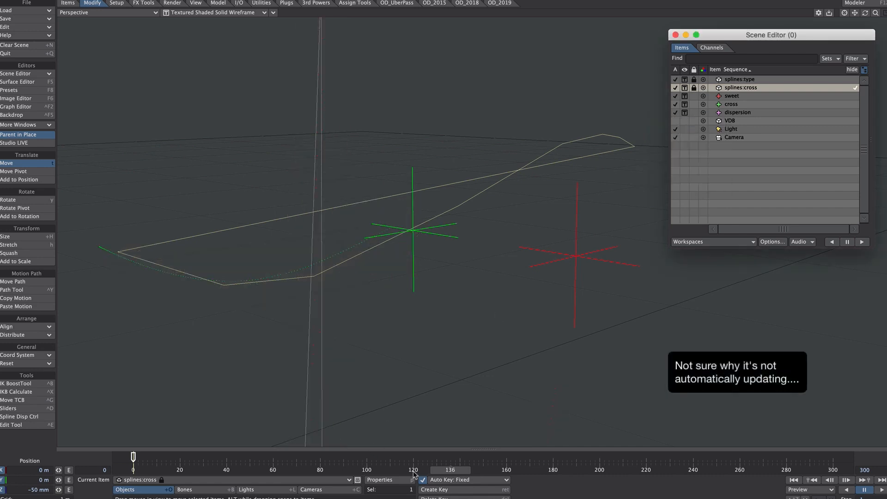
pyautogui.moveTo(445, 471)
pyautogui.mouseDown()
pyautogui.moveTo(434, 471)
pyautogui.moveTo(463, 471)
pyautogui.moveTo(455, 471)
pyautogui.mouseUp()
pyautogui.click(680, 126)
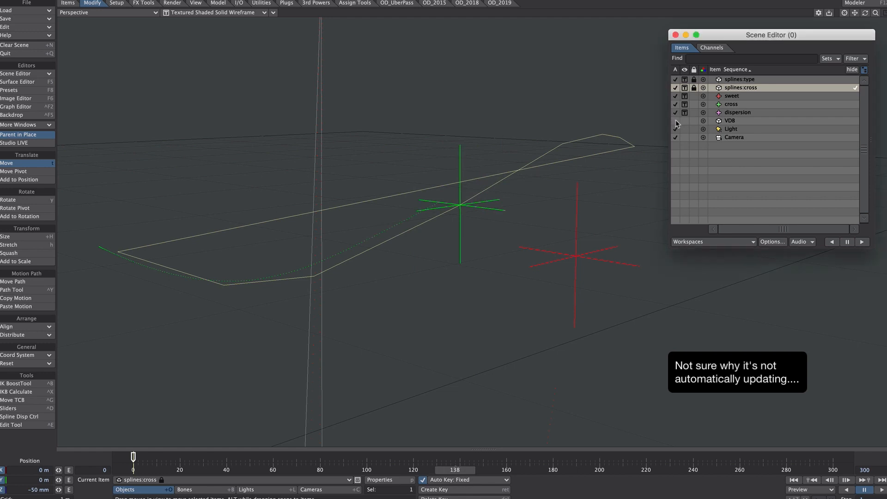
pyautogui.click(685, 121)
pyautogui.click(684, 181)
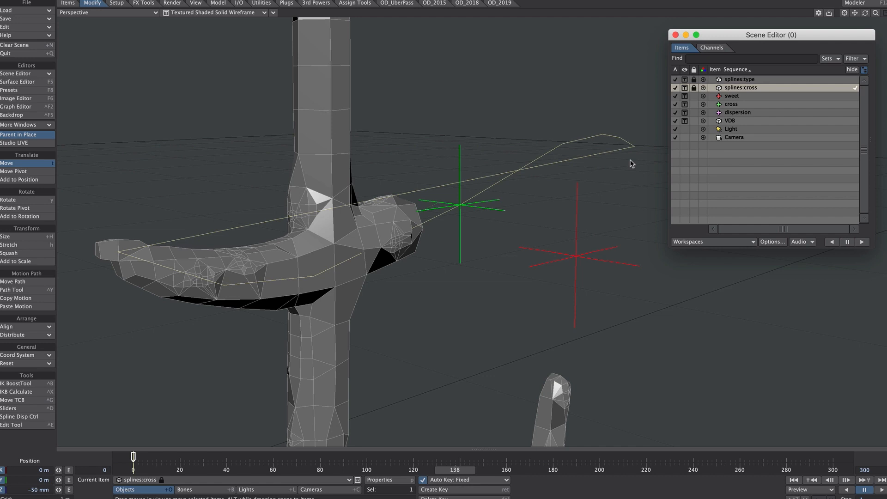
# Find and open FX_Browser, place it over the Scene Editor, and open the cross/FX_Emitter properties
pyautogui.hotkey('ctrl', 'f')
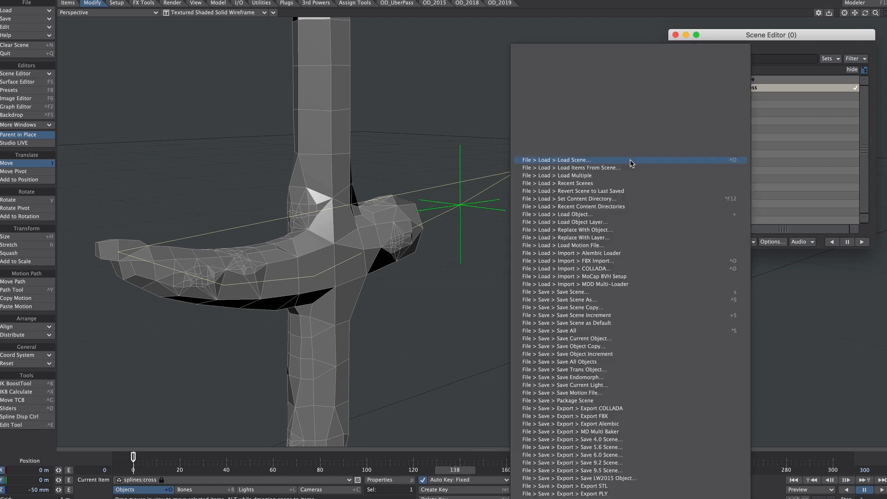
pyautogui.write('fx')
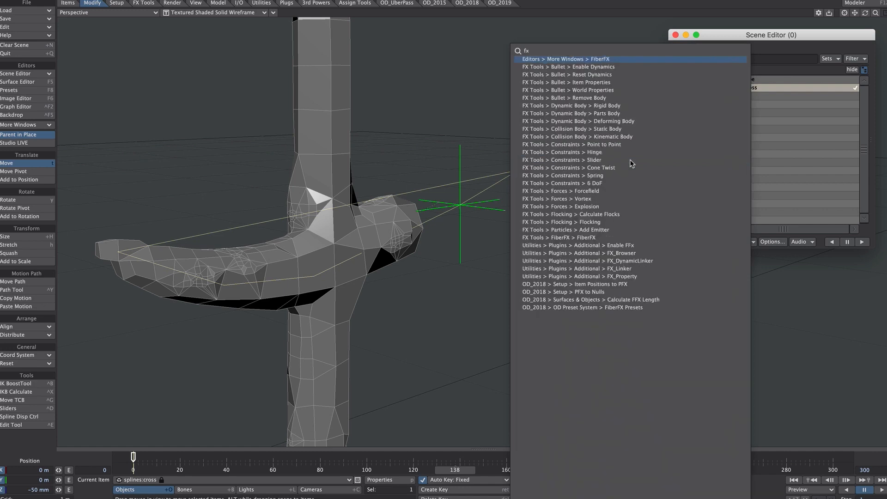
pyautogui.write('_b')
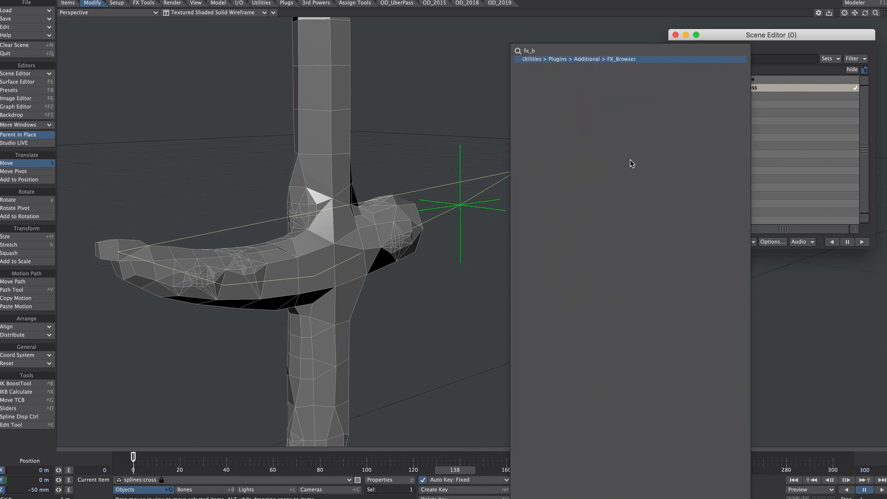
pyautogui.press('Return')
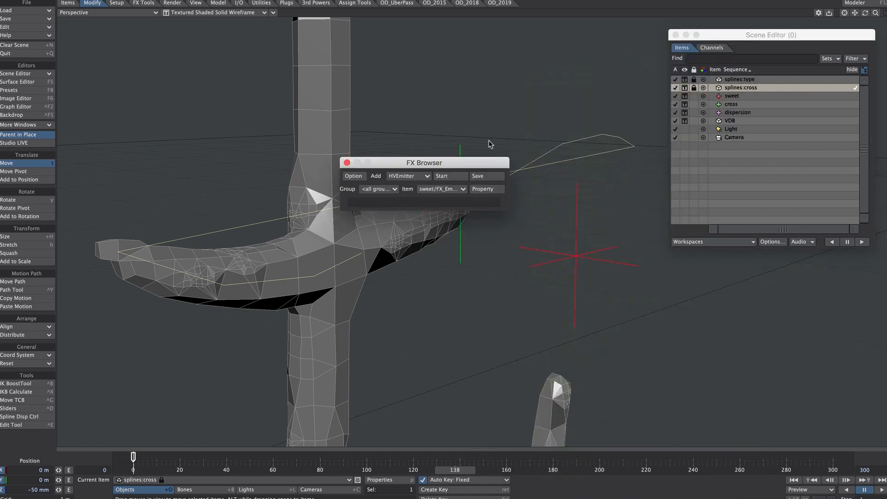
pyautogui.moveTo(730, 89); pyautogui.dragTo(749, 96)
pyautogui.click(735, 116)
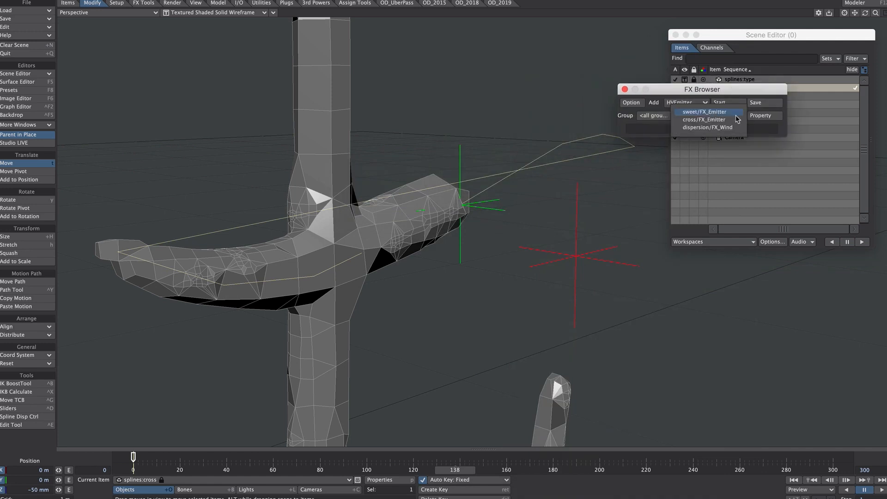
pyautogui.click(734, 121)
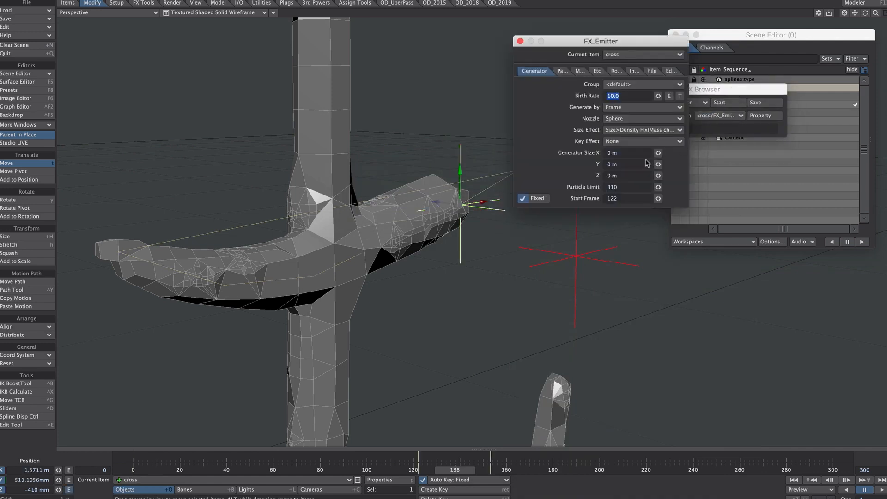
# Move the FX_Emitter window below the FX Browser and toggle World Coordinates in the cross emitter's motion settings to refresh the particles
pyautogui.moveTo(653, 46); pyautogui.dragTo(756, 197)
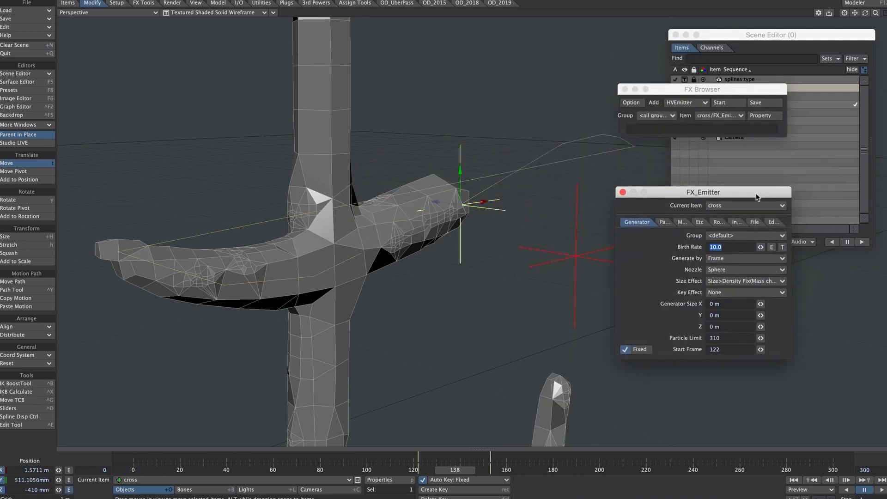
pyautogui.click(663, 222)
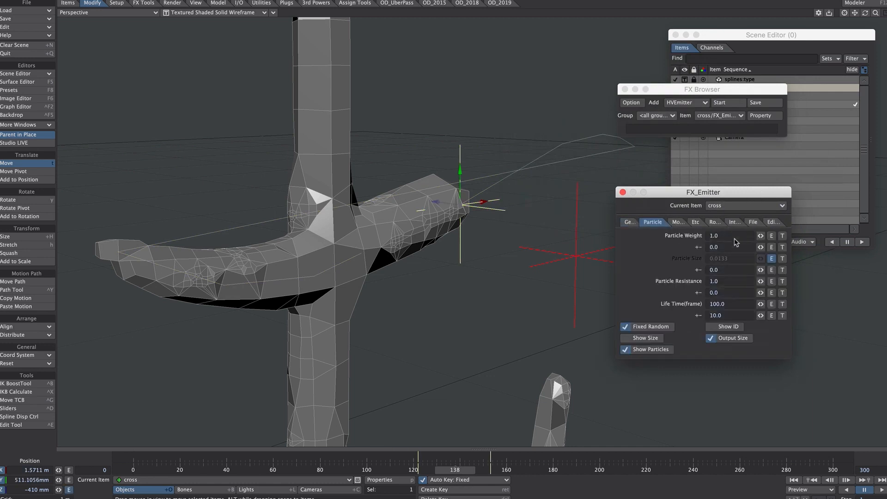
pyautogui.click(675, 222)
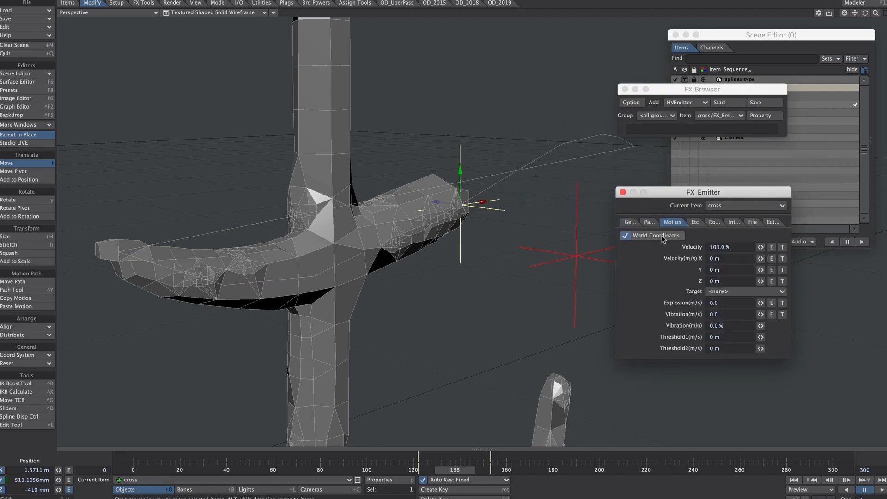
pyautogui.click(662, 236)
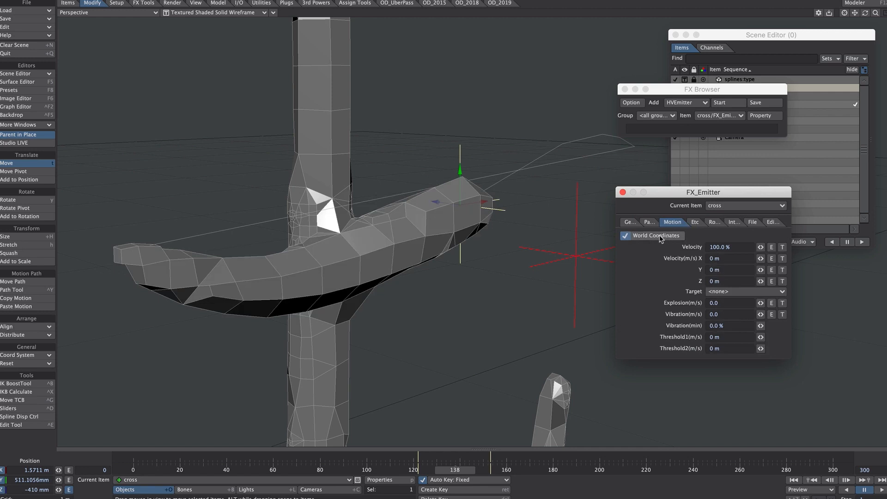
# Nudge the Z position of splines:cross and toggle World Coordinates on the cross emitter to refresh its particles
pyautogui.click(666, 237)
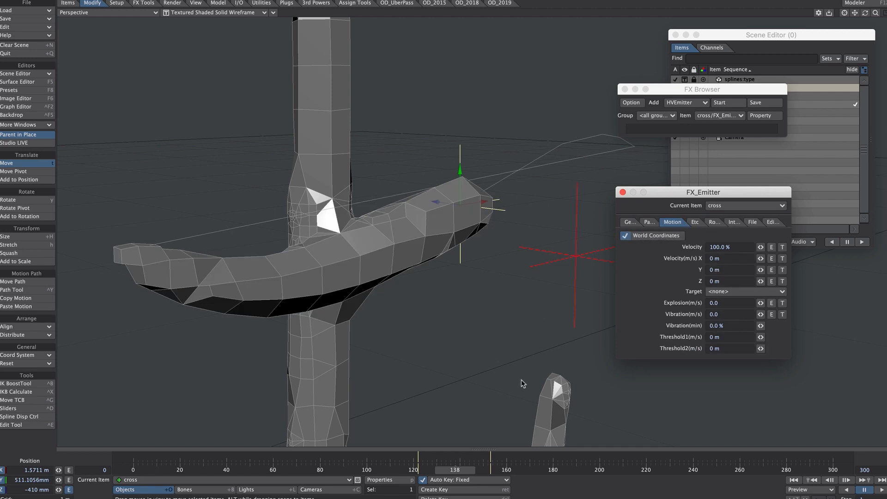
pyautogui.click(460, 468)
pyautogui.click(737, 87)
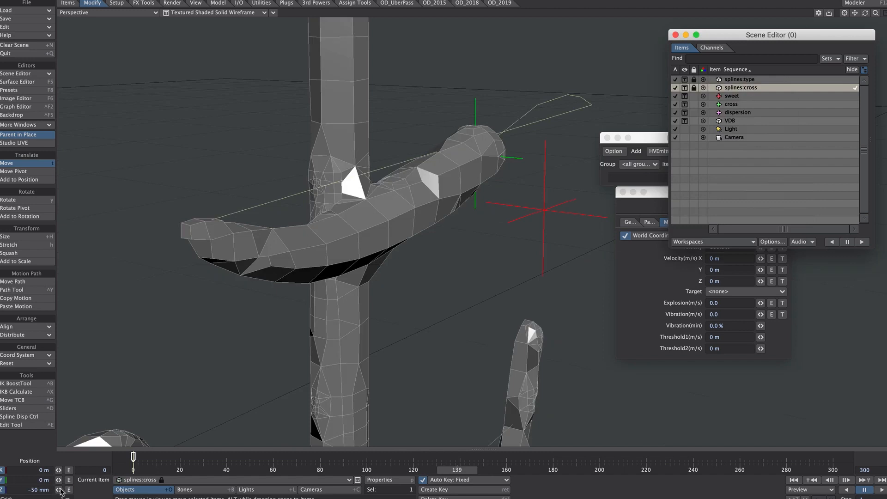
pyautogui.moveTo(59, 490); pyautogui.dragTo(60, 489)
pyautogui.click(654, 260)
pyautogui.click(656, 236)
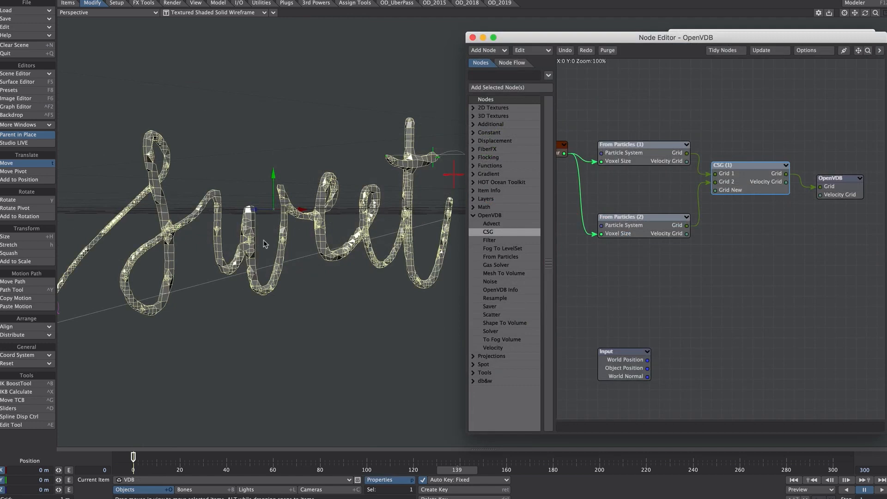
# Set the OpenVDB output node's Adaptive value to 0 and display the viewport as Textured Shaded Solid
pyautogui.doubleClick(847, 184)
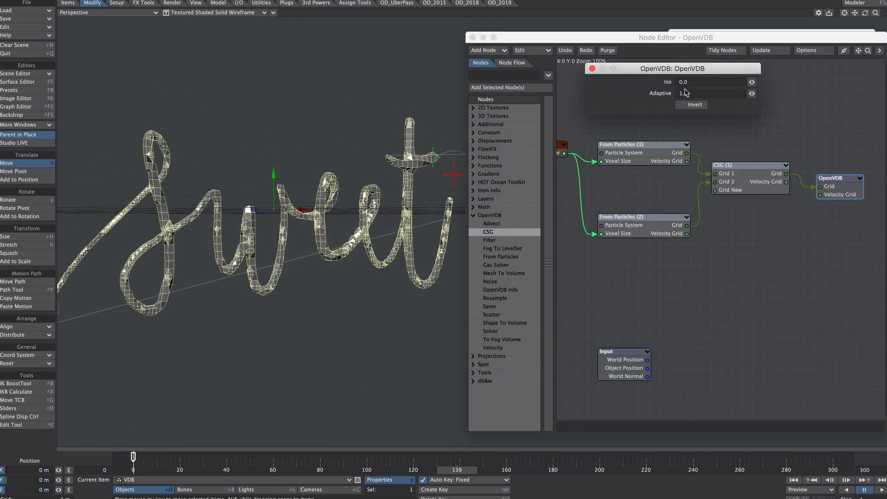
pyautogui.moveTo(696, 92); pyautogui.dragTo(642, 92)
pyautogui.write('0')
pyautogui.press('Return')
pyautogui.click(593, 68)
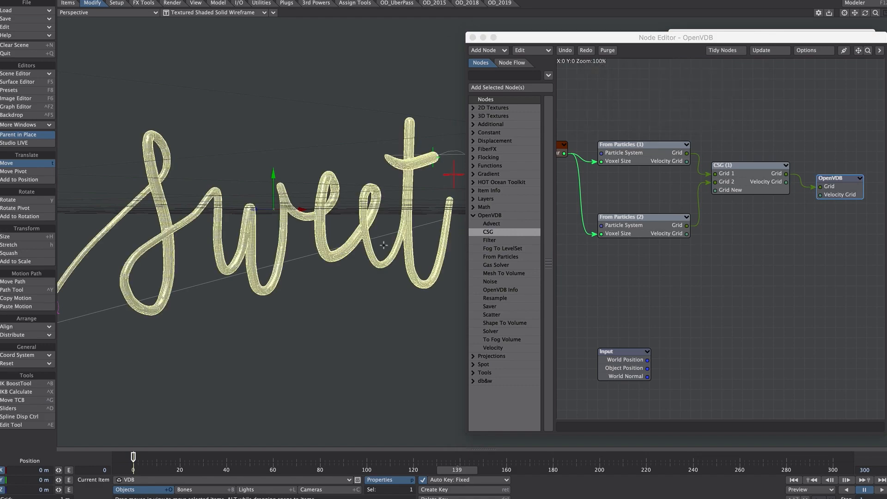
pyautogui.moveTo(328, 238)
pyautogui.keyDown('ctrl'); pyautogui.keyDown('alt'); pyautogui.mouseDown()
pyautogui.moveTo(421, 238)
pyautogui.moveTo(323, 185)
pyautogui.moveTo(212, 50)
pyautogui.mouseUp(); pyautogui.keyUp('alt'); pyautogui.keyUp('ctrl')
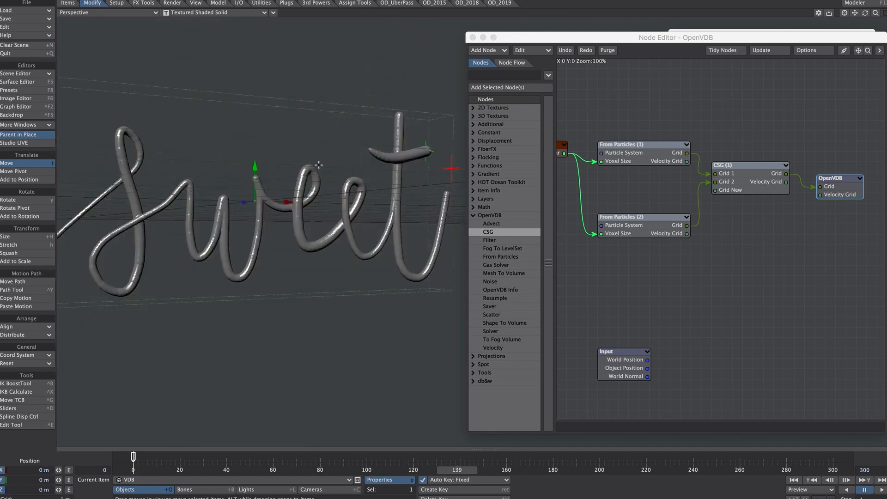
# Add a Filter node set to Dilate with a Voxel Offset of 3.0 between the CSG and OpenVDB nodes
pyautogui.moveTo(488, 244); pyautogui.dragTo(801, 289)
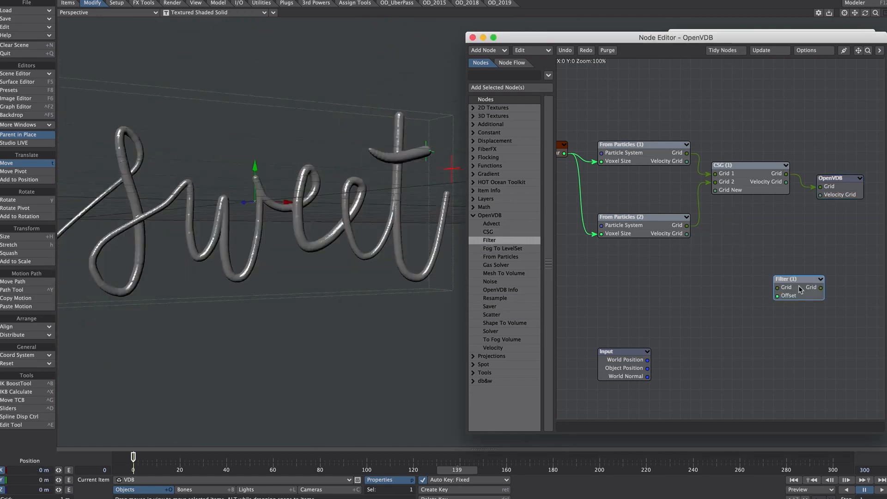
pyautogui.doubleClick(800, 289)
pyautogui.click(697, 81)
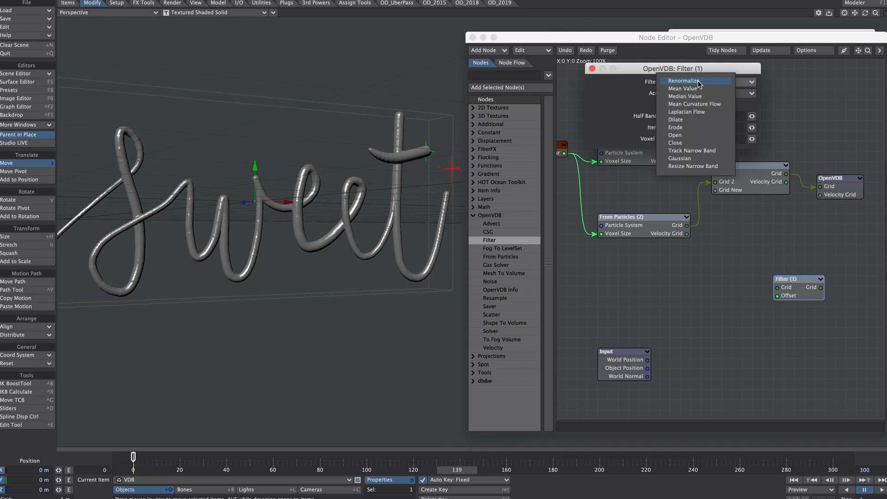
pyautogui.click(687, 121)
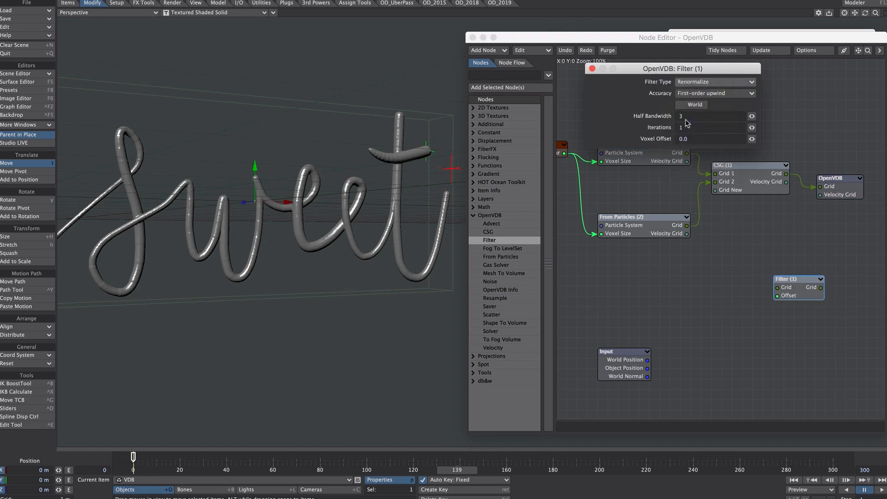
pyautogui.click(593, 68)
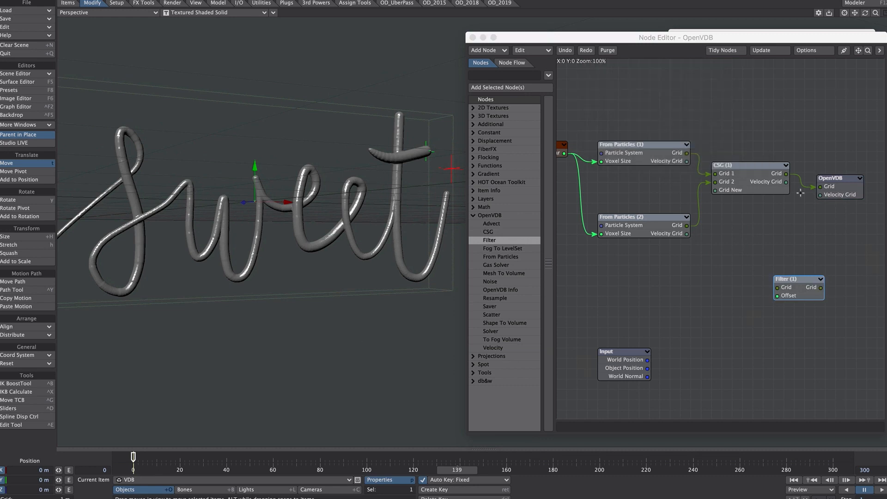
pyautogui.moveTo(785, 173); pyautogui.dragTo(820, 186)
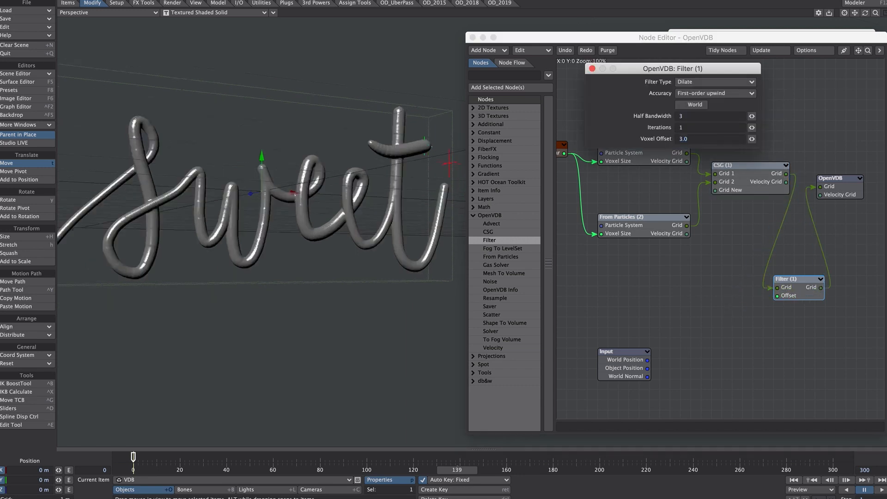
pyautogui.keyDown('alt'); pyautogui.moveTo(445, 183); pyautogui.dragTo(500, 191); pyautogui.keyUp('alt')
# Add a second Filter node between Filter (1) and the OpenVDB node and set its type to Gaussian
pyautogui.doubleClick(488, 240)
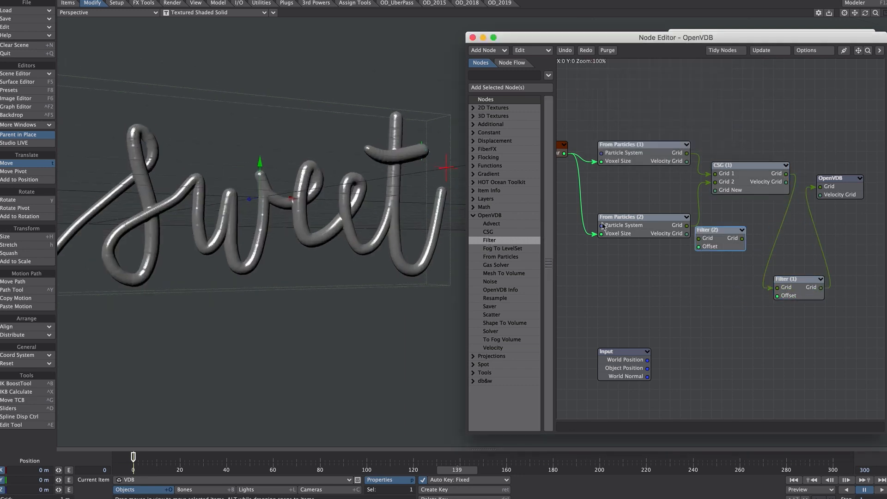
pyautogui.moveTo(788, 285); pyautogui.dragTo(766, 307)
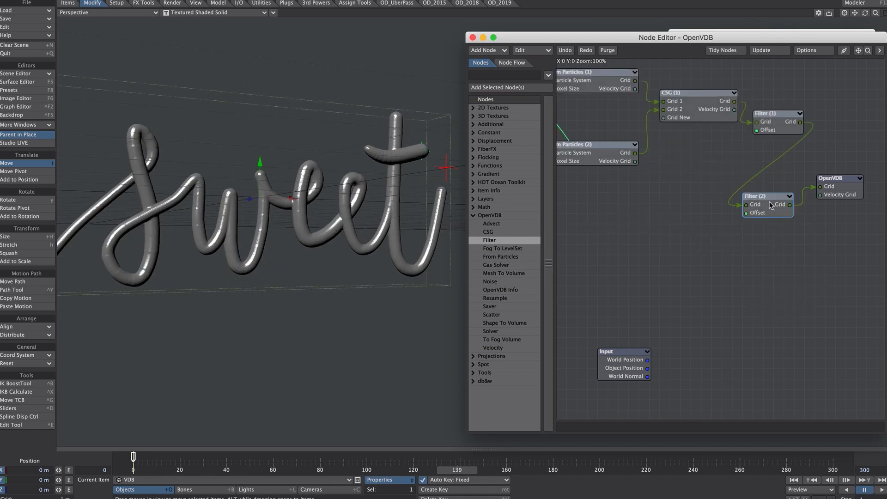
pyautogui.doubleClick(770, 206)
pyautogui.click(698, 79)
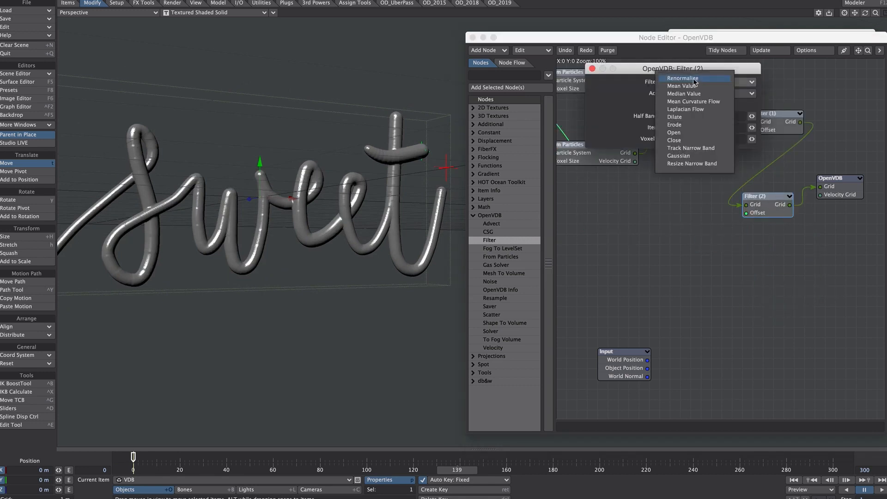
pyautogui.click(683, 156)
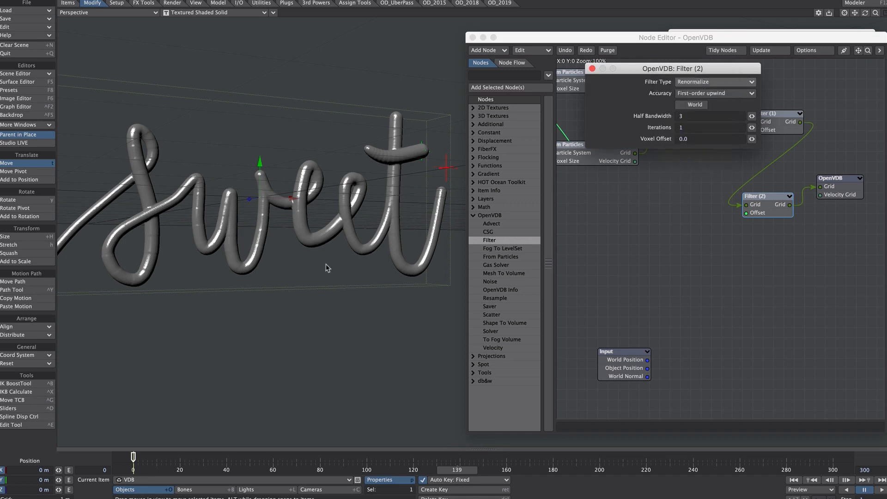
# Enable Smoothing on the VDB object's volume mesh surface in the Surface Editor
pyautogui.scroll(5, 230, 215)
pyautogui.press('F5')
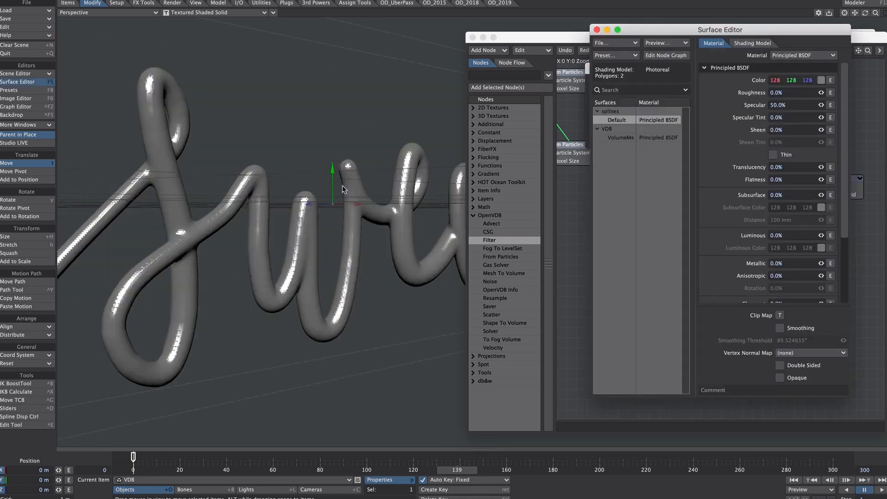
pyautogui.click(617, 138)
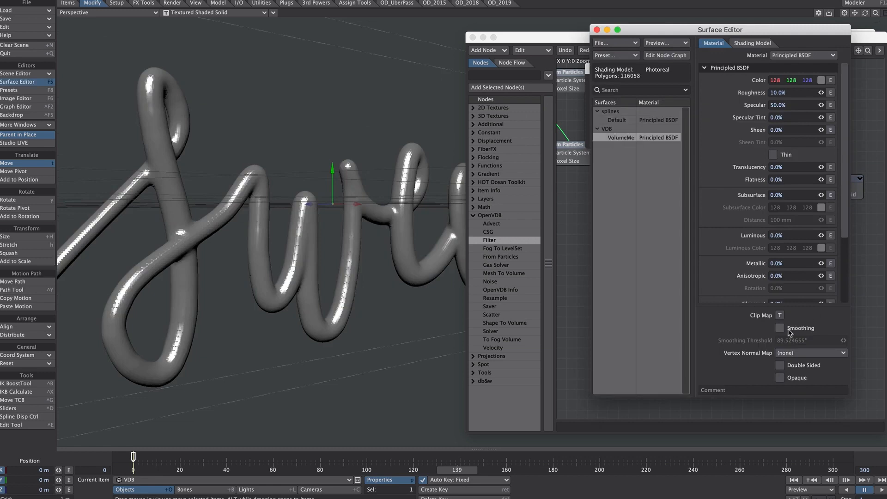
pyautogui.click(780, 328)
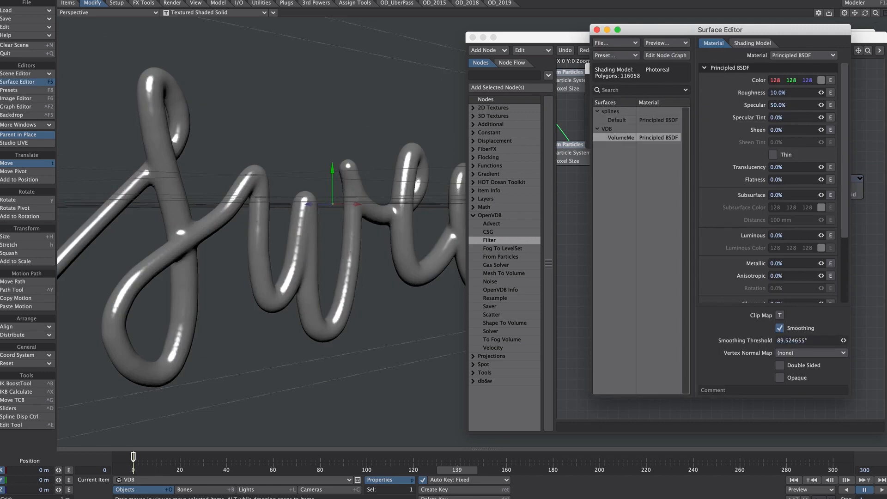
pyautogui.click(597, 30)
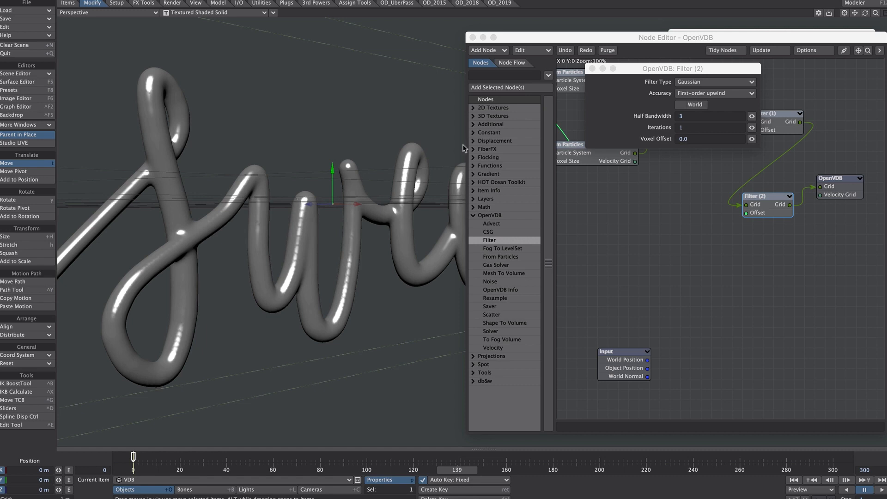
# Set the Gaussian filter's Iterations to 3 and close its properties
pyautogui.click(687, 128)
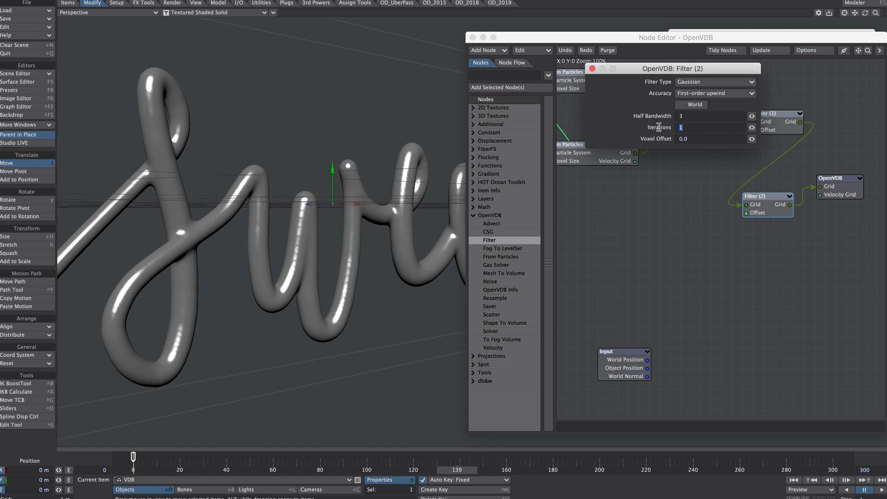
pyautogui.write('3')
pyautogui.press('Tab')
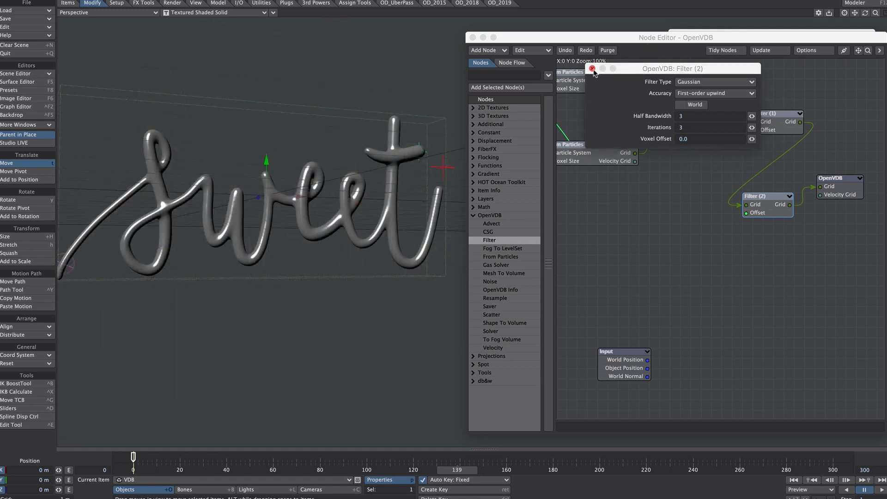
pyautogui.click(592, 68)
# Open the sweet/FX_Emitter particle size envelope from FX_Browser and lower its frame 120 key to 0.0246
pyautogui.rightClick(602, 165)
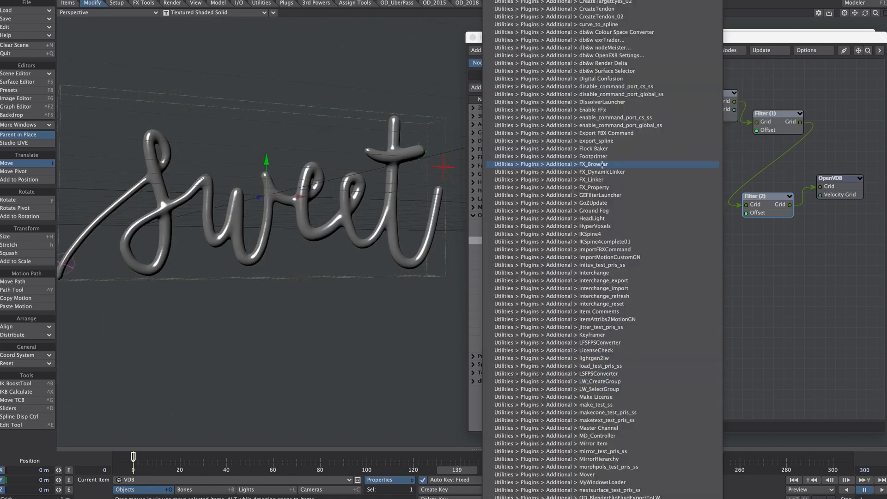
pyautogui.click(602, 165)
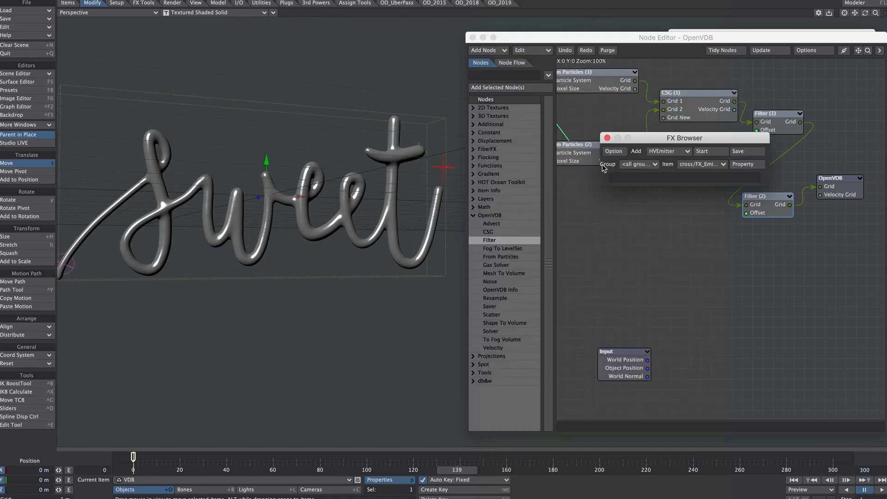
pyautogui.click(702, 164)
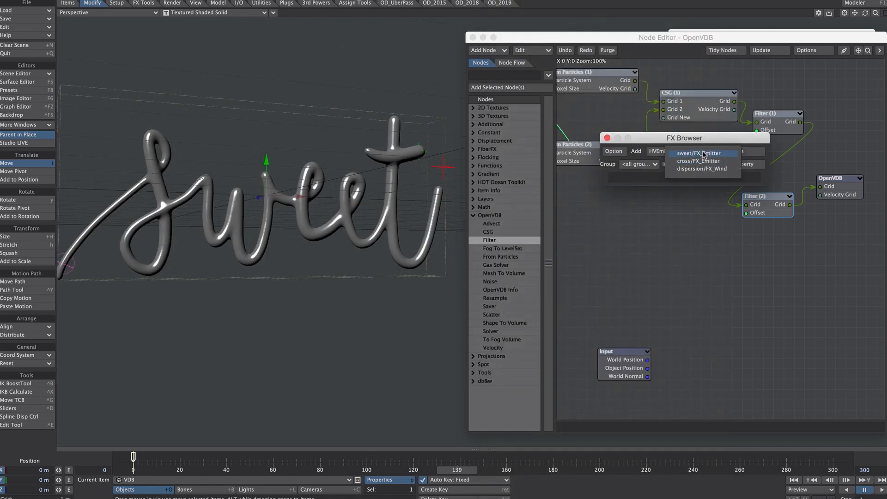
pyautogui.click(702, 153)
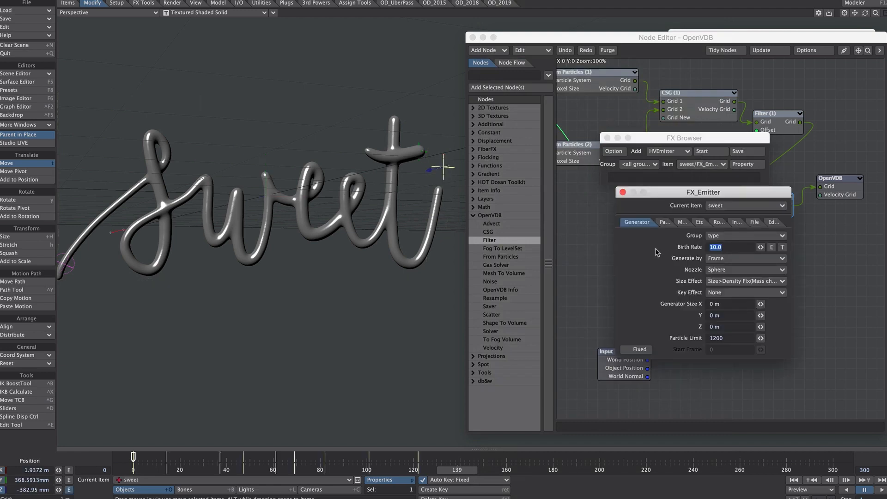
pyautogui.click(666, 223)
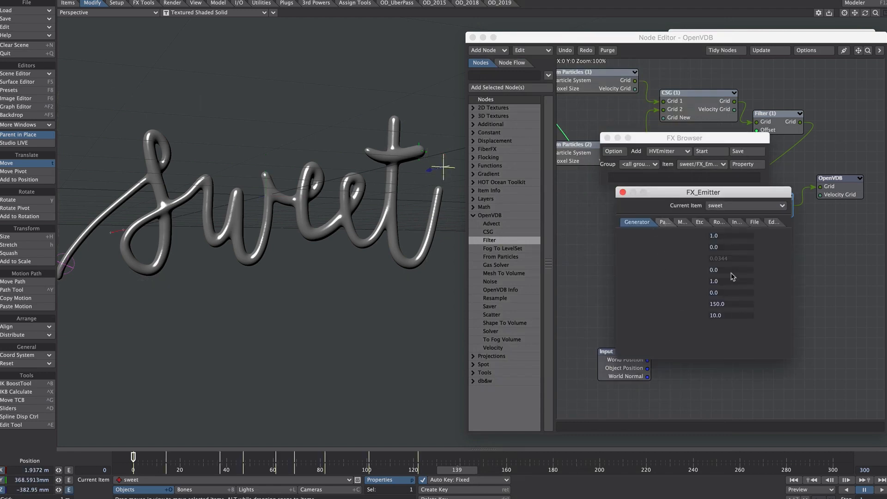
pyautogui.click(772, 259)
pyautogui.moveTo(798, 160); pyautogui.dragTo(753, 198, button='right')
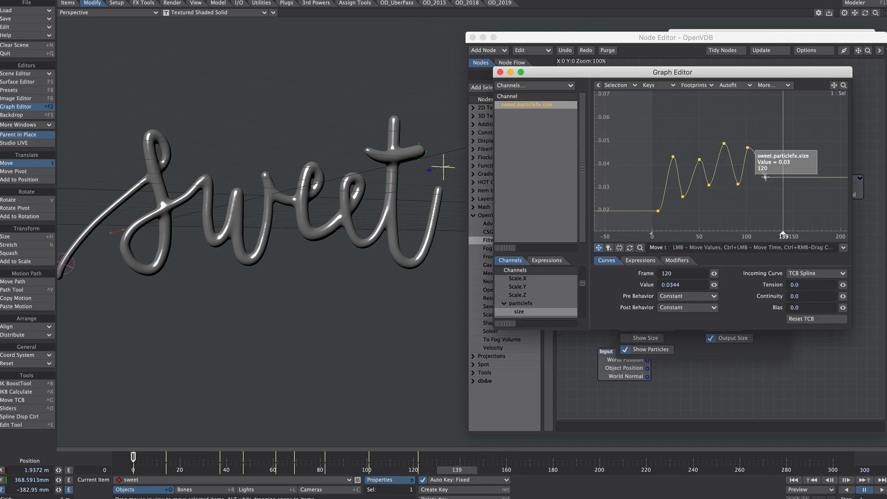
pyautogui.moveTo(765, 176); pyautogui.dragTo(764, 198)
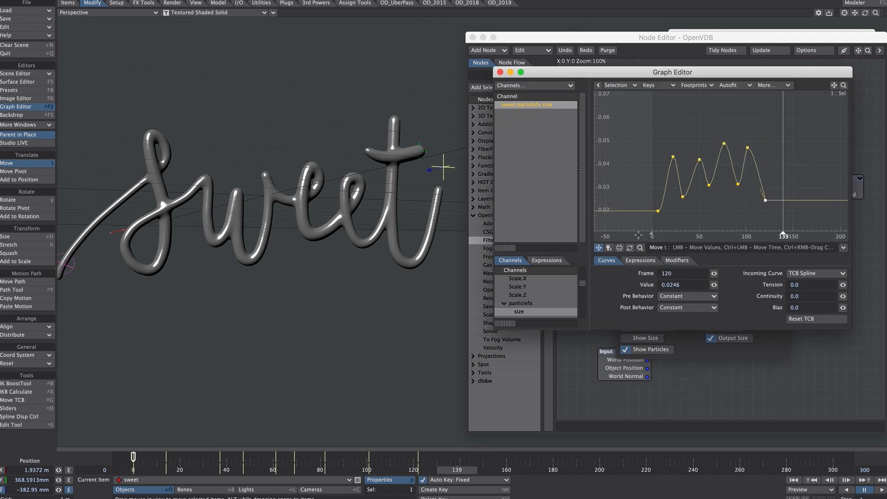
# Try an Adaptive value of 1.0 on the OpenVDB node and restore it to 0.0
pyautogui.doubleClick(825, 187)
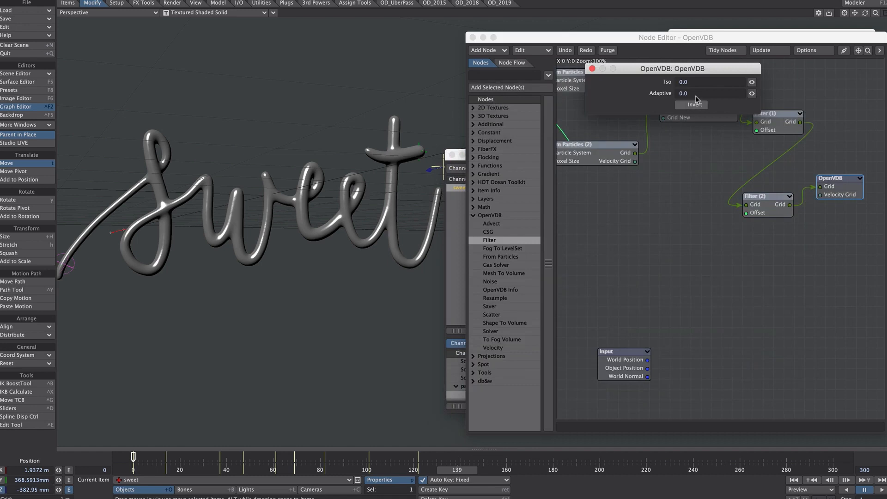
pyautogui.moveTo(694, 93); pyautogui.dragTo(658, 86)
pyautogui.write('1.0')
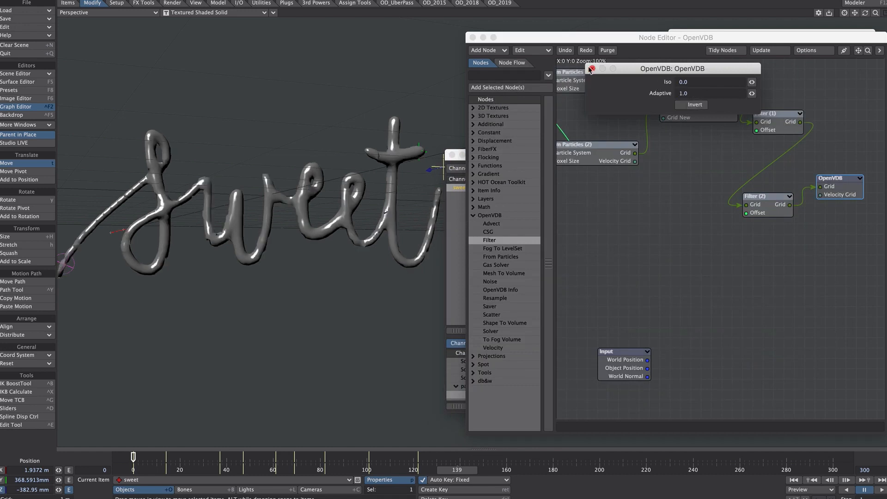
pyautogui.moveTo(696, 93); pyautogui.dragTo(666, 94)
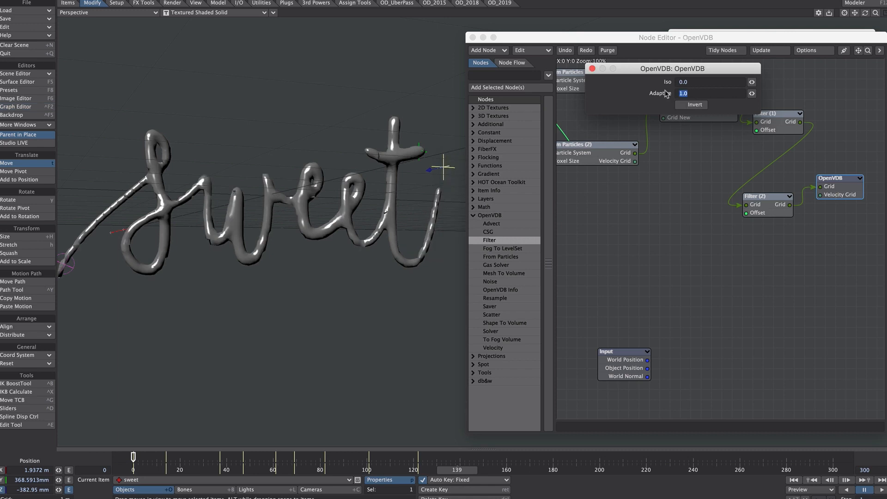
pyautogui.write('0.0')
# Set the Dilate filter's Voxel Offset to 5
pyautogui.doubleClick(765, 124)
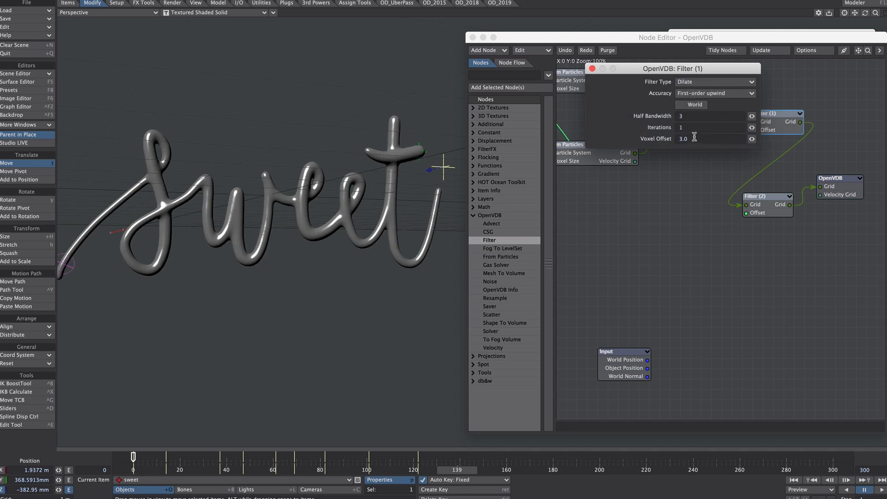
pyautogui.moveTo(693, 139); pyautogui.dragTo(664, 139)
pyautogui.write('5')
pyautogui.press('Return')
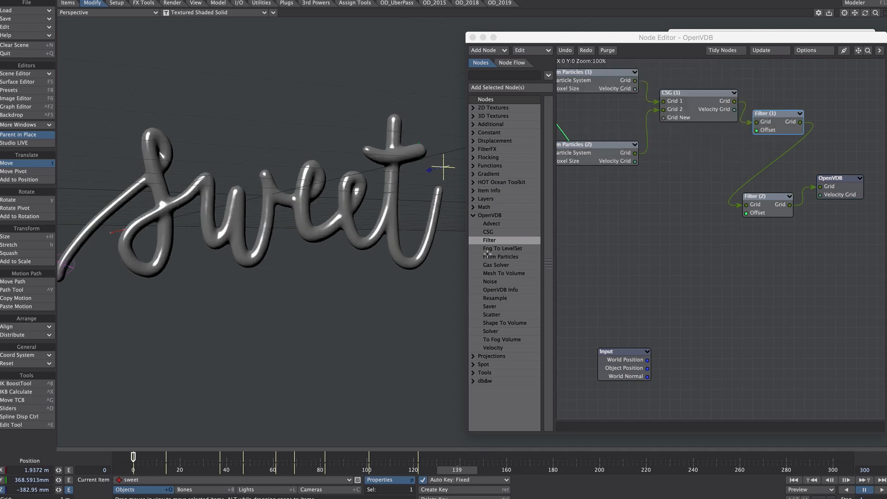
# Add a third Filter node between Filter (2) and OpenVDB, set to Erode with a Voxel Offset of 1.0
pyautogui.doubleClick(499, 240)
pyautogui.moveTo(715, 243); pyautogui.dragTo(789, 205)
pyautogui.moveTo(800, 233); pyautogui.dragTo(820, 187)
pyautogui.doubleClick(758, 249)
pyautogui.click(715, 82)
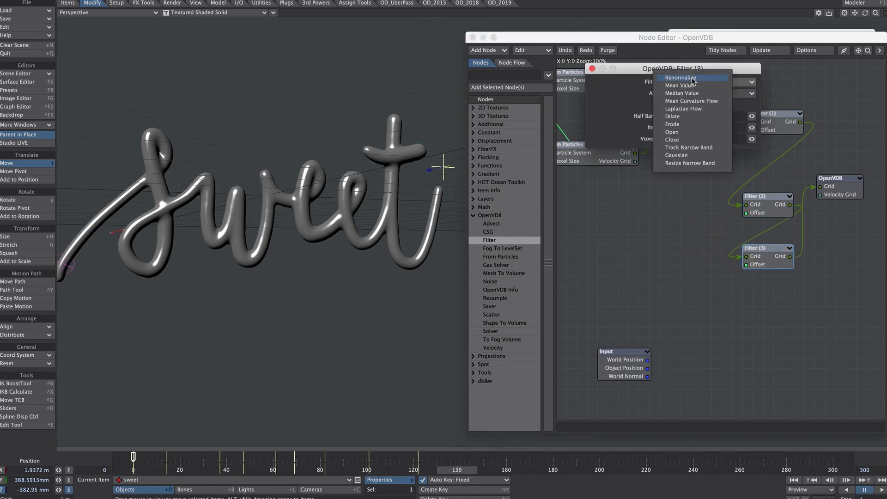
pyautogui.click(696, 126)
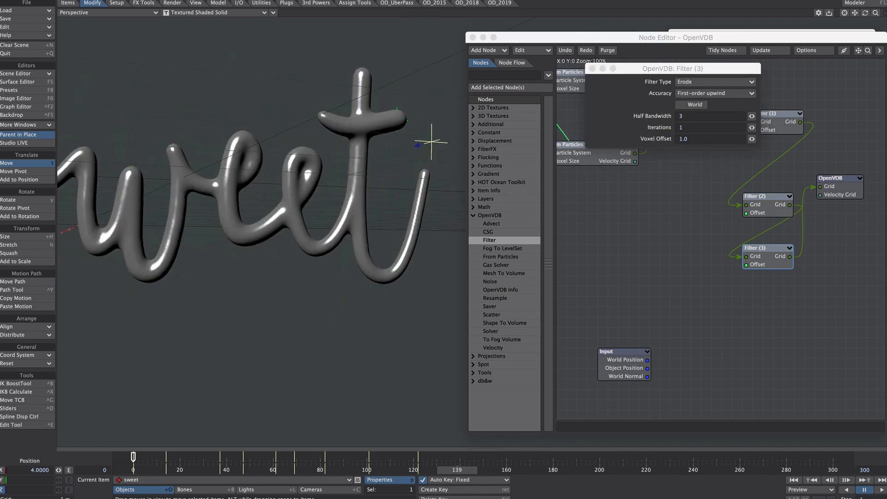
# Add an OpenVDB Saver node and wire it between the Filter (2) grid output and the OpenVDB node
pyautogui.moveTo(316, 202)
pyautogui.keyDown('alt'); pyautogui.mouseDown()
pyautogui.moveTo(311, 190)
pyautogui.moveTo(287, 190)
pyautogui.moveTo(326, 188)
pyautogui.mouseUp(); pyautogui.keyUp('alt')
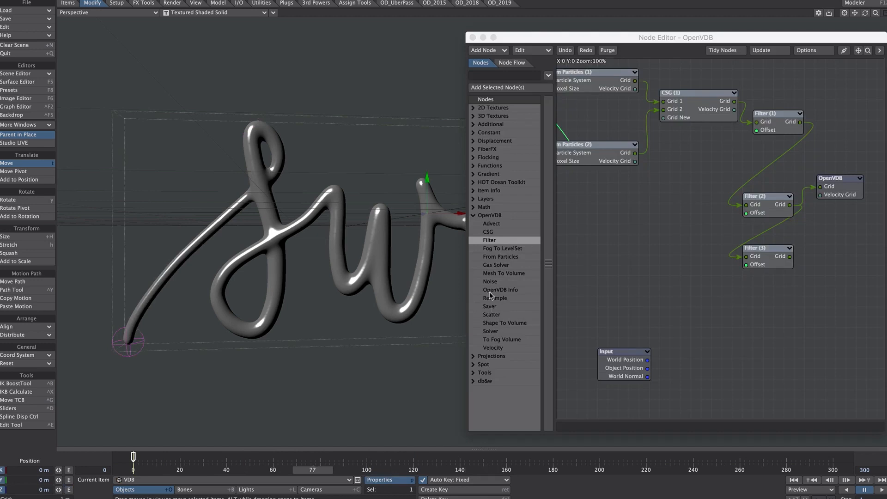
pyautogui.doubleClick(491, 307)
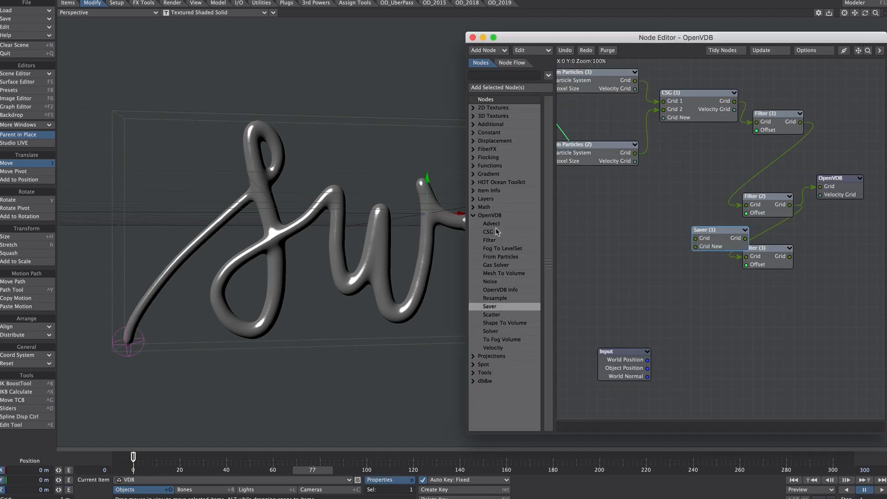
pyautogui.moveTo(711, 230); pyautogui.dragTo(803, 300)
pyautogui.moveTo(790, 204); pyautogui.dragTo(840, 189)
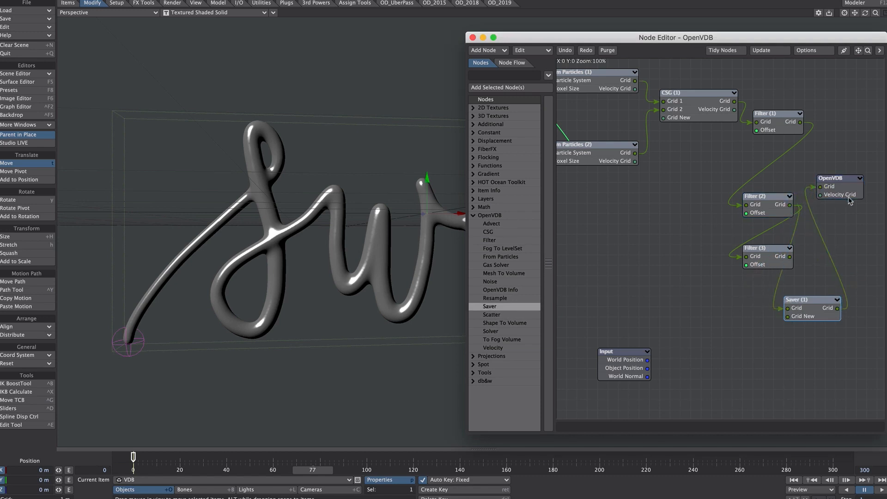
# Configure the Saver node with Save Type Sequence and the GridCache folder, and save the grids under the name sweet
pyautogui.doubleClick(819, 314)
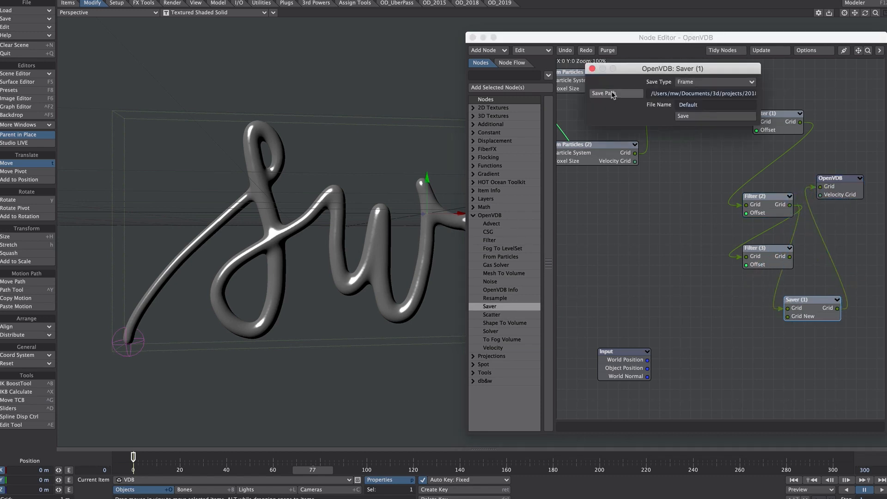
pyautogui.click(688, 82)
pyautogui.click(702, 88)
pyautogui.click(600, 95)
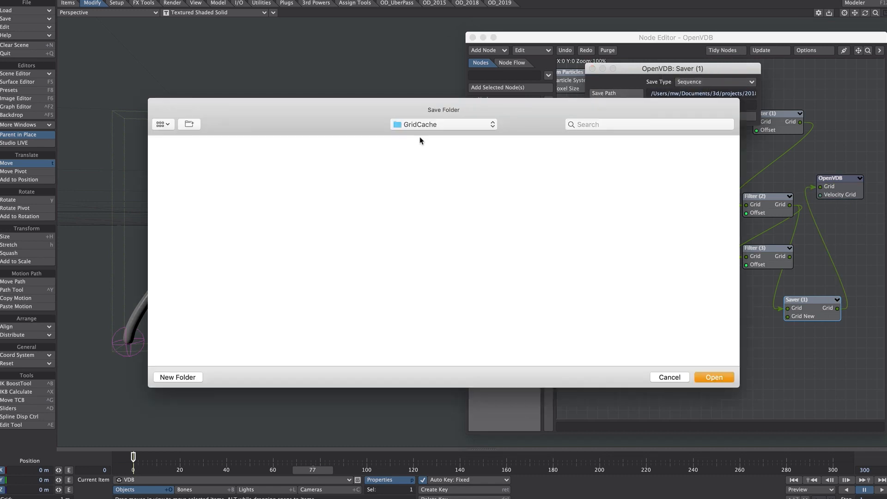
pyautogui.click(714, 377)
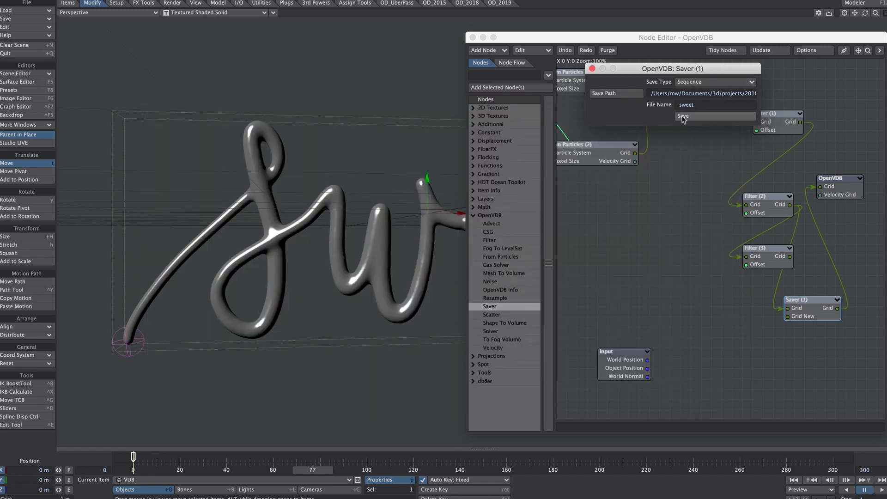
pyautogui.click(683, 116)
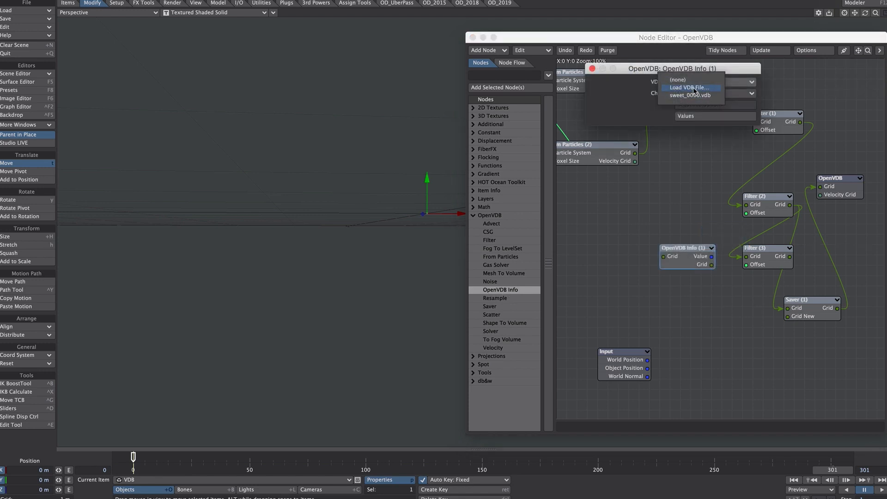
# Load sweet_0000.vdb from GridCache into the OpenVDB Info node and choose the FilteredGrid channel
pyautogui.click(694, 88)
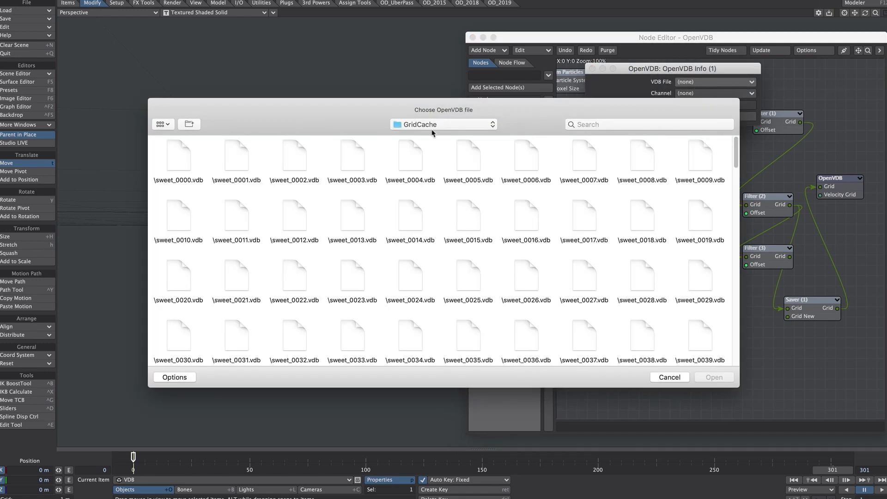
pyautogui.click(188, 159)
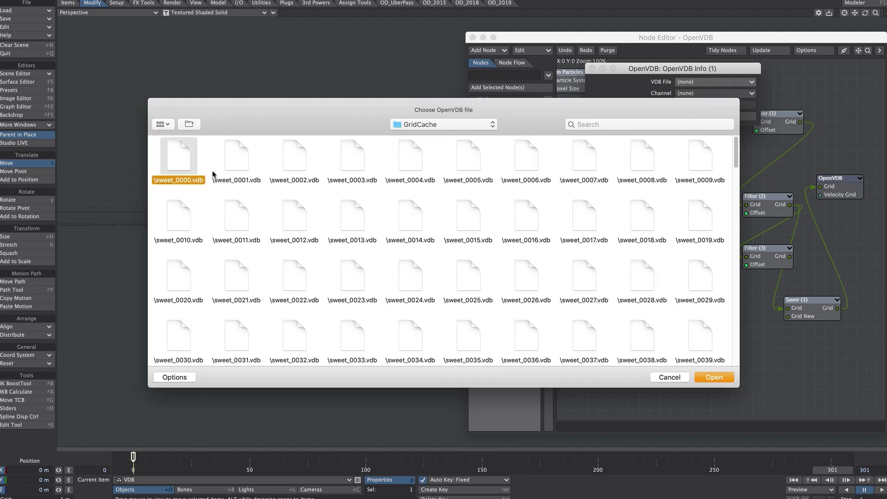
pyautogui.click(705, 376)
pyautogui.click(680, 93)
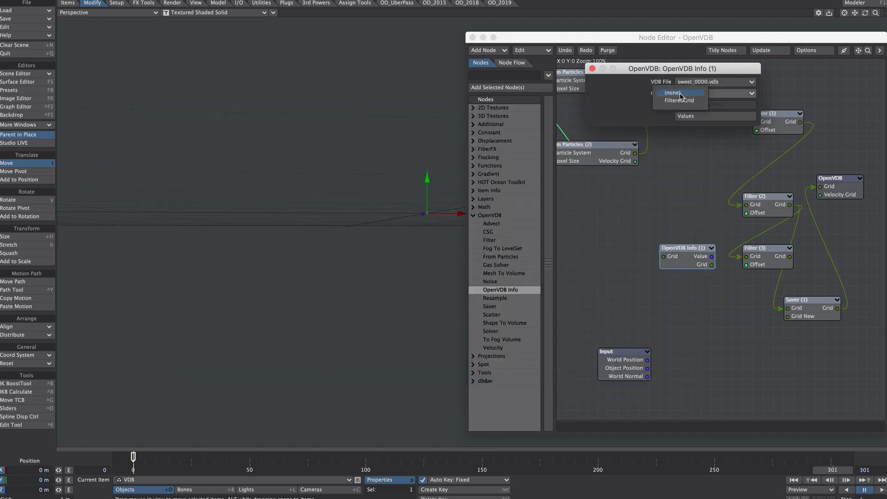
pyautogui.click(704, 101)
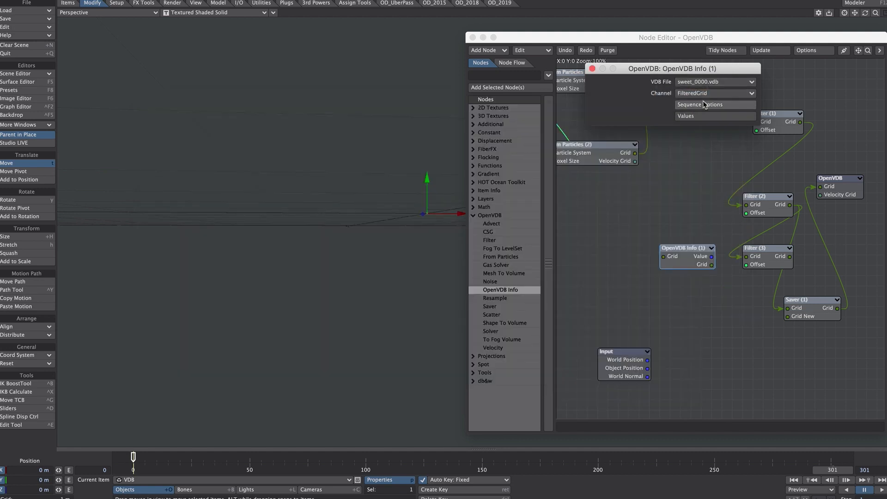
# Review the VDB file's sequence controls and feed the OpenVDB Info grid into the OpenVDB node, closing the node editor
pyautogui.click(688, 106)
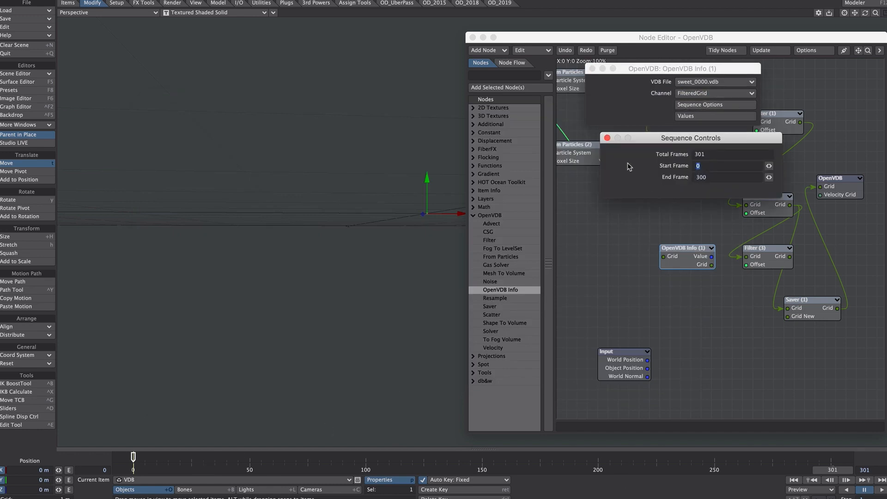
pyautogui.click(607, 138)
pyautogui.click(593, 68)
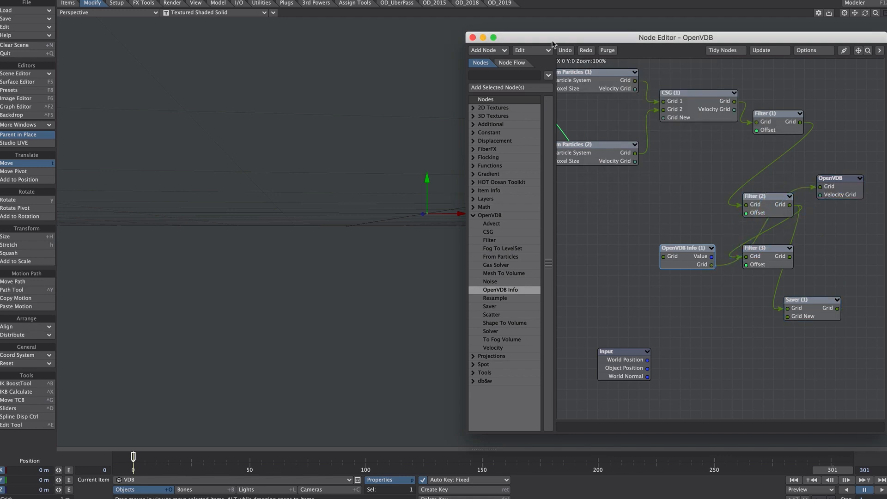
pyautogui.click(472, 38)
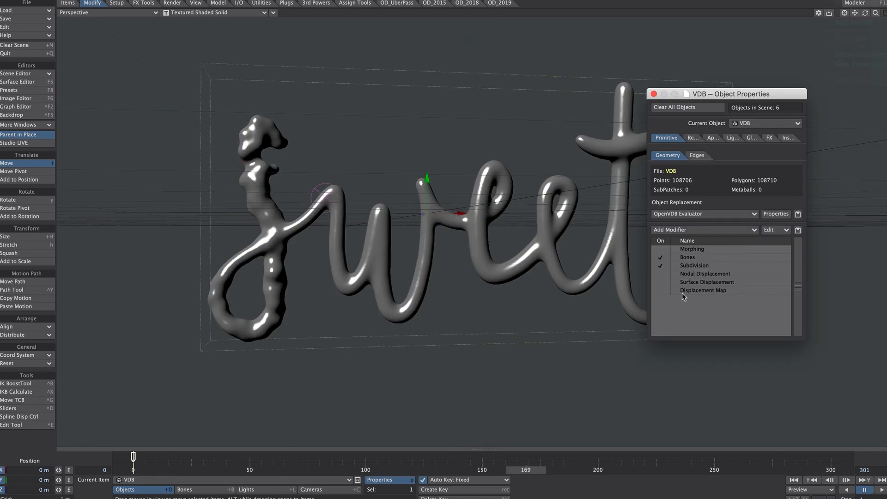
# Open the VDB object's Displacement Map and make its layer a Procedural Texture of type Ripples
pyautogui.doubleClick(705, 290)
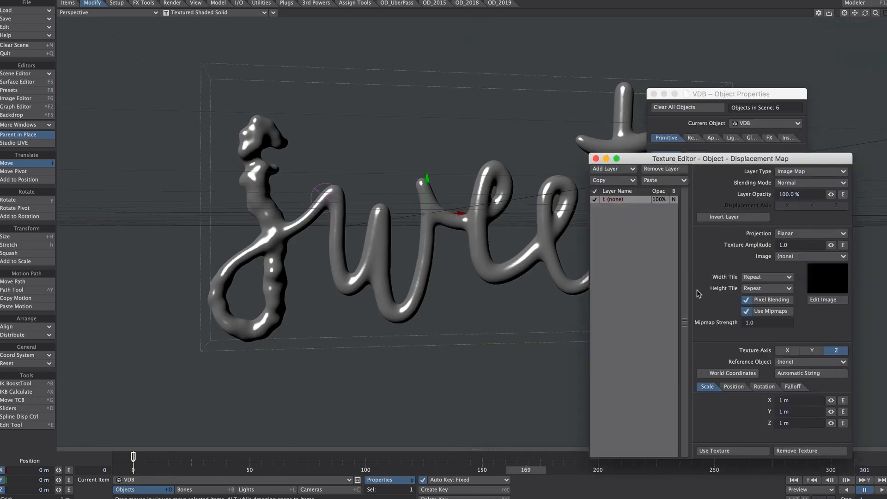
pyautogui.click(791, 174)
pyautogui.click(791, 183)
pyautogui.click(787, 236)
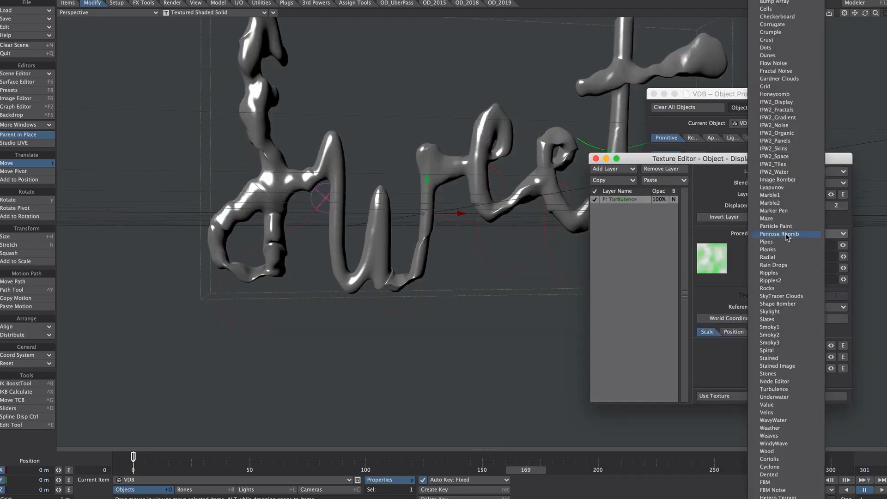
pyautogui.click(769, 273)
# Set the Ripples displacement layer's opacity to 1% and play the animation
pyautogui.moveTo(803, 195); pyautogui.dragTo(763, 195)
pyautogui.write('1')
pyautogui.press('Return')
pyautogui.click(881, 489)
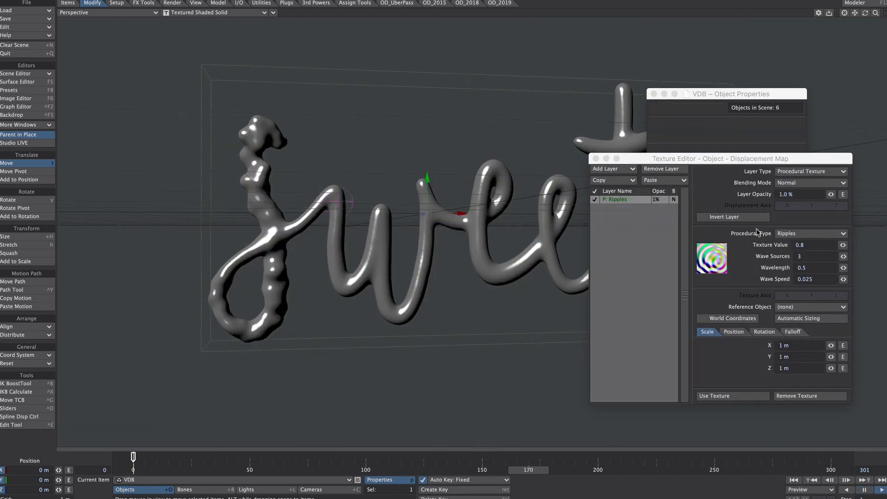
pyautogui.doubleClick(786, 195)
pyautogui.press('Tab')
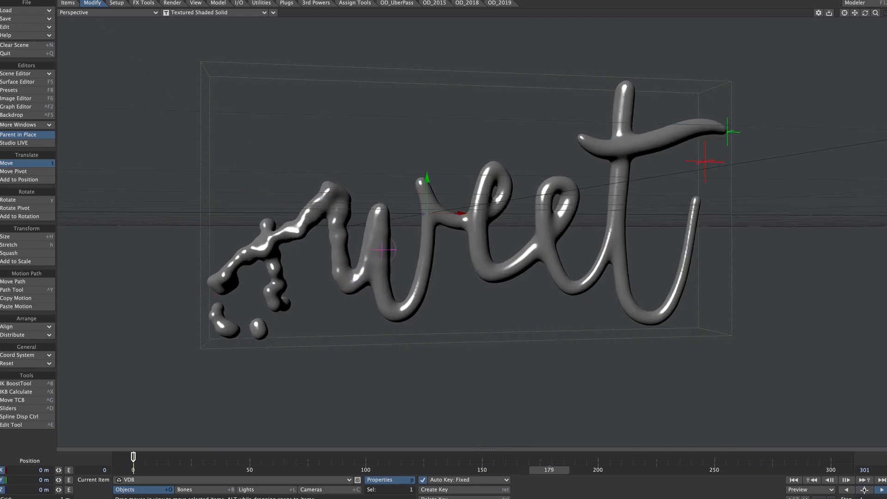